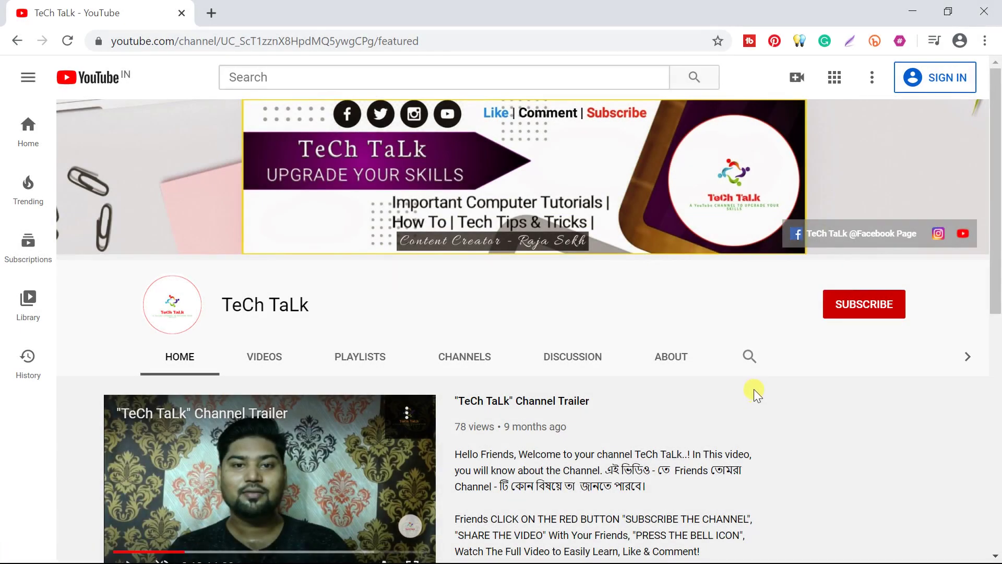
- From the TeCh TaLk channel's Playlists tab, open the full Adobe Photoshop 7.0 Tutorial playlist
{"action": "scroll", "coordinate": [754, 381], "scroll_direction": "down", "scroll_amount": 6}
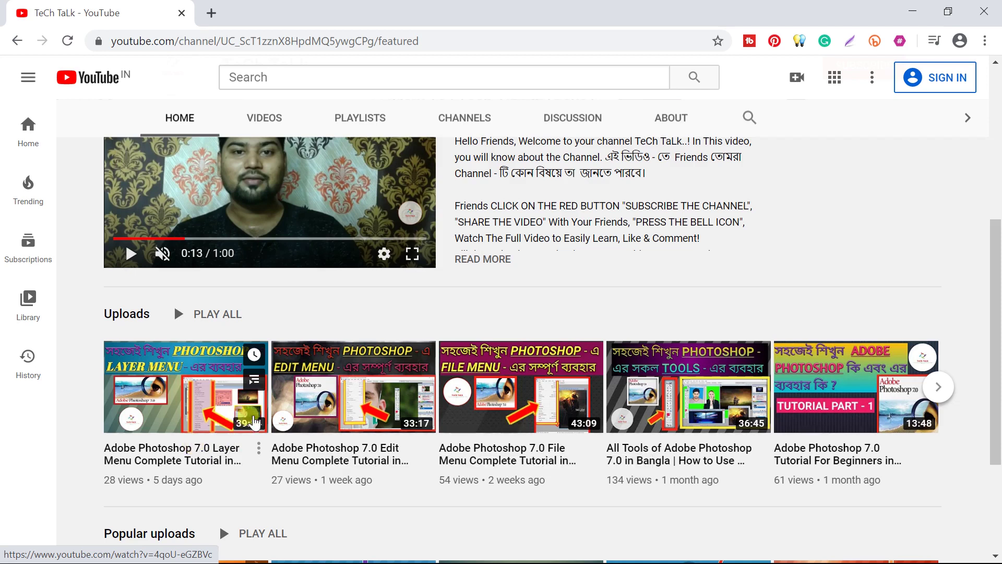
{"action": "scroll", "coordinate": [410, 391], "scroll_direction": "up", "scroll_amount": 2}
{"action": "scroll", "coordinate": [397, 293], "scroll_direction": "up", "scroll_amount": 4}
{"action": "left_click", "coordinate": [360, 360]}
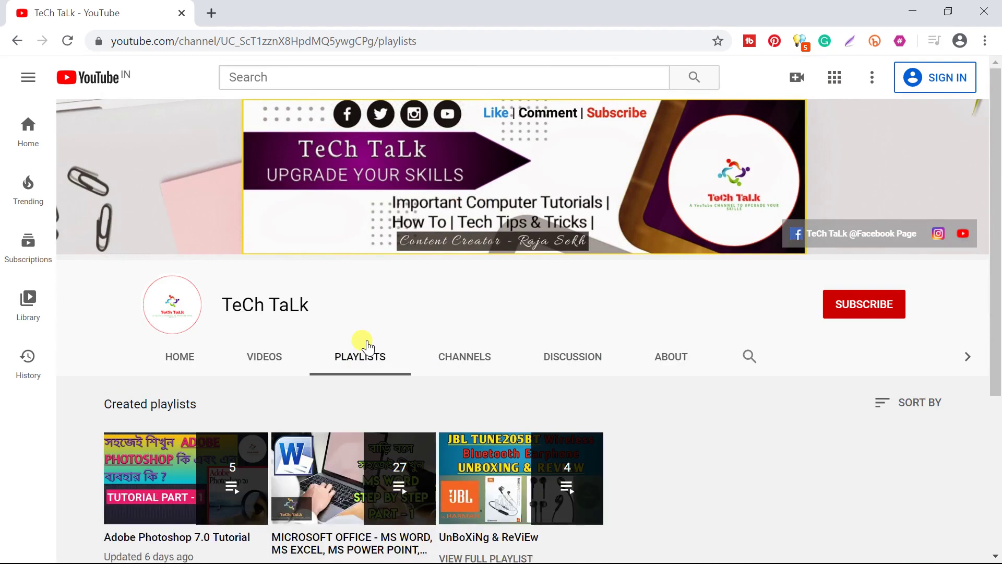
{"action": "scroll", "coordinate": [344, 337], "scroll_direction": "down", "scroll_amount": 2}
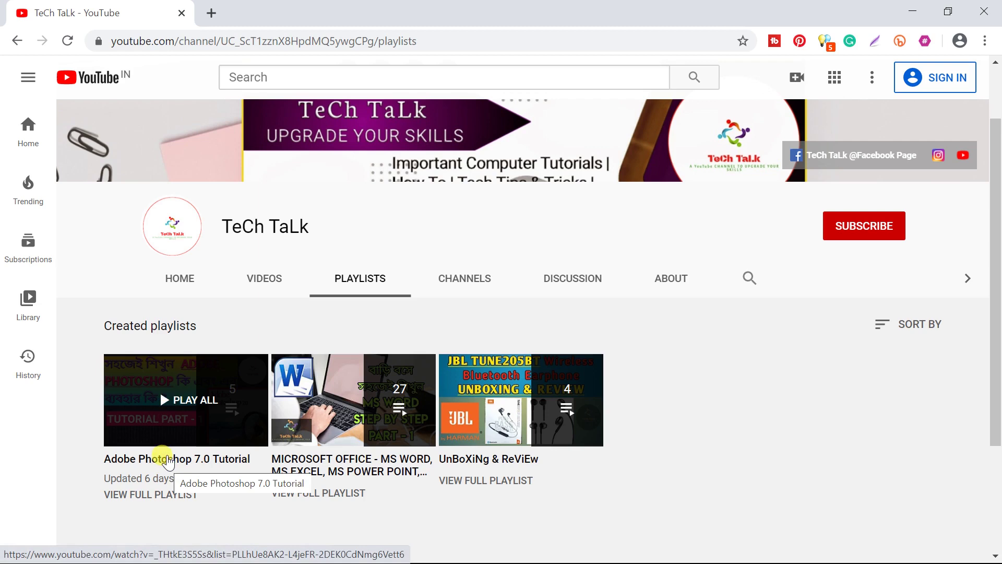
{"action": "left_click", "coordinate": [166, 492]}
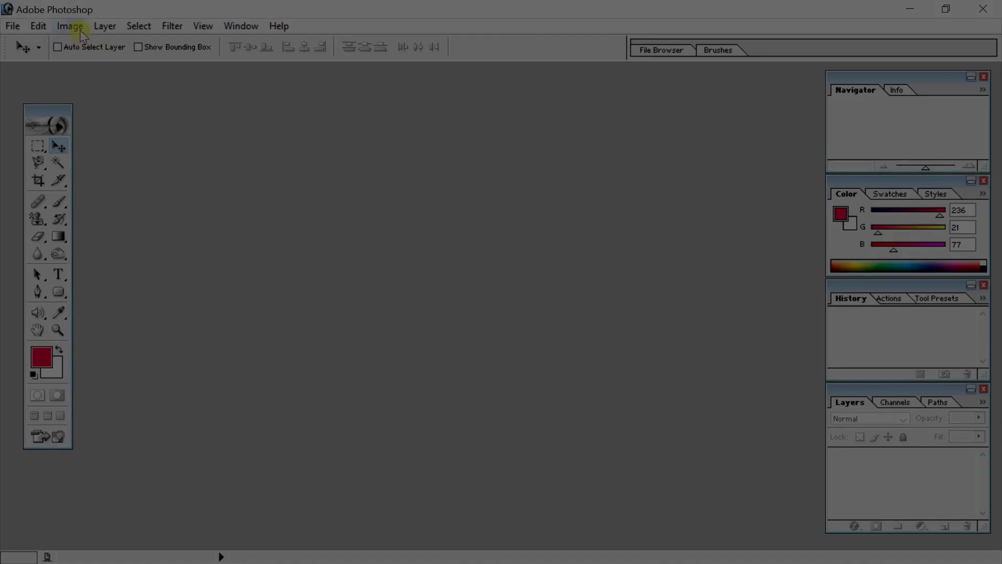
- Glance at the Image menu, then browse the tutorial folder's thumbnails in the File Browser
{"action": "left_click", "coordinate": [79, 29]}
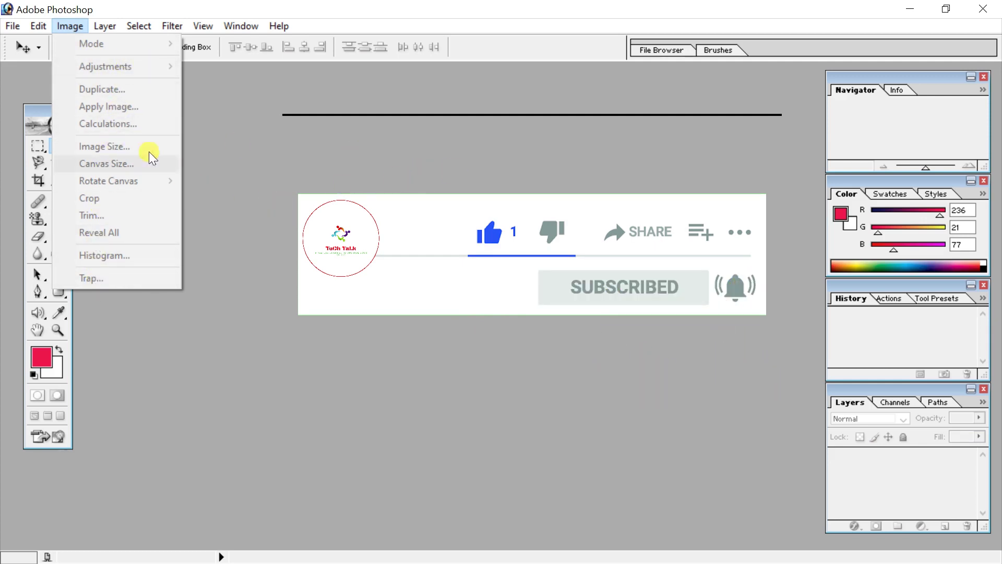
{"action": "left_click", "coordinate": [512, 166]}
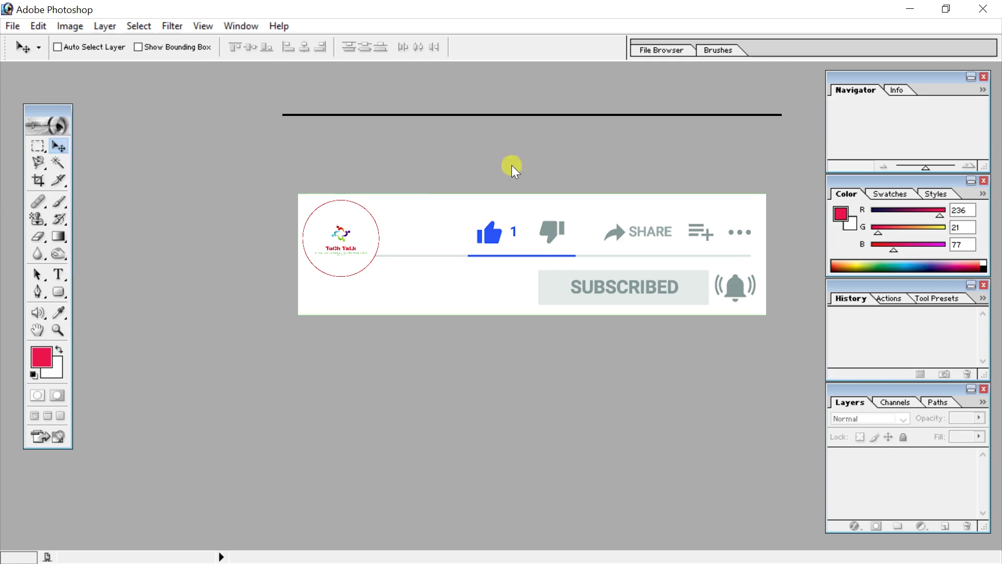
{"action": "left_click", "coordinate": [677, 52]}
{"action": "scroll", "coordinate": [778, 162], "scroll_direction": "down", "scroll_amount": 2}
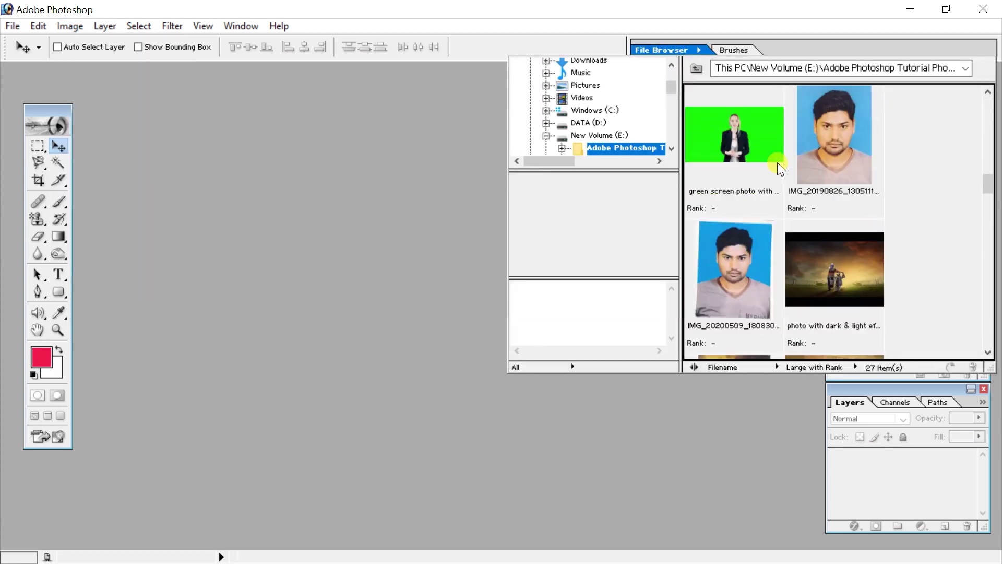
{"action": "scroll", "coordinate": [815, 230], "scroll_direction": "down", "scroll_amount": 3}
{"action": "scroll", "coordinate": [817, 225], "scroll_direction": "down", "scroll_amount": 3}
{"action": "scroll", "coordinate": [819, 217], "scroll_direction": "up", "scroll_amount": 3}
{"action": "scroll", "coordinate": [819, 219], "scroll_direction": "up", "scroll_amount": 3}
{"action": "scroll", "coordinate": [821, 227], "scroll_direction": "down", "scroll_amount": 2}
- Open PicsArt_10-12-01.39.01.jpg and move its window to the right
{"action": "double_click", "coordinate": [856, 155]}
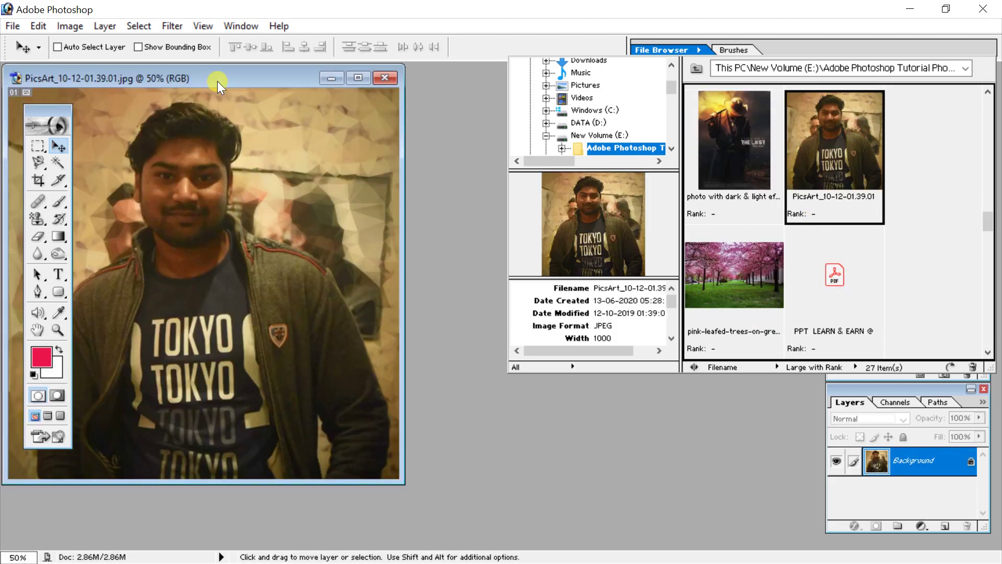
{"action": "left_click", "coordinate": [444, 133]}
{"action": "left_click_drag", "start_coordinate": [224, 84], "coordinate": [416, 109]}
- Convert the portrait to Grayscale mode, discarding its colour information
{"action": "left_click", "coordinate": [68, 28]}
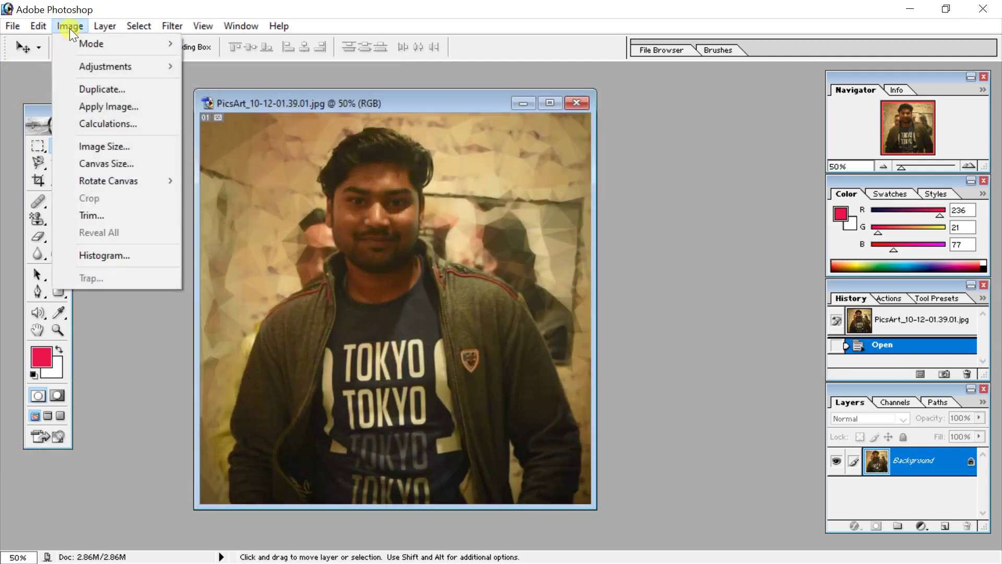
{"action": "mouse_move", "coordinate": [117, 44]}
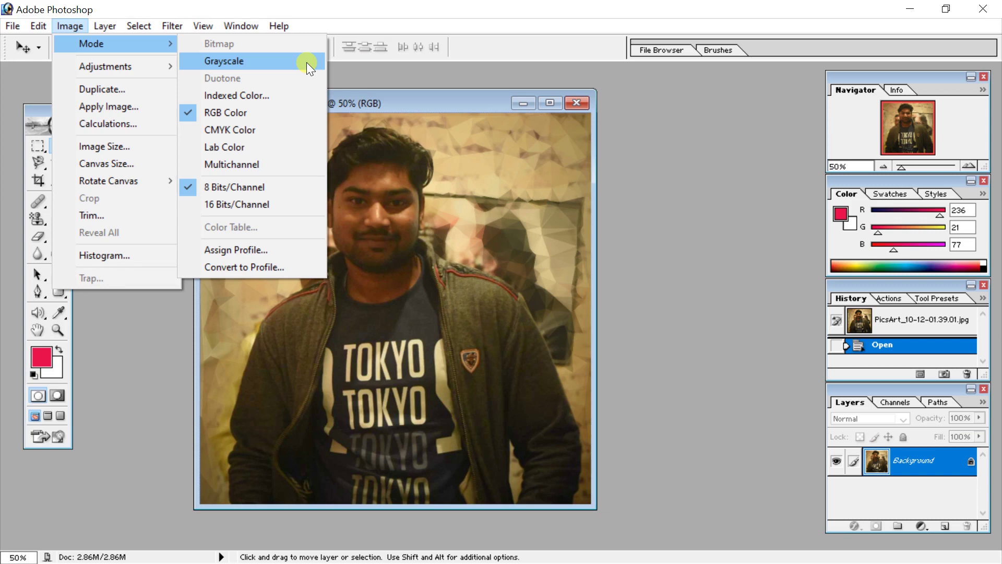
{"action": "left_click", "coordinate": [255, 64]}
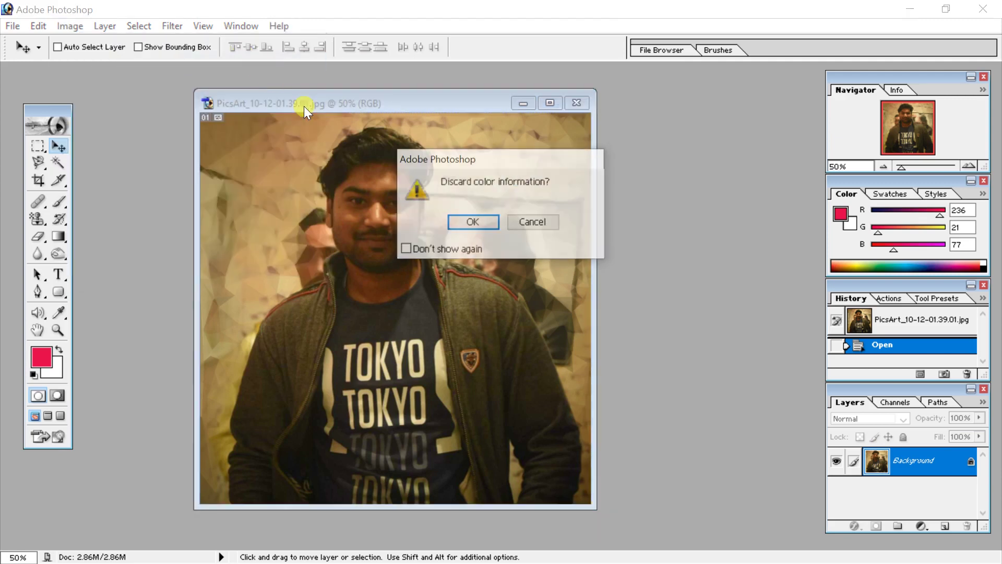
{"action": "left_click", "coordinate": [478, 223]}
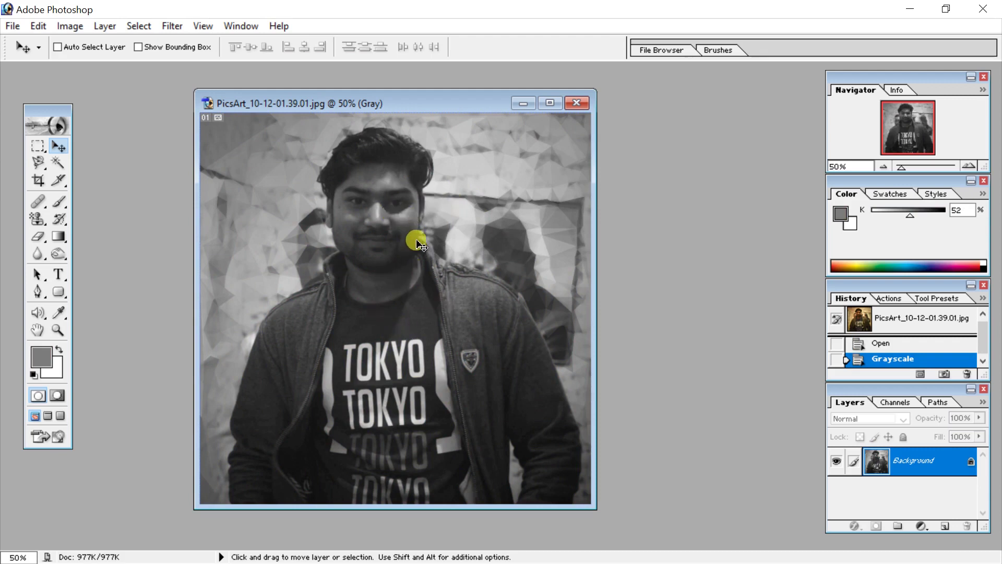
{"action": "key", "text": "u"}
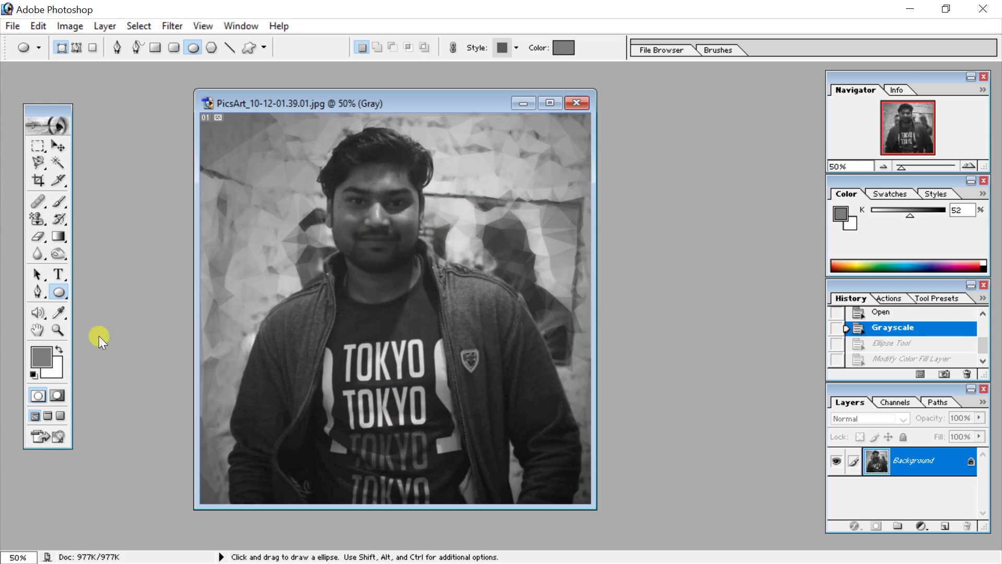
- Draw a rounded rectangle at the photo's upper right and fill it bright red
{"action": "right_click", "coordinate": [60, 293]}
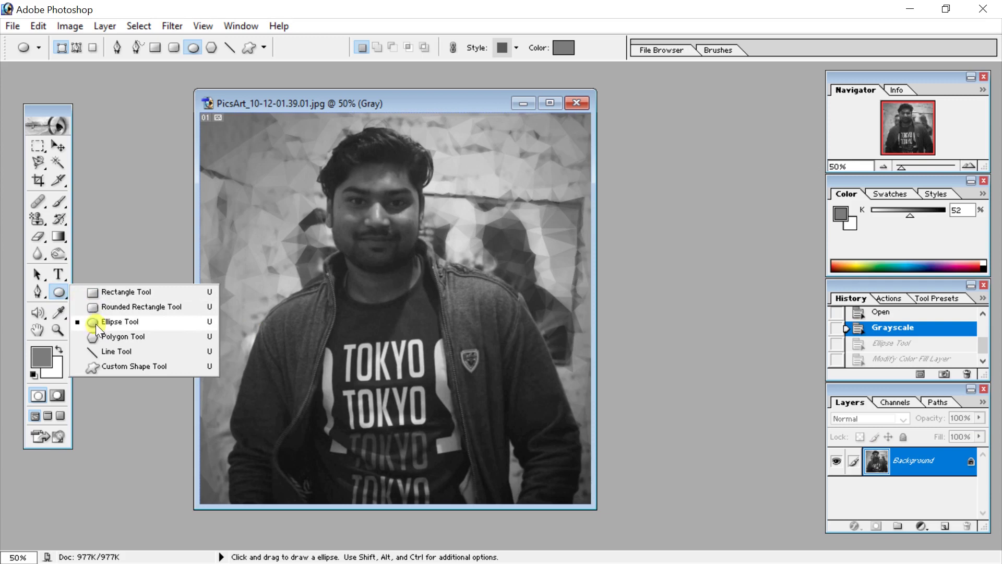
{"action": "left_click", "coordinate": [103, 308]}
{"action": "left_click_drag", "start_coordinate": [460, 138], "coordinate": [557, 226]}
{"action": "double_click", "coordinate": [866, 461]}
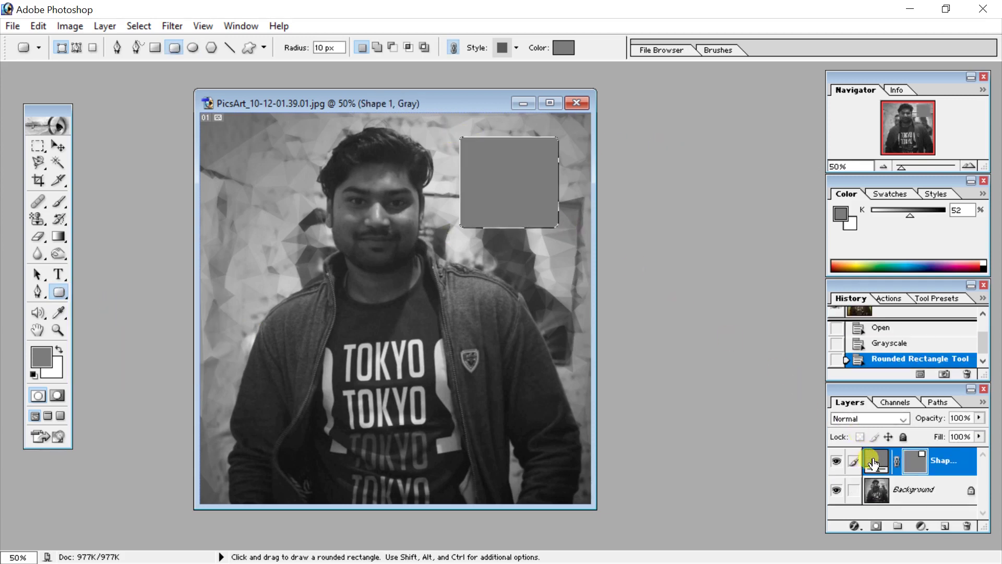
{"action": "left_click", "coordinate": [463, 219]}
{"action": "left_click_drag", "start_coordinate": [463, 220], "coordinate": [515, 189]}
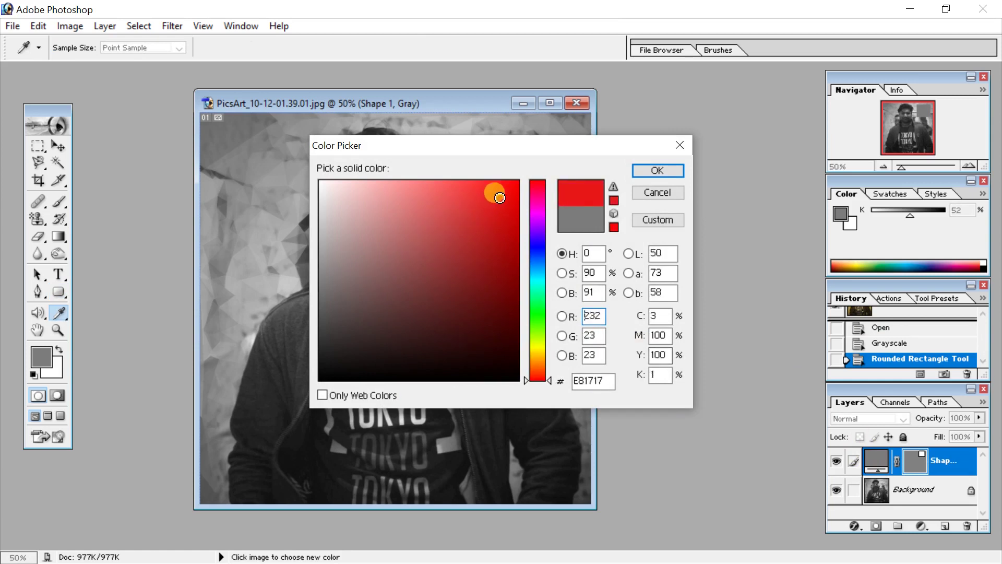
{"action": "left_click", "coordinate": [658, 170]}
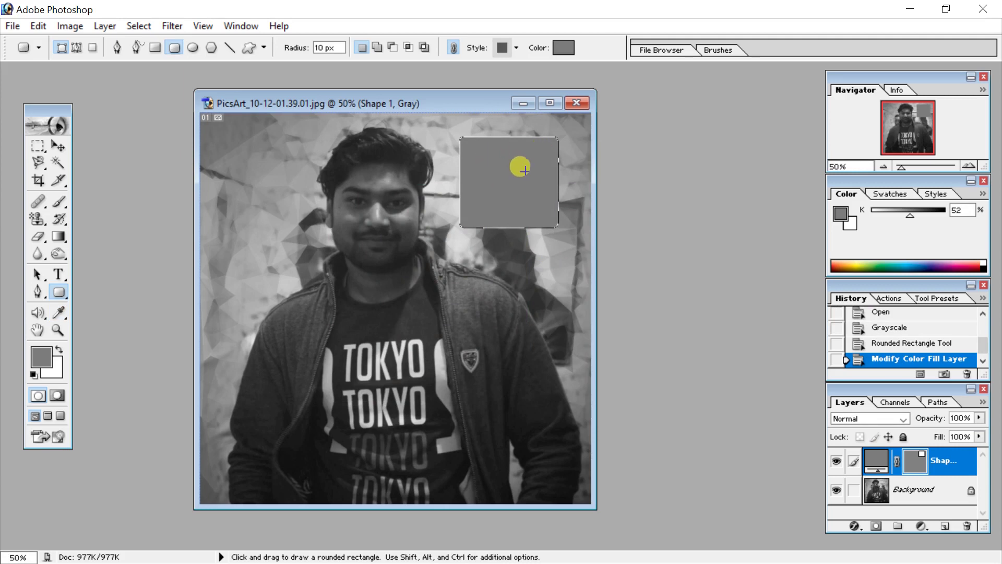
- Draw a second rounded rectangle at the top-left and fill it black
{"action": "right_click", "coordinate": [59, 291]}
{"action": "left_click", "coordinate": [112, 307]}
{"action": "left_click_drag", "start_coordinate": [224, 137], "coordinate": [287, 207]}
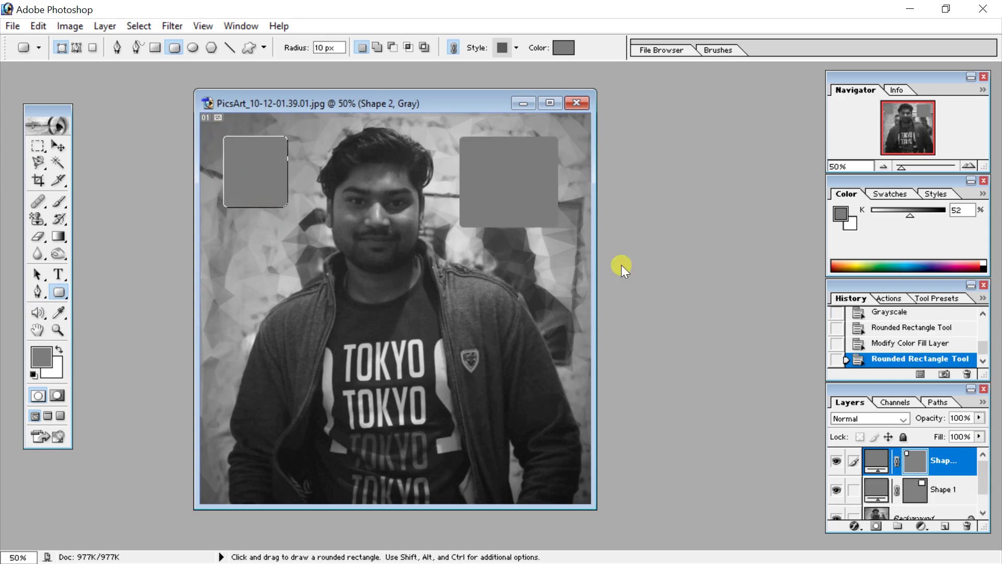
{"action": "double_click", "coordinate": [876, 461]}
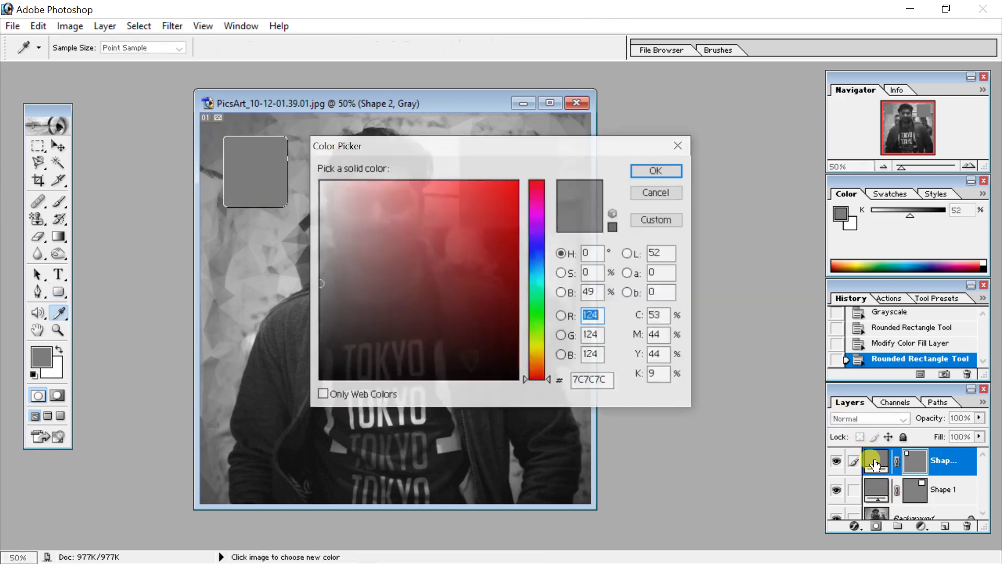
{"action": "left_click_drag", "start_coordinate": [431, 365], "coordinate": [320, 380]}
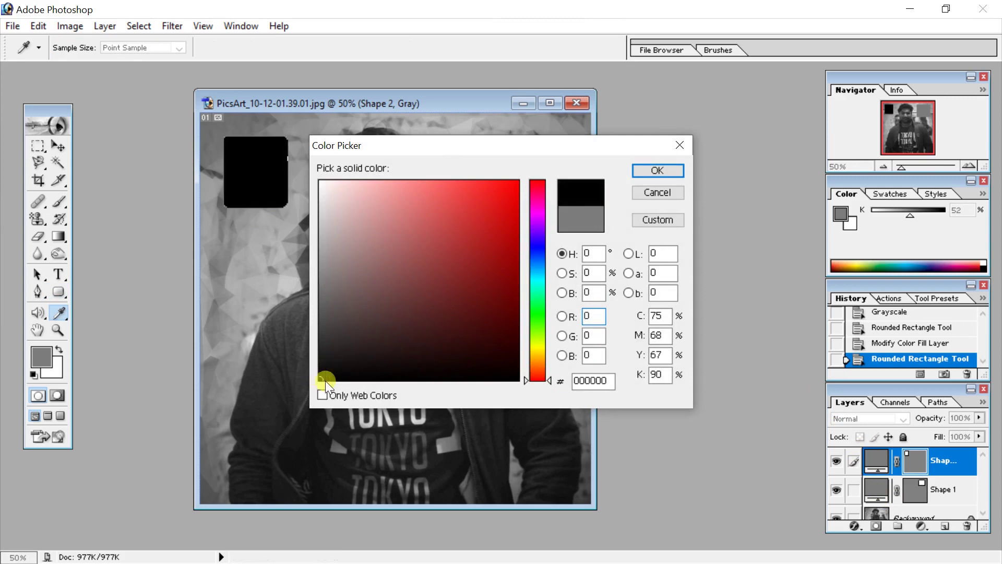
{"action": "left_click", "coordinate": [657, 171]}
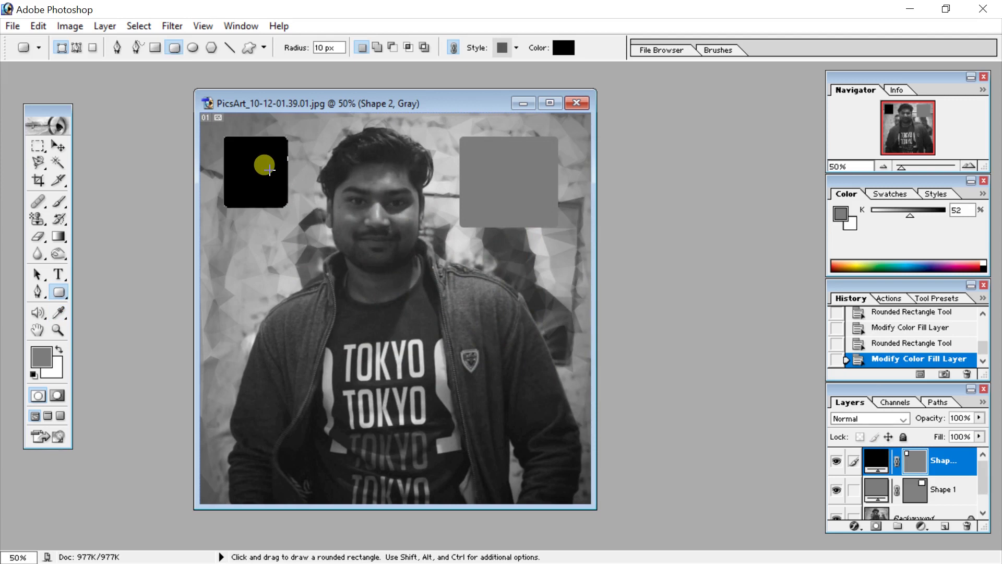
- Draw a circle below the black rectangle and fill it white
{"action": "mouse_move", "coordinate": [59, 293]}
{"action": "left_mouse_down"}
{"action": "mouse_move", "coordinate": [97, 312]}
{"action": "mouse_move", "coordinate": [96, 324]}
{"action": "left_mouse_up"}
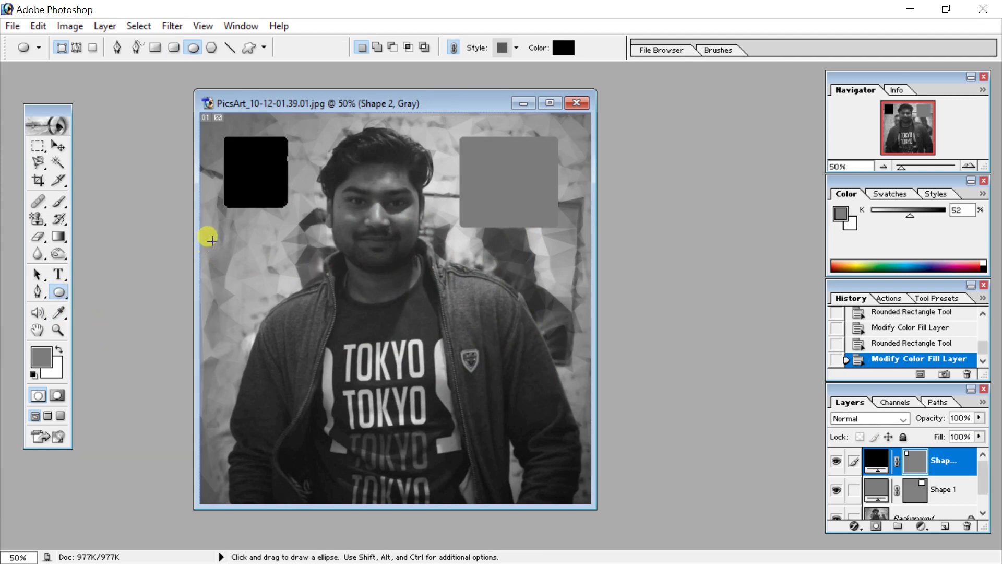
{"action": "left_click_drag", "start_coordinate": [219, 237], "coordinate": [282, 296]}
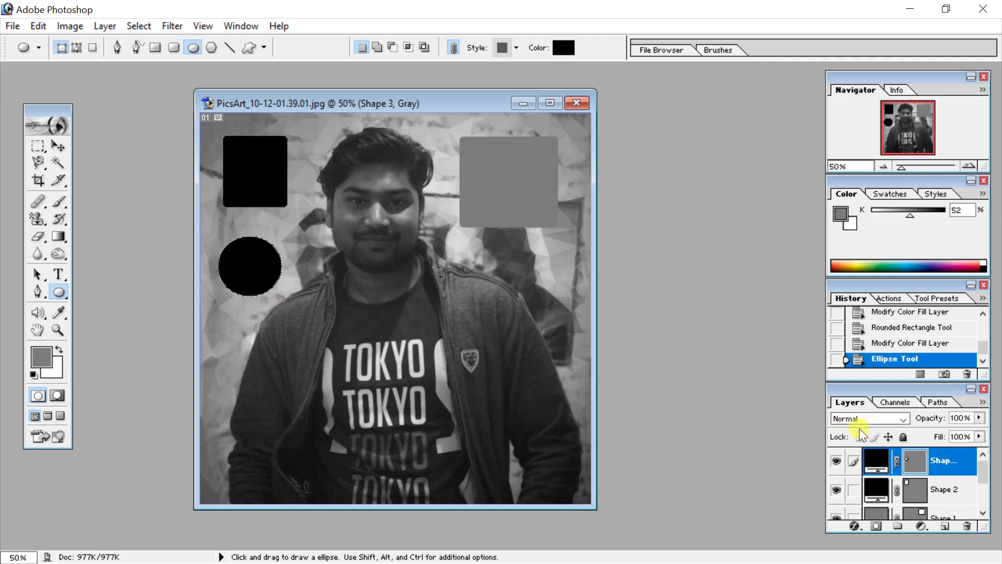
{"action": "double_click", "coordinate": [877, 460]}
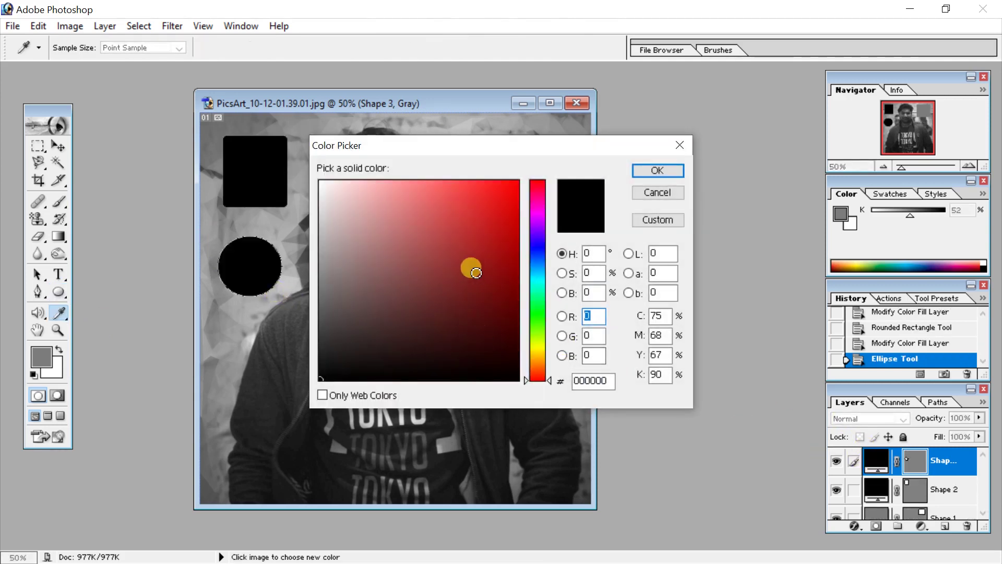
{"action": "left_click_drag", "start_coordinate": [336, 353], "coordinate": [323, 182]}
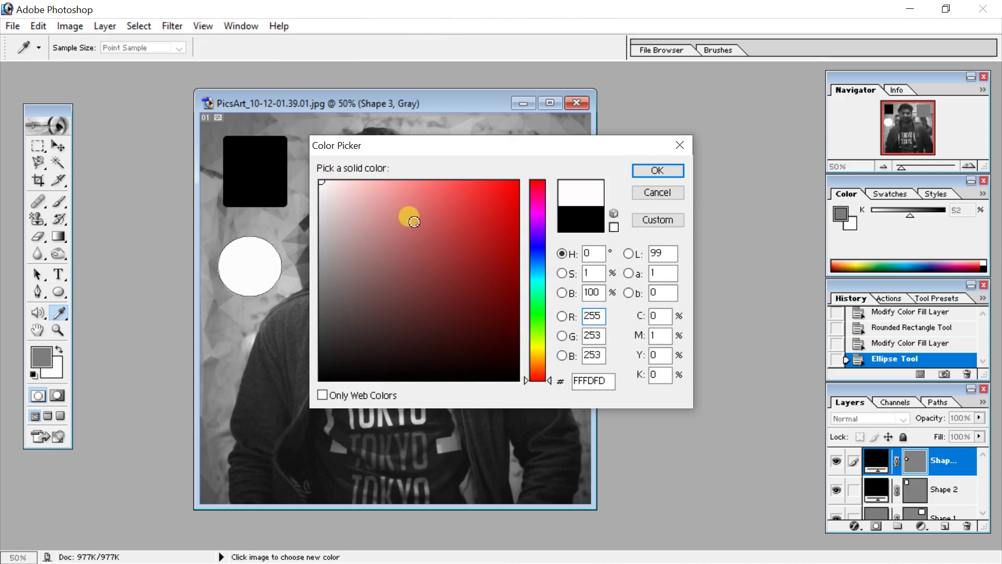
{"action": "left_click", "coordinate": [658, 171]}
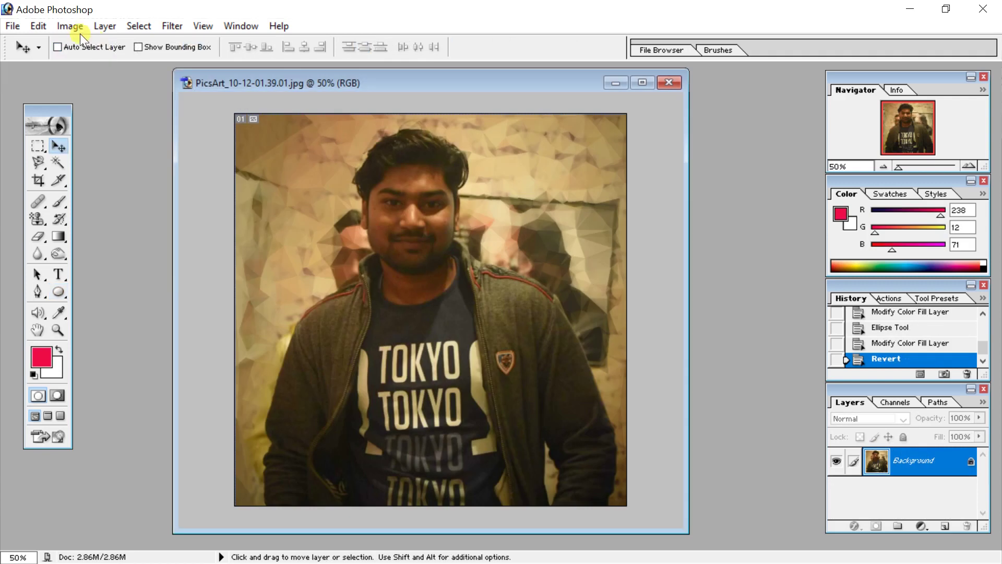
{"action": "left_click", "coordinate": [68, 26]}
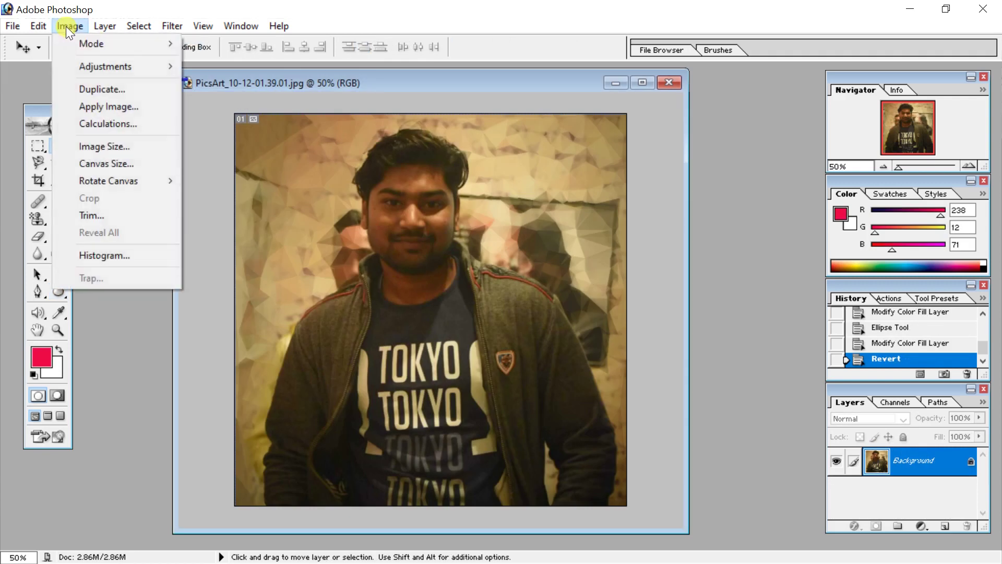
{"action": "mouse_move", "coordinate": [117, 44]}
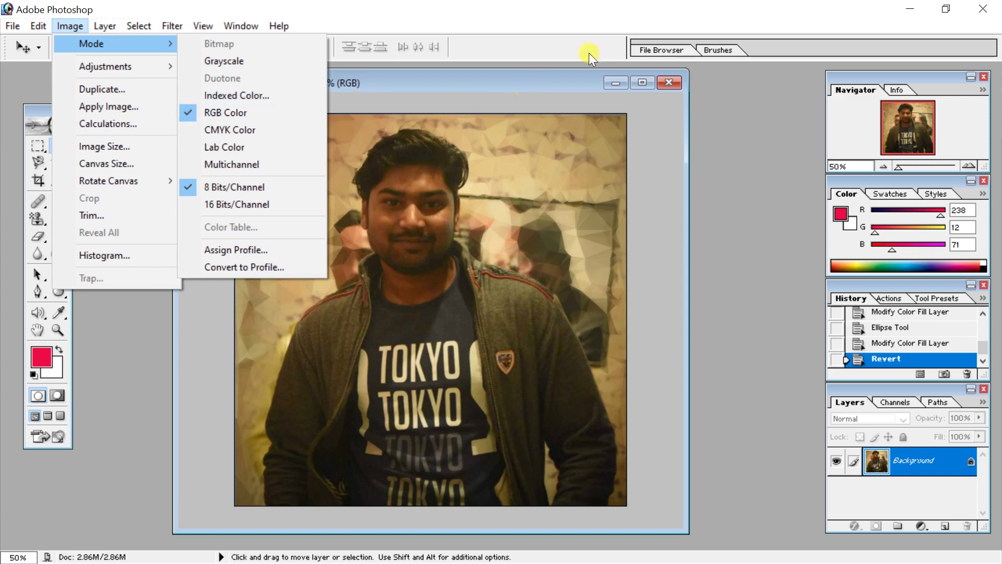
- Open examples of RGB color.png by dragging its File Browser thumbnail onto the workspace
{"action": "left_click", "coordinate": [669, 49]}
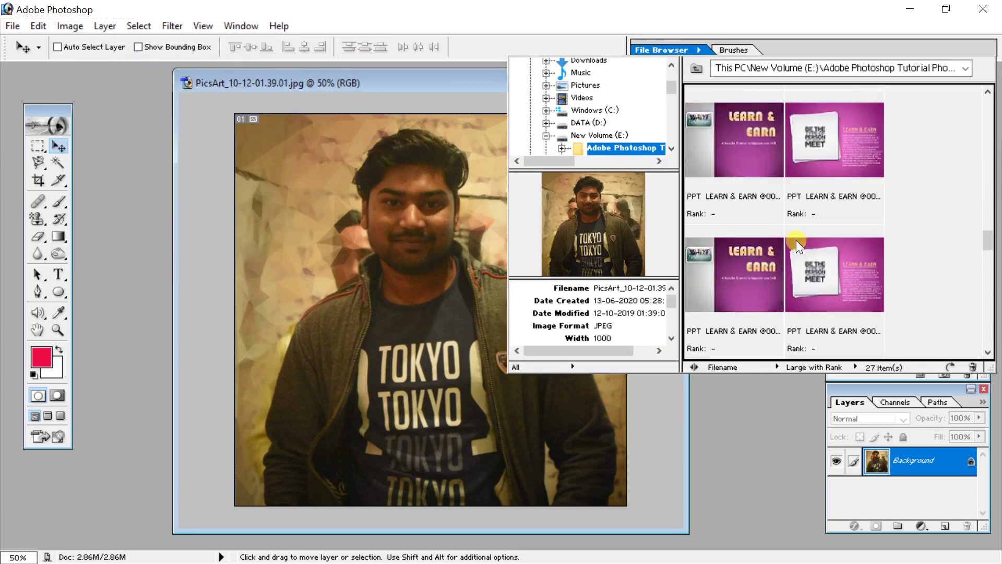
{"action": "scroll", "coordinate": [797, 240], "scroll_direction": "up", "scroll_amount": 5}
{"action": "scroll", "coordinate": [797, 234], "scroll_direction": "up", "scroll_amount": 5}
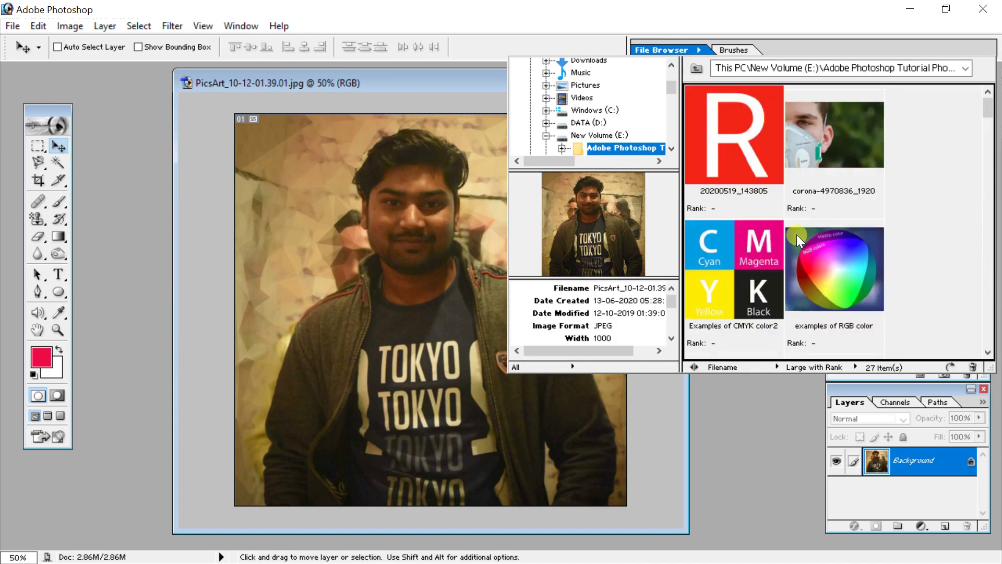
{"action": "left_click", "coordinate": [836, 265]}
{"action": "left_click_drag", "start_coordinate": [836, 266], "coordinate": [467, 264]}
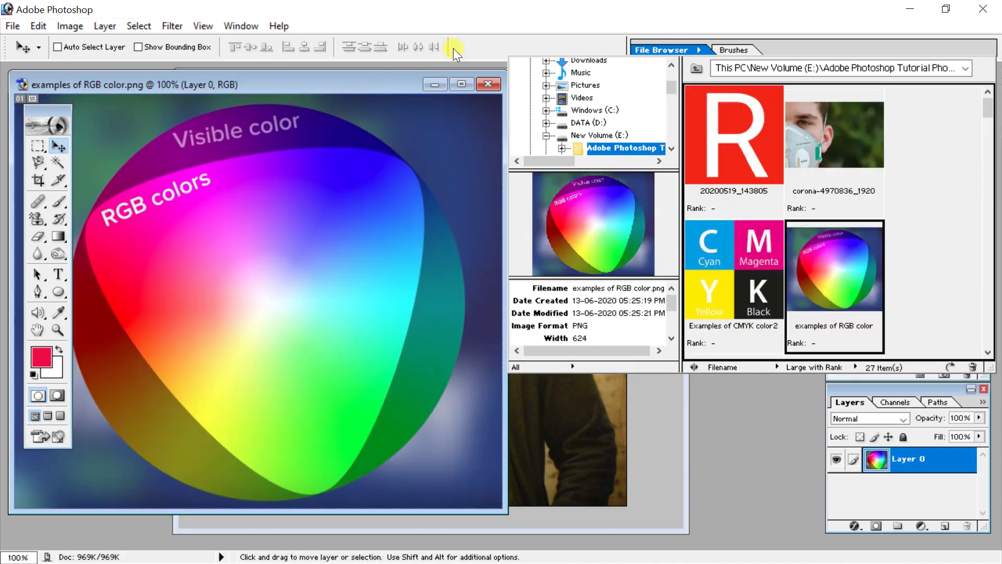
- Look through the Image menu commands, then bring the File Browser back
{"action": "left_click", "coordinate": [713, 404]}
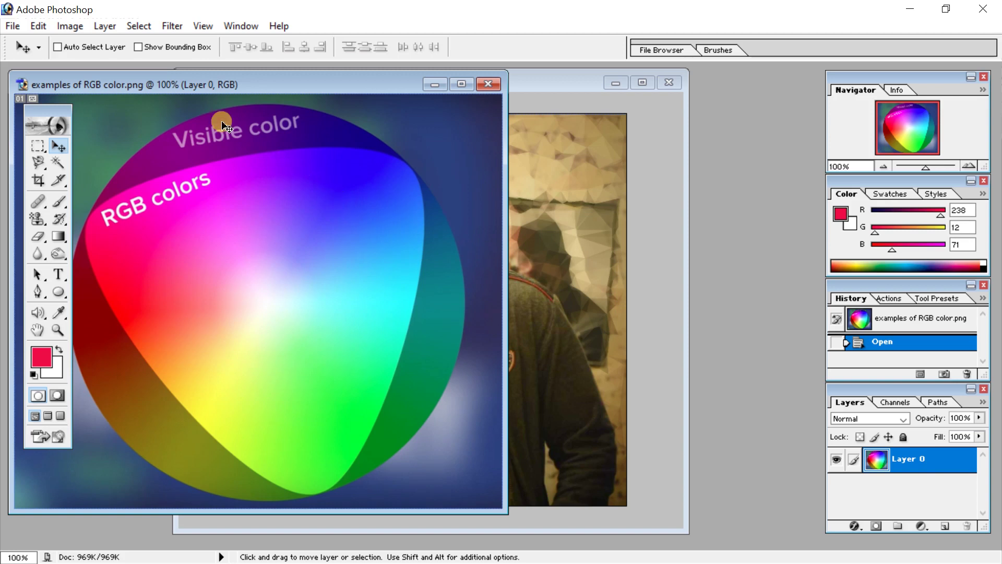
{"action": "left_click", "coordinate": [73, 29]}
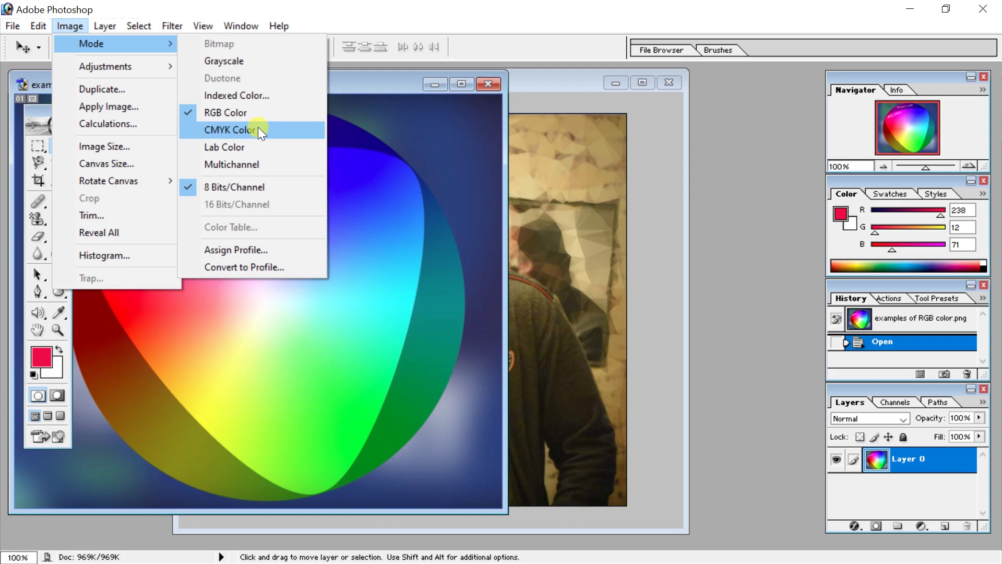
{"action": "left_click", "coordinate": [643, 49]}
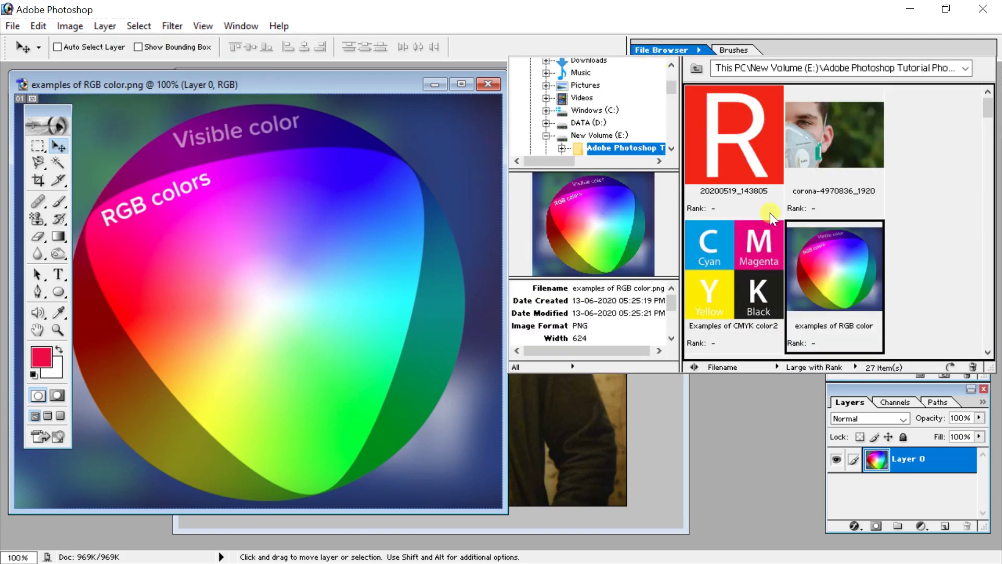
- Open Examples of CMYK color2.jpg and move its window to the right
{"action": "double_click", "coordinate": [756, 249]}
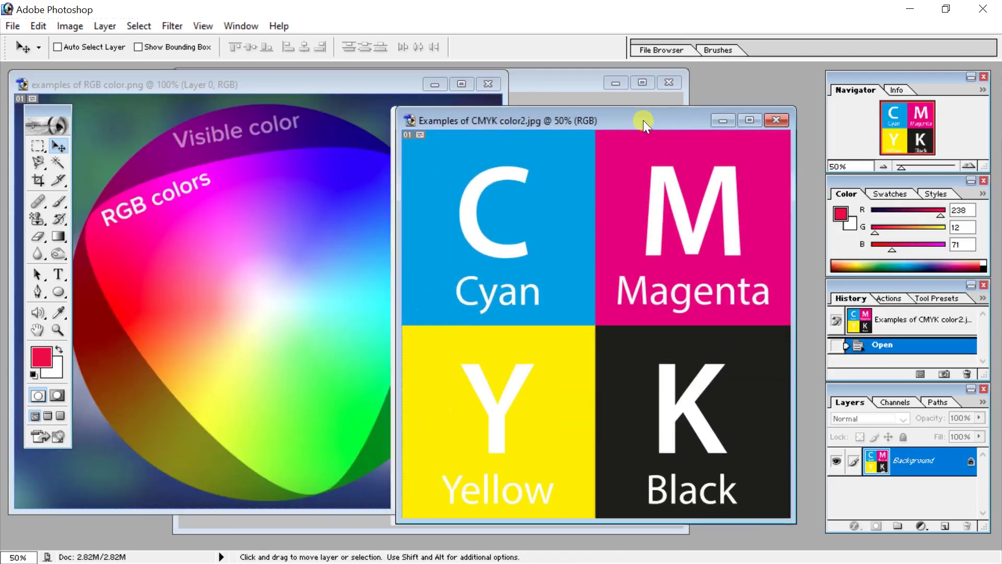
{"action": "left_click_drag", "start_coordinate": [253, 92], "coordinate": [642, 99]}
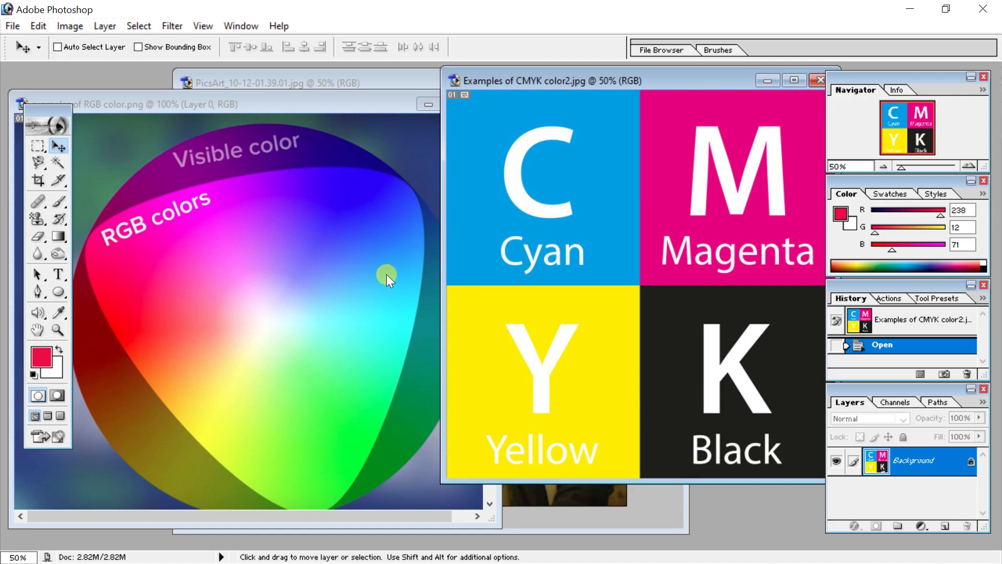
- Review the Image > Mode colour modes, then list the portrait's Image > Adjustments
{"action": "key", "text": "alt+i"}
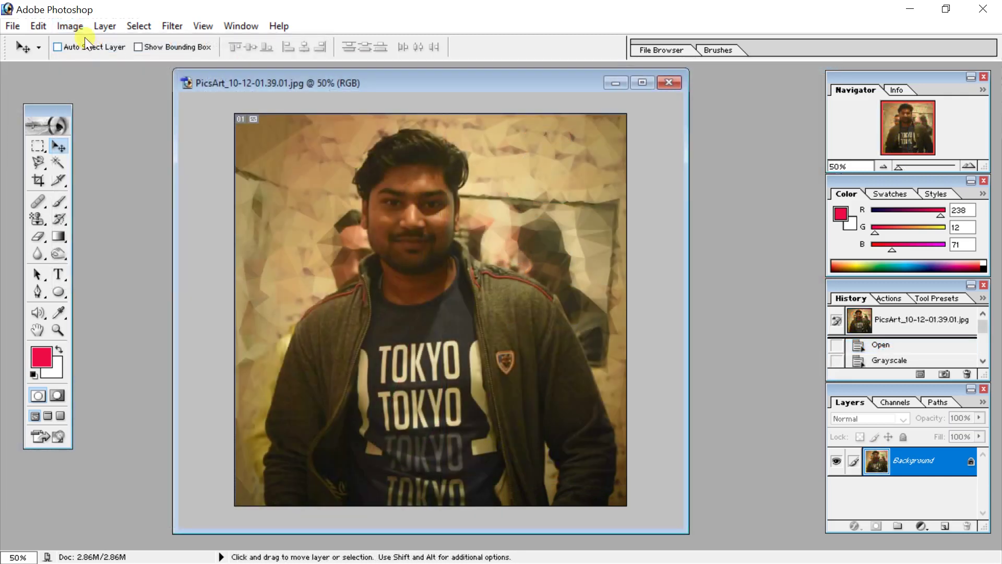
{"action": "left_click", "coordinate": [80, 27]}
{"action": "mouse_move", "coordinate": [105, 67]}
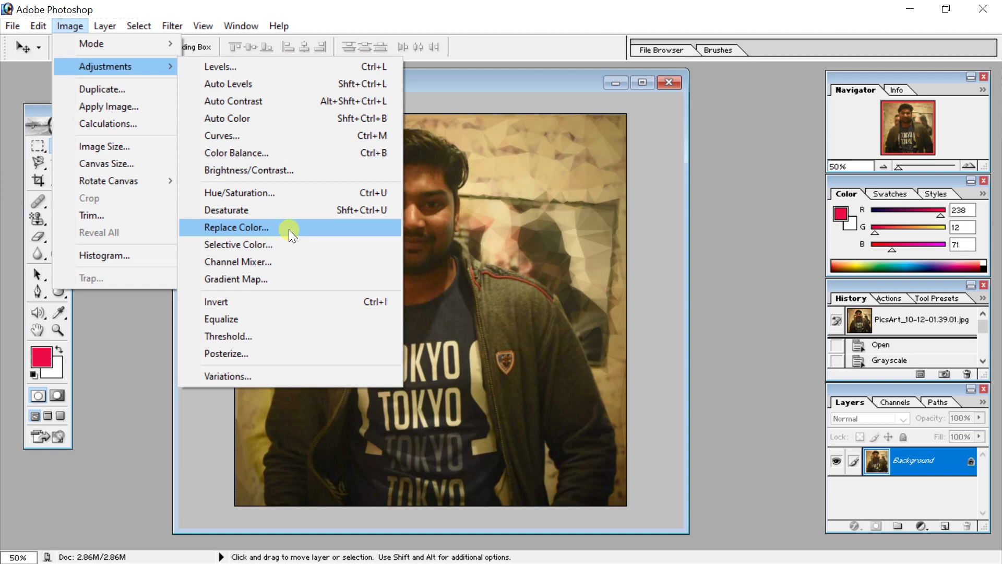
- Open Levels on the portrait and try the output black, output white and input black sliders
{"action": "left_click", "coordinate": [305, 65]}
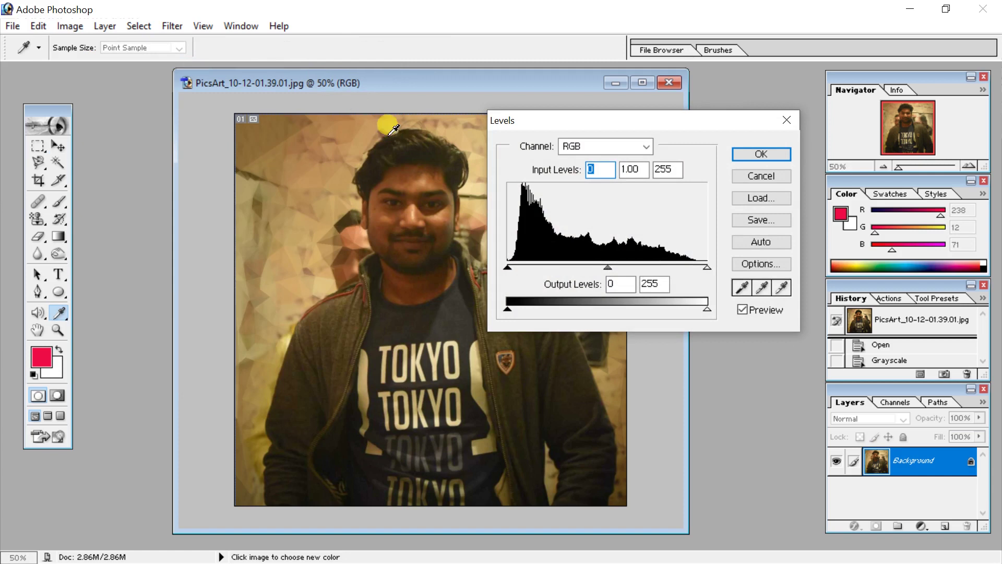
{"action": "left_click_drag", "start_coordinate": [612, 121], "coordinate": [609, 119]}
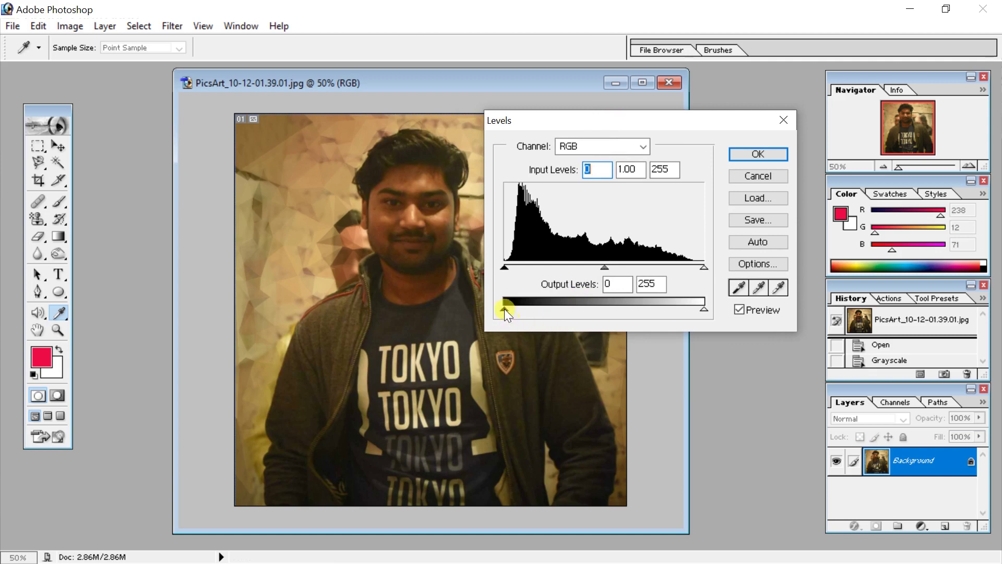
{"action": "mouse_move", "coordinate": [504, 309]}
{"action": "left_mouse_down"}
{"action": "mouse_move", "coordinate": [548, 311]}
{"action": "mouse_move", "coordinate": [499, 312]}
{"action": "left_mouse_up"}
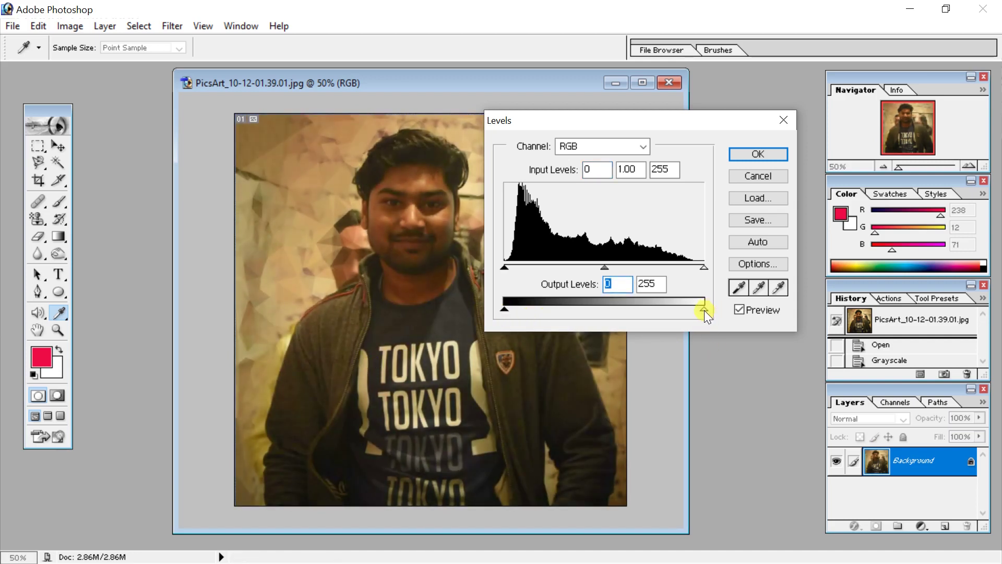
{"action": "mouse_move", "coordinate": [704, 309]}
{"action": "left_mouse_down"}
{"action": "mouse_move", "coordinate": [623, 314]}
{"action": "mouse_move", "coordinate": [710, 312]}
{"action": "left_mouse_up"}
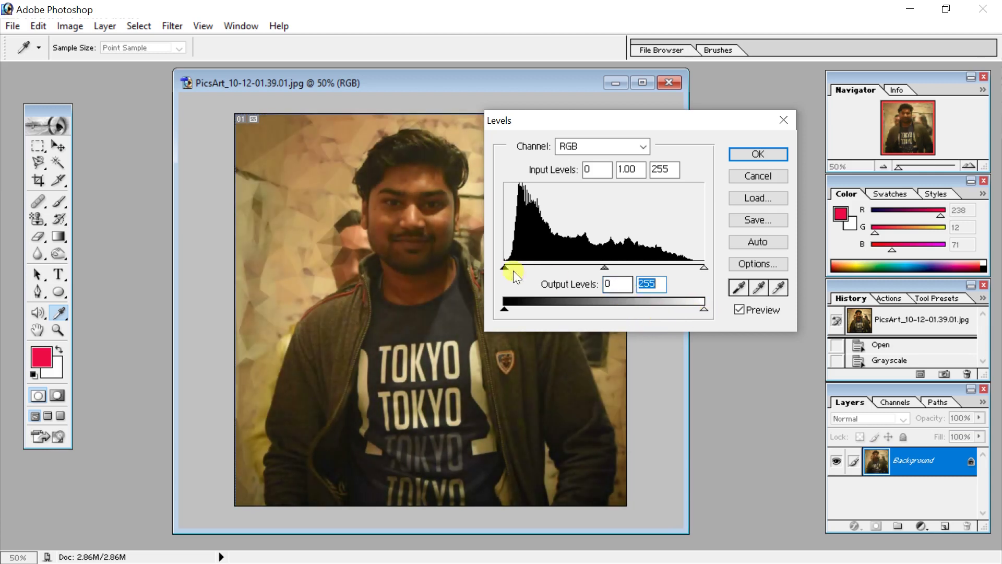
{"action": "left_click_drag", "start_coordinate": [504, 267], "coordinate": [506, 266]}
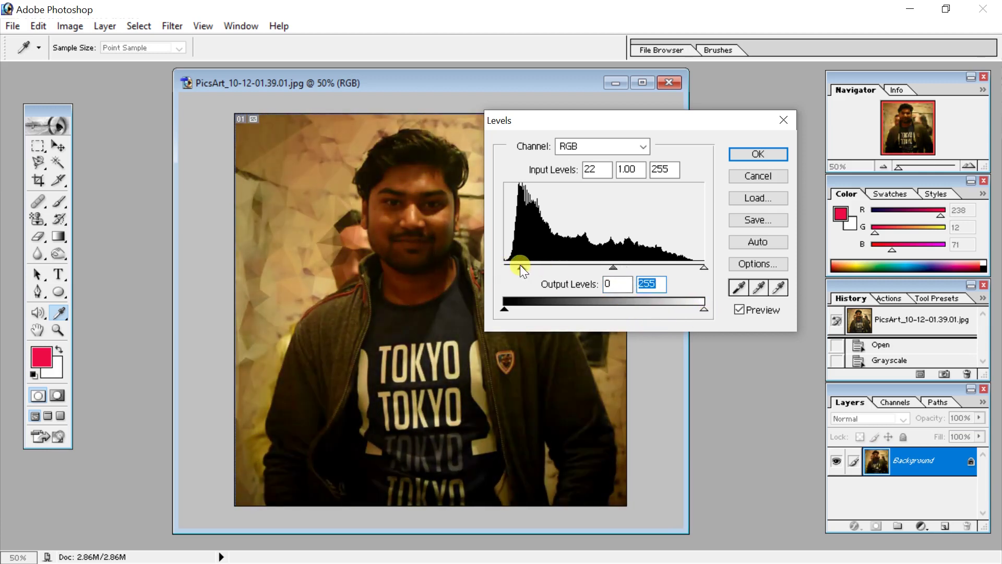
- Raise the Red channel's output black level, then switch Levels back to the RGB channel
{"action": "left_click", "coordinate": [642, 146]}
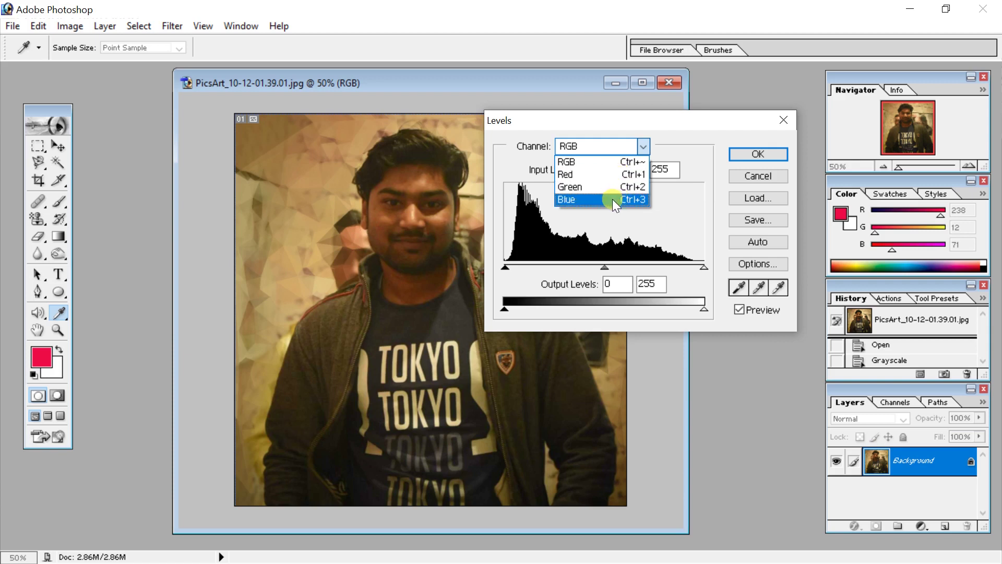
{"action": "left_click", "coordinate": [625, 174]}
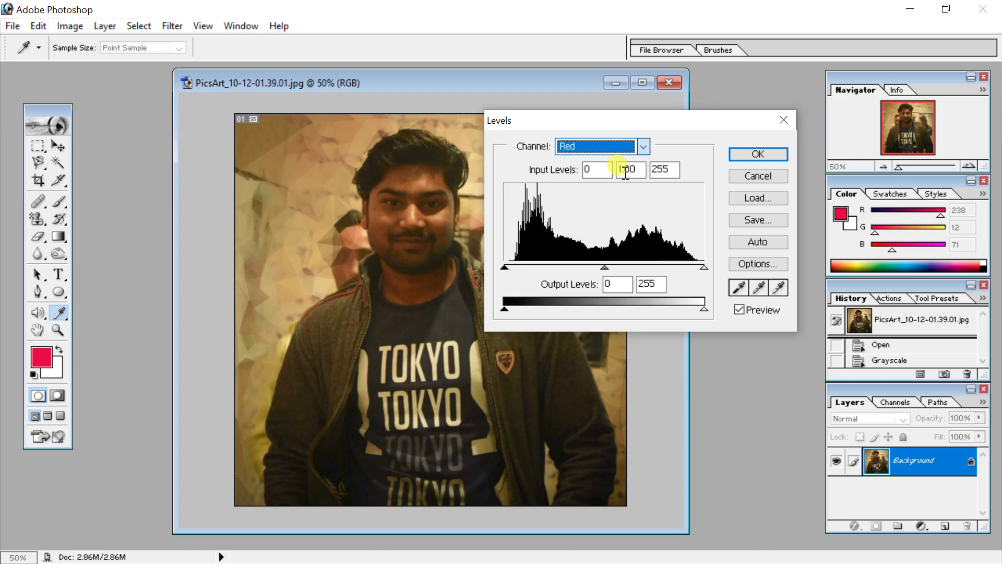
{"action": "mouse_move", "coordinate": [510, 311]}
{"action": "left_mouse_down"}
{"action": "mouse_move", "coordinate": [553, 309]}
{"action": "mouse_move", "coordinate": [504, 308]}
{"action": "left_mouse_up"}
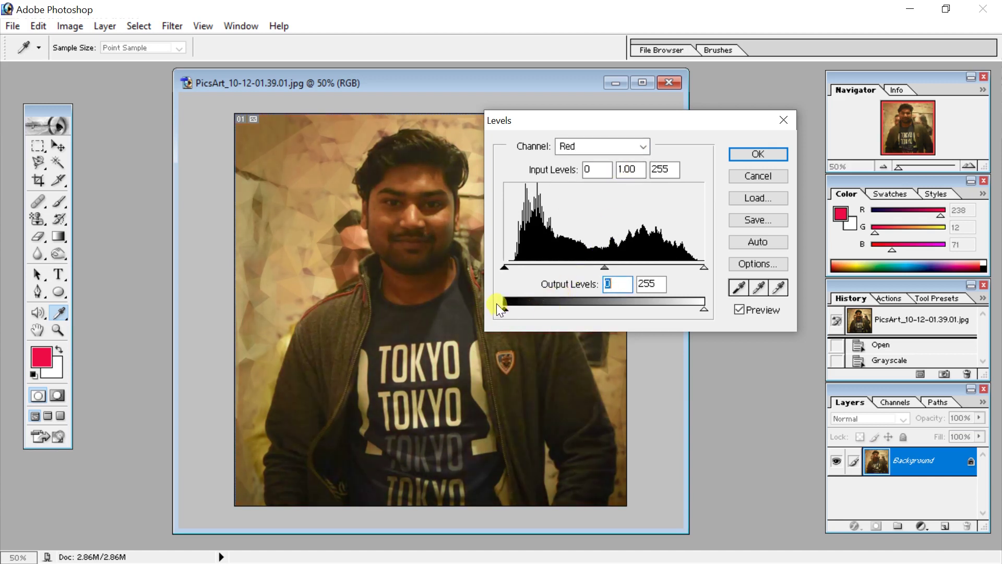
{"action": "left_click", "coordinate": [641, 149]}
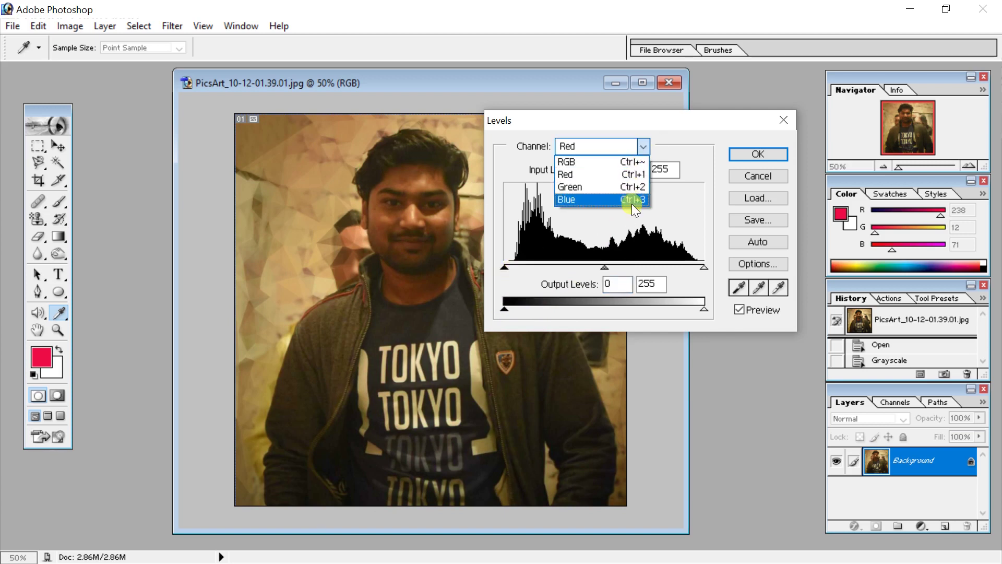
{"action": "left_click", "coordinate": [609, 163]}
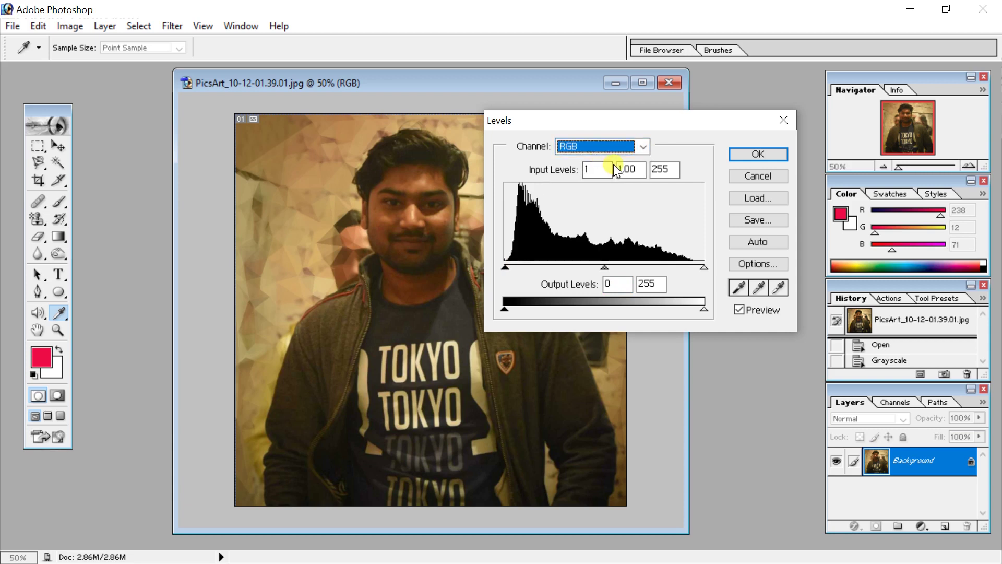
{"action": "key", "text": "Return"}
- Cancel Levels, then try Auto Levels on the portrait and undo it
{"action": "key", "text": "v"}
{"action": "left_click", "coordinate": [74, 25]}
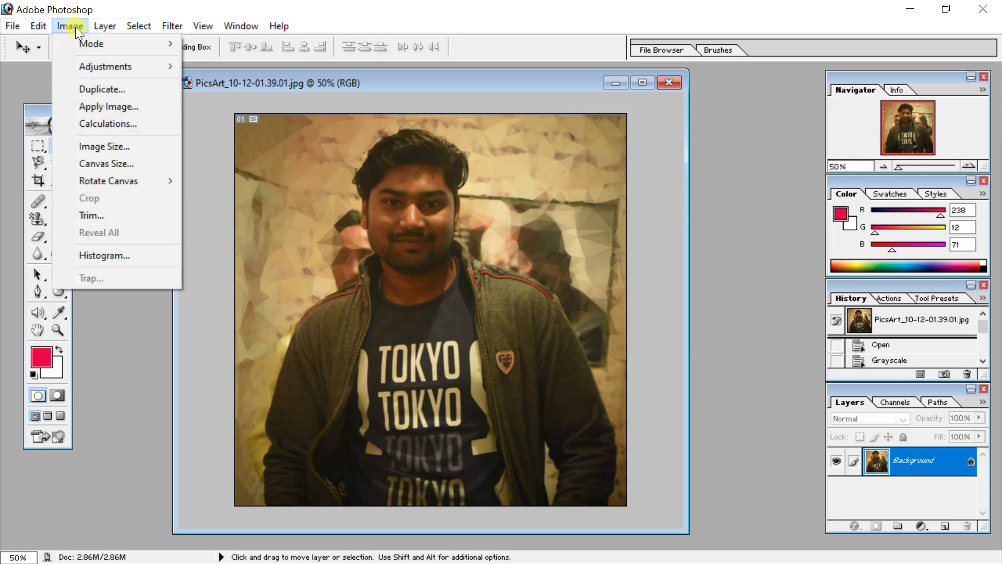
{"action": "mouse_move", "coordinate": [105, 67]}
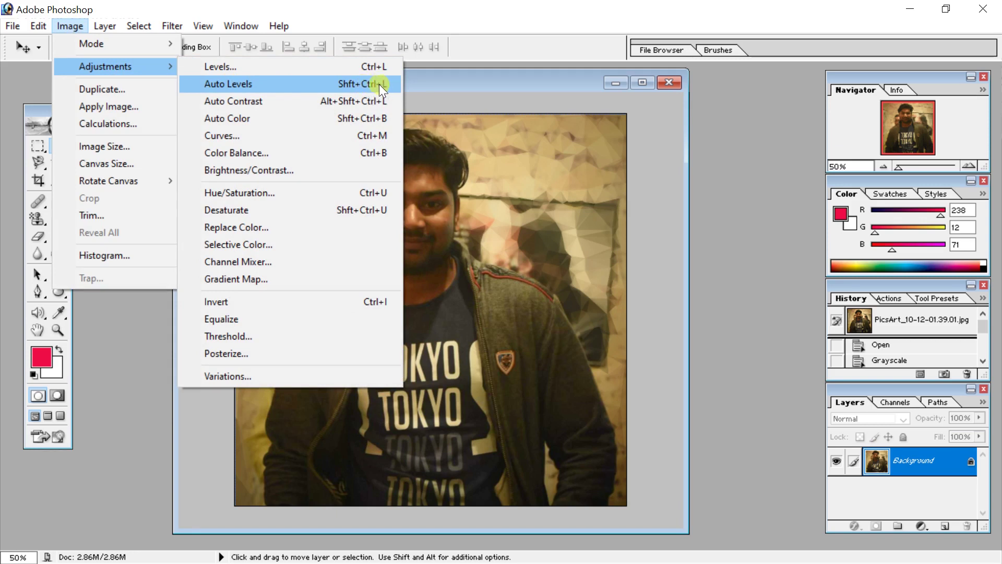
{"action": "left_click", "coordinate": [292, 84]}
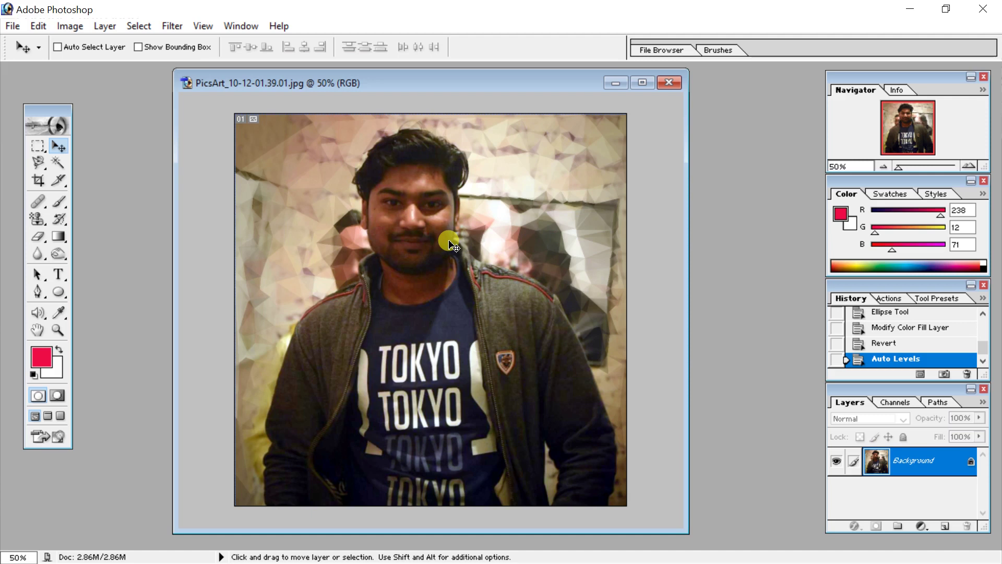
{"action": "key", "text": "ctrl+z"}
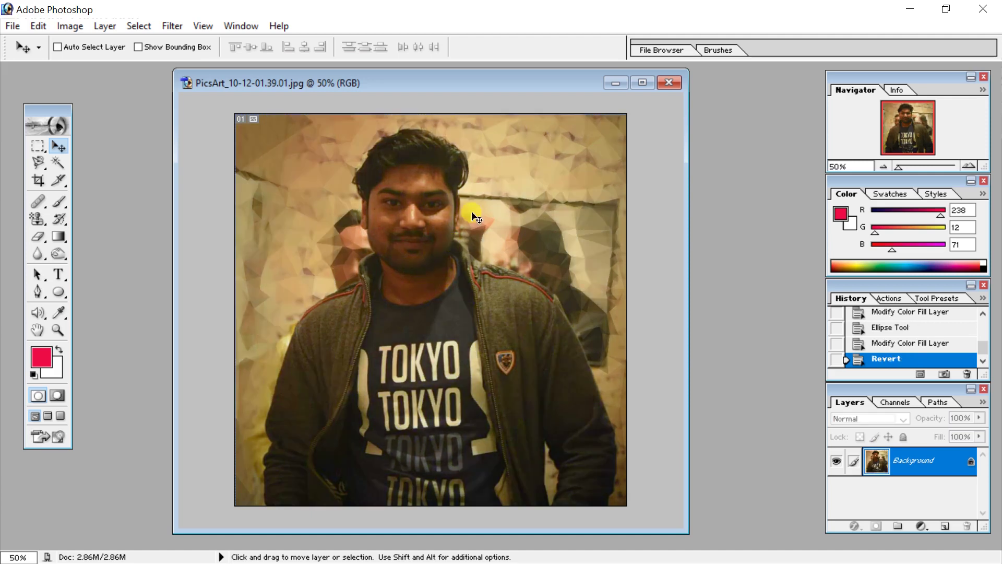
{"action": "left_click", "coordinate": [69, 27]}
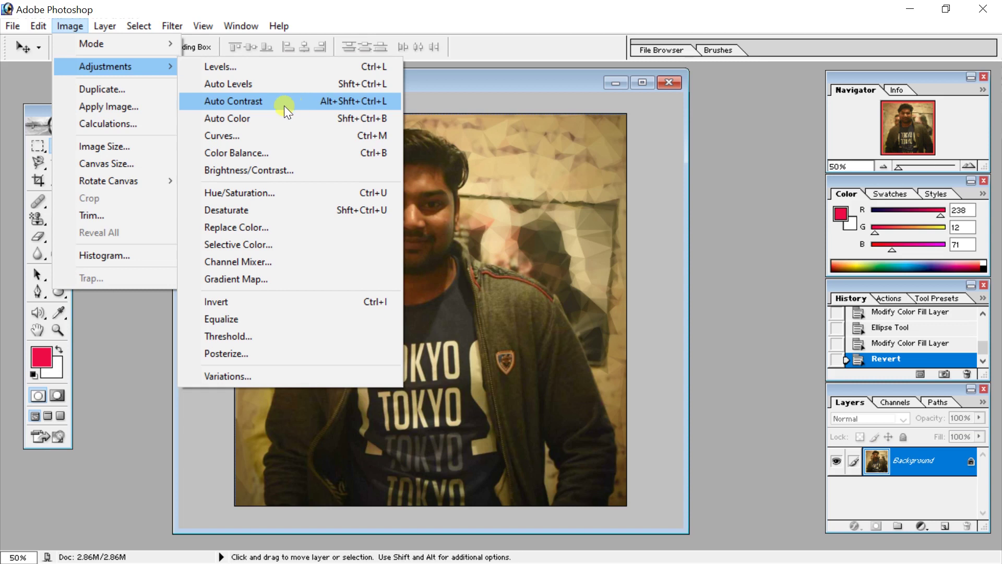
- Try Auto Contrast and then Auto Color on the portrait, undoing each with Ctrl+Z
{"action": "left_click", "coordinate": [281, 104]}
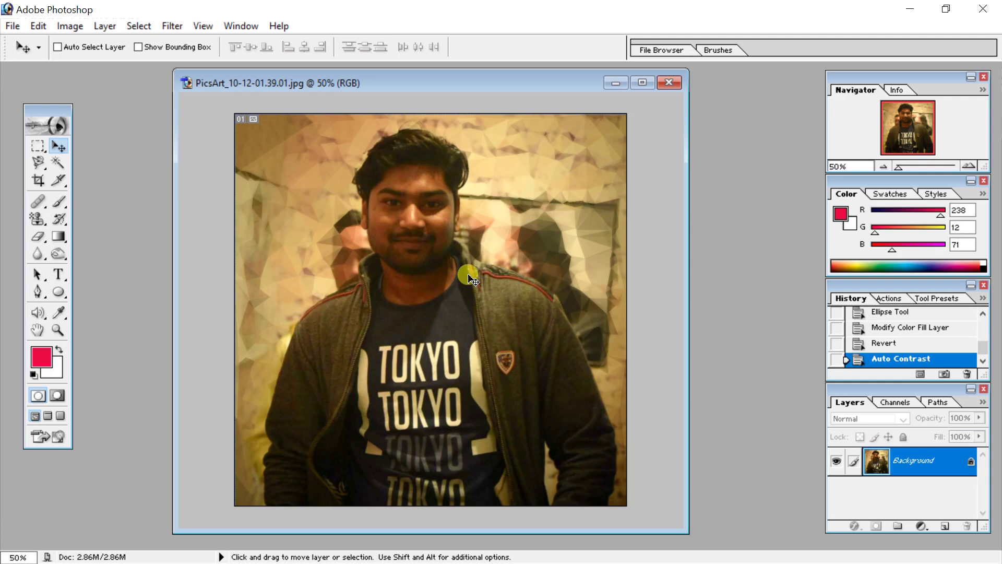
{"action": "key", "text": "ctrl+z"}
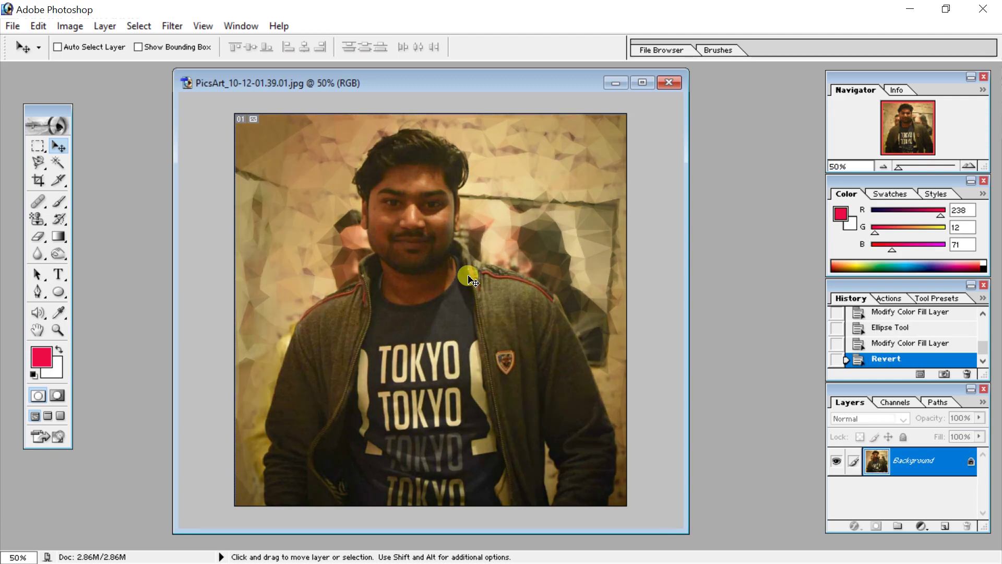
{"action": "left_click", "coordinate": [70, 26]}
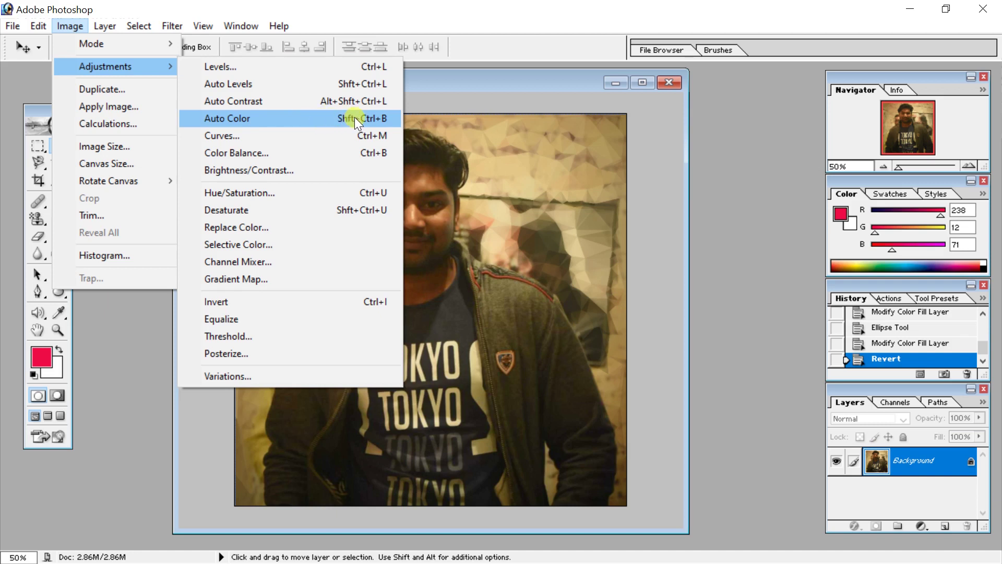
{"action": "left_click", "coordinate": [314, 118]}
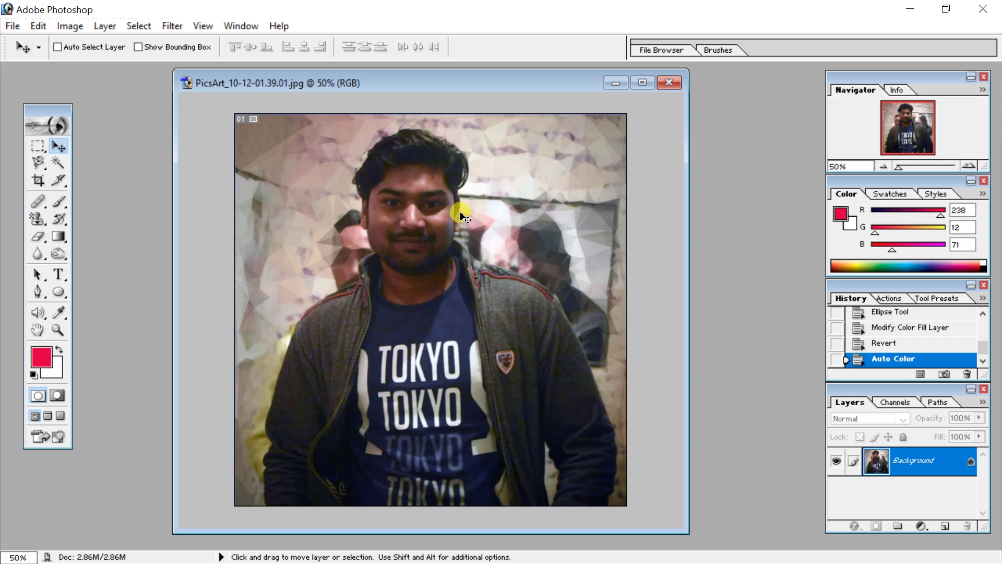
{"action": "key", "text": "ctrl+z"}
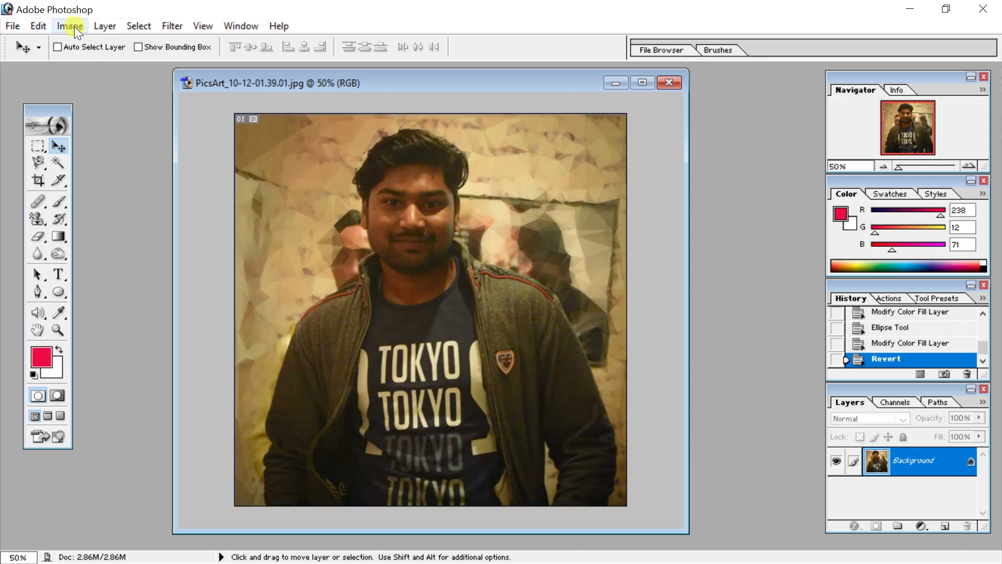
{"action": "left_click", "coordinate": [71, 26]}
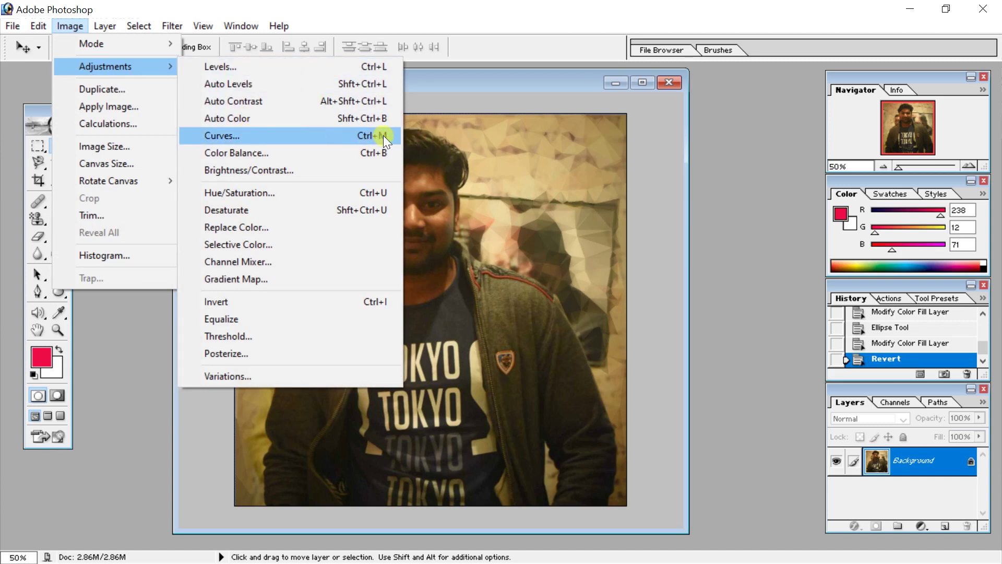
{"action": "left_click", "coordinate": [268, 136]}
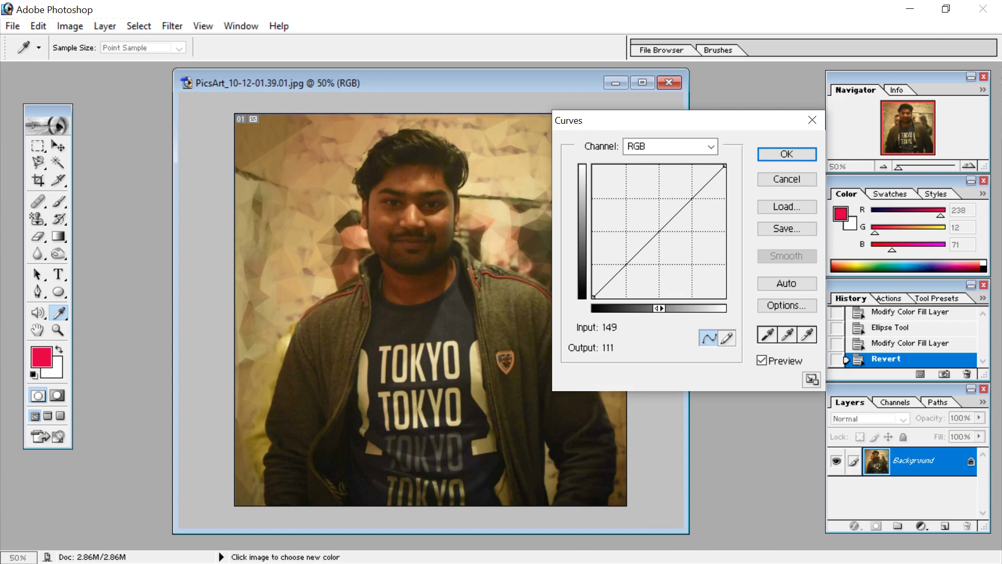
{"action": "left_click_drag", "start_coordinate": [689, 206], "coordinate": [679, 199]}
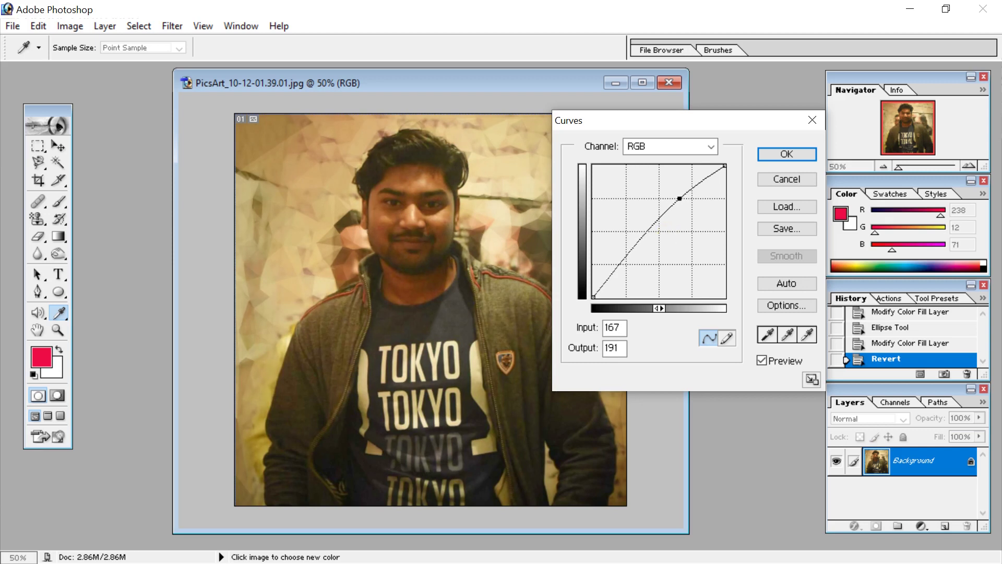
{"action": "mouse_move", "coordinate": [624, 257]}
{"action": "left_mouse_down"}
{"action": "mouse_move", "coordinate": [634, 262]}
{"action": "mouse_move", "coordinate": [627, 252]}
{"action": "left_mouse_up"}
{"action": "mouse_move", "coordinate": [679, 198]}
{"action": "left_mouse_down"}
{"action": "mouse_move", "coordinate": [683, 214]}
{"action": "mouse_move", "coordinate": [685, 200]}
{"action": "left_mouse_up"}
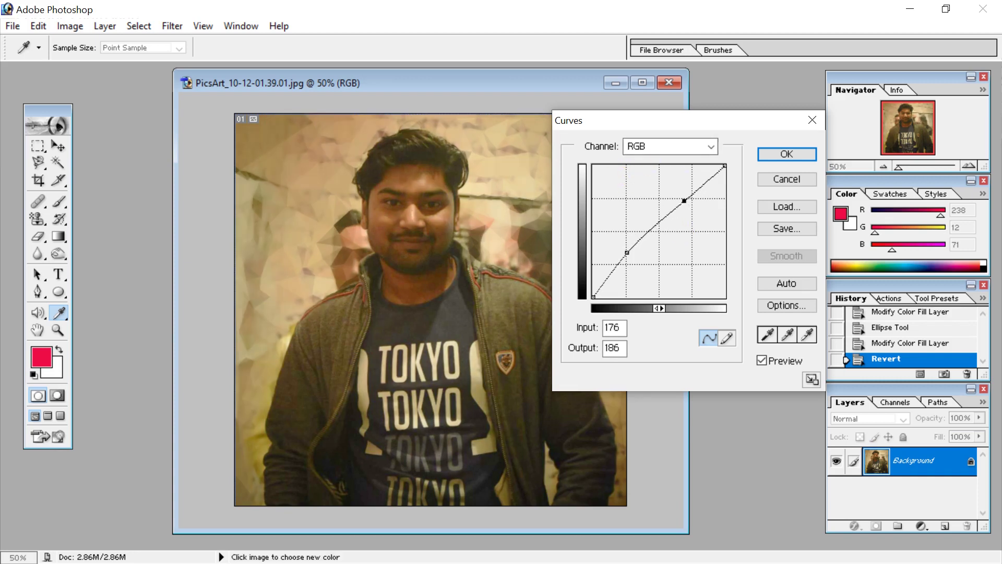
{"action": "left_click", "coordinate": [711, 146]}
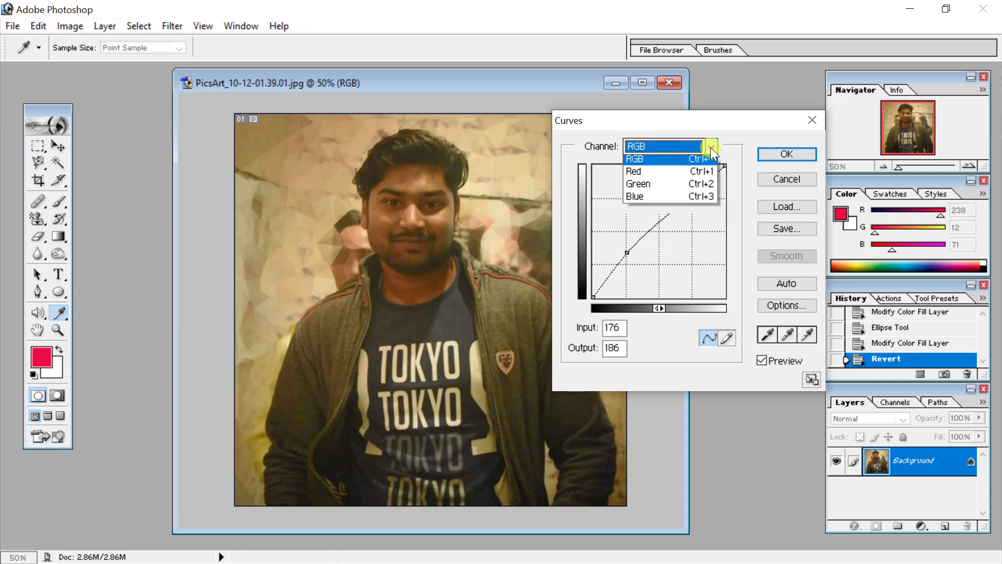
{"action": "left_click", "coordinate": [687, 177]}
{"action": "left_click_drag", "start_coordinate": [687, 203], "coordinate": [685, 194]}
{"action": "left_click_drag", "start_coordinate": [653, 229], "coordinate": [656, 233]}
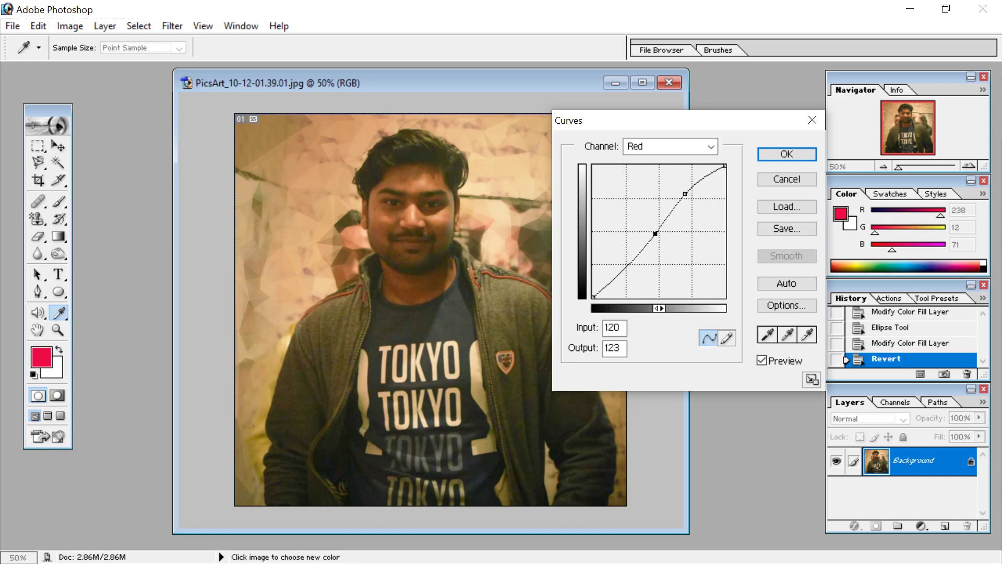
{"action": "key", "text": "Escape"}
{"action": "key", "text": "v"}
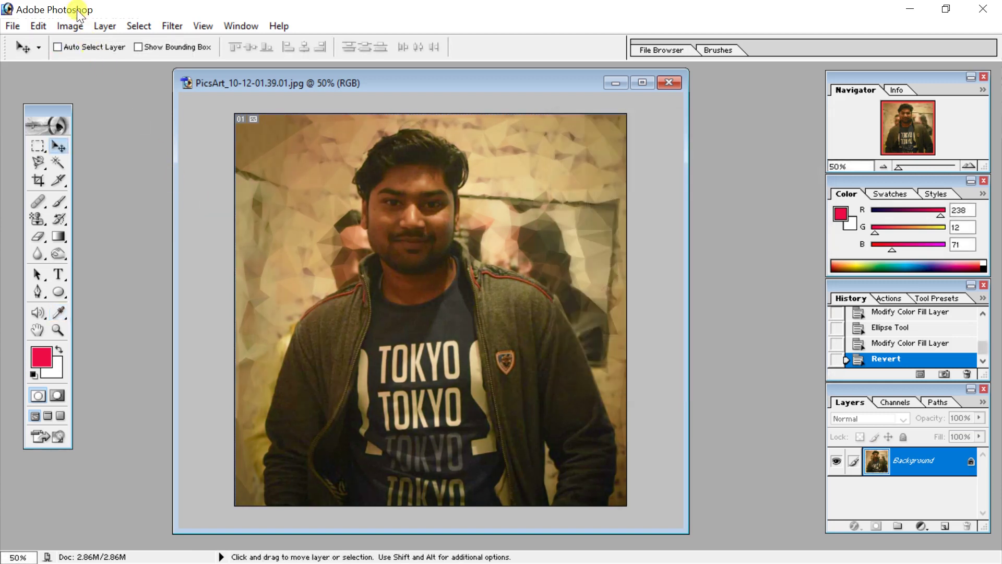
- Open Color Balance, move it off the face, and nudge Cyan/Red slightly toward red
{"action": "left_click", "coordinate": [71, 21]}
{"action": "mouse_move", "coordinate": [105, 67]}
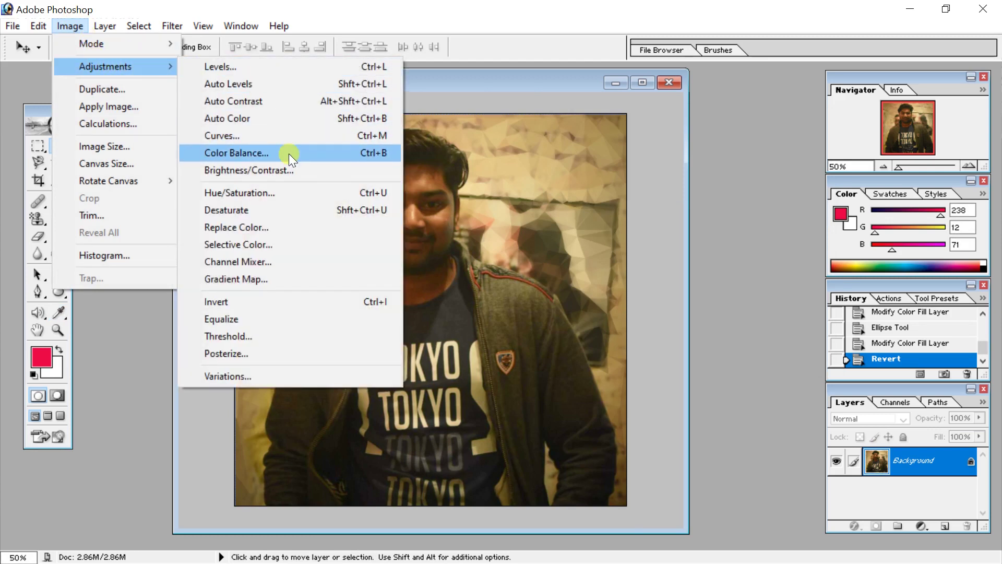
{"action": "left_click", "coordinate": [337, 153]}
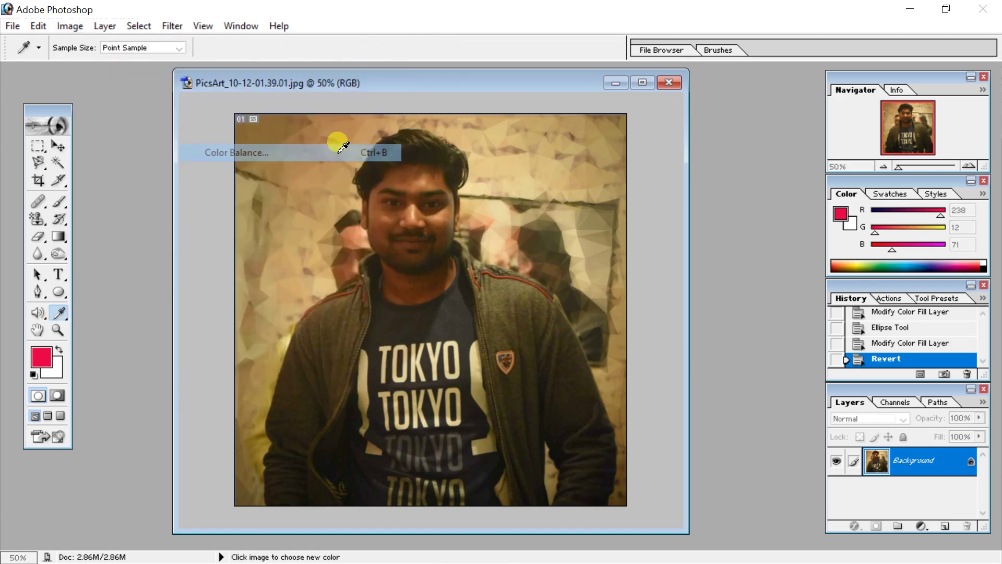
{"action": "left_click_drag", "start_coordinate": [478, 183], "coordinate": [638, 134]}
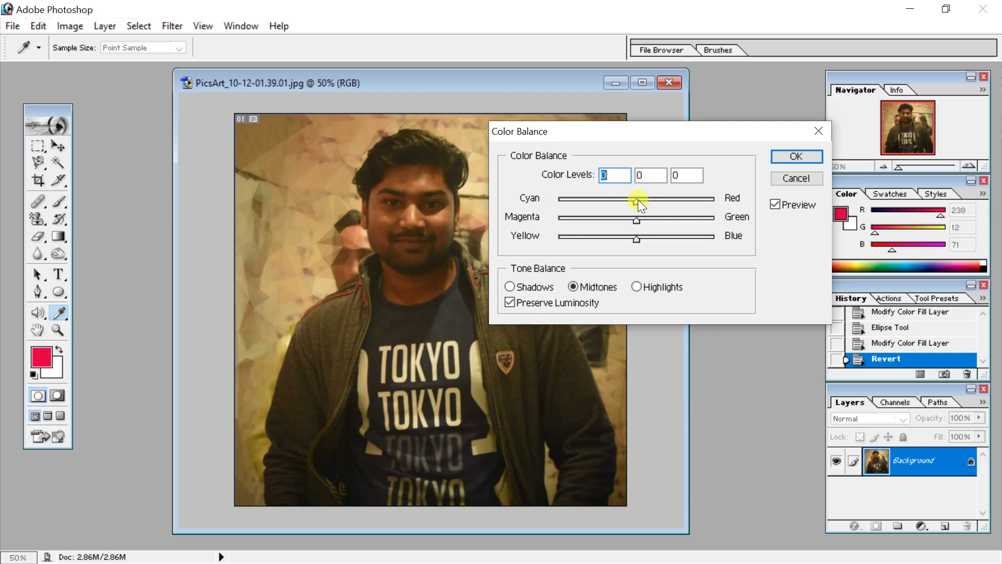
{"action": "key", "text": "Up"}
{"action": "key", "text": "Up"}
- Swing the midtone Cyan/Red slider strongly toward cyan, then back toward red
{"action": "left_click_drag", "start_coordinate": [638, 199], "coordinate": [636, 199]}
{"action": "left_click_drag", "start_coordinate": [580, 202], "coordinate": [575, 202]}
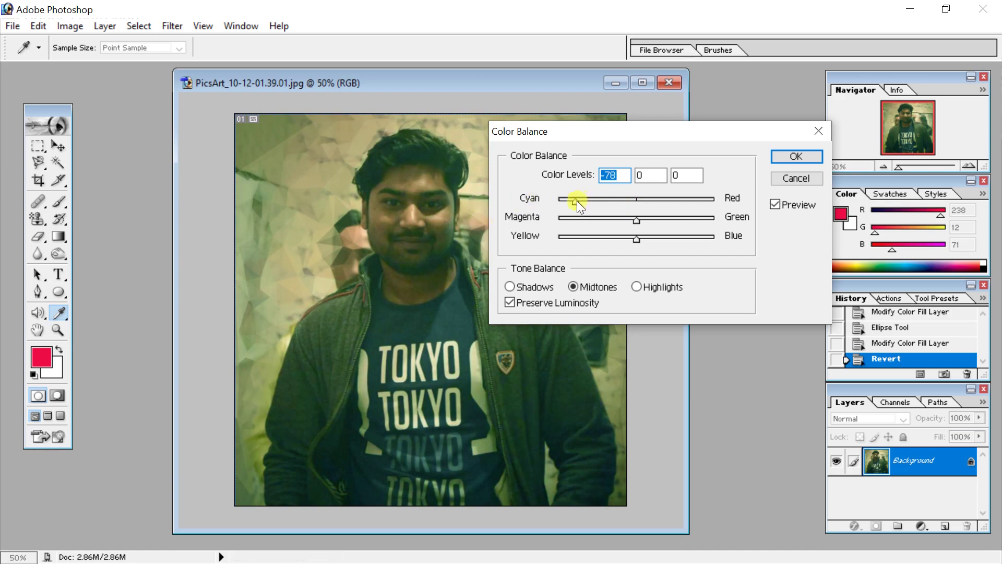
{"action": "left_click_drag", "start_coordinate": [573, 202], "coordinate": [671, 203]}
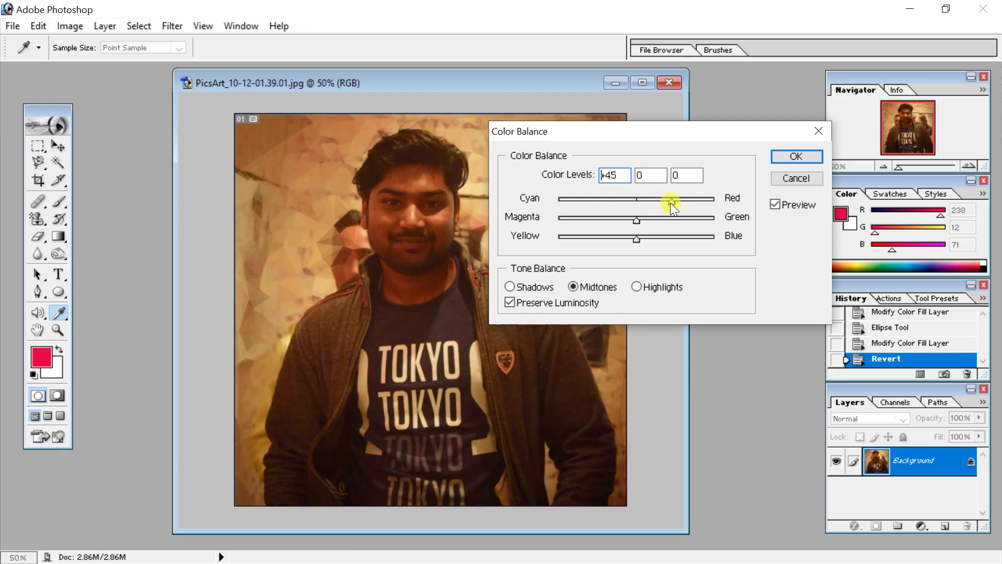
{"action": "mouse_move", "coordinate": [672, 202]}
{"action": "left_mouse_down"}
{"action": "mouse_move", "coordinate": [681, 201]}
{"action": "mouse_move", "coordinate": [637, 202]}
{"action": "left_mouse_up"}
- Preview green and yellow midtone shifts, then return the sliders near +1, 0, +1
{"action": "left_click_drag", "start_coordinate": [637, 220], "coordinate": [668, 218]}
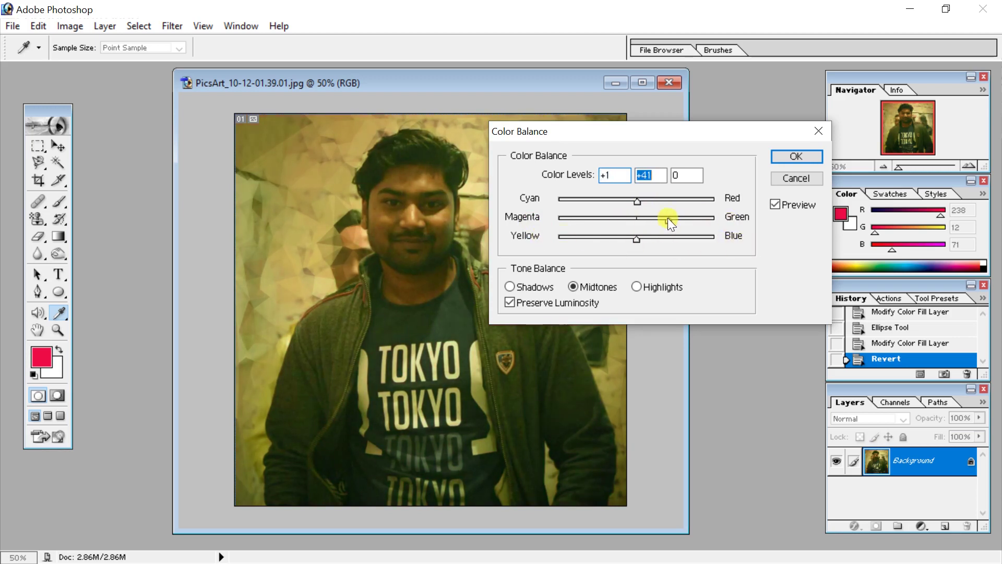
{"action": "left_click_drag", "start_coordinate": [637, 239], "coordinate": [612, 240]}
{"action": "left_click_drag", "start_coordinate": [669, 218], "coordinate": [634, 219]}
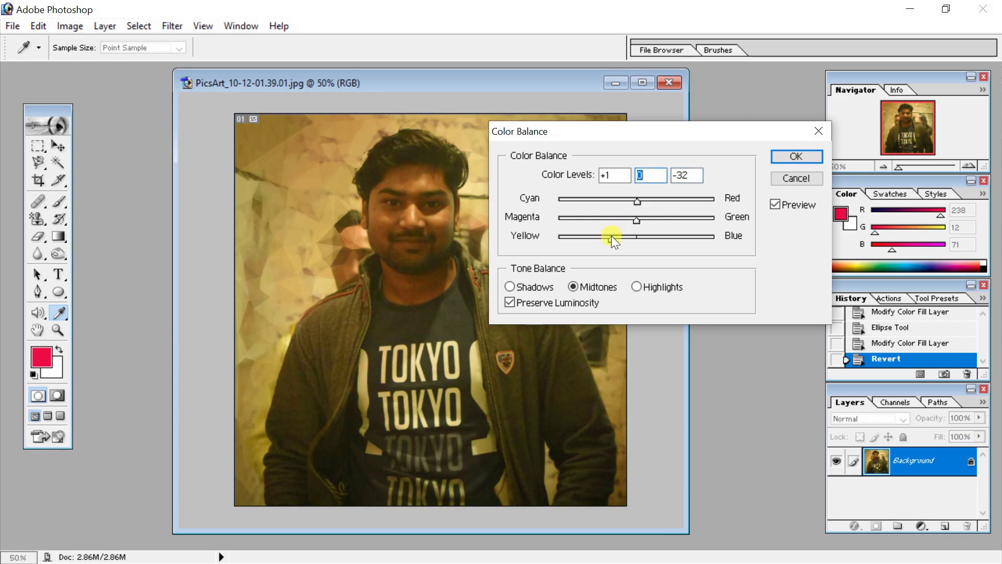
{"action": "left_click_drag", "start_coordinate": [612, 239], "coordinate": [636, 239]}
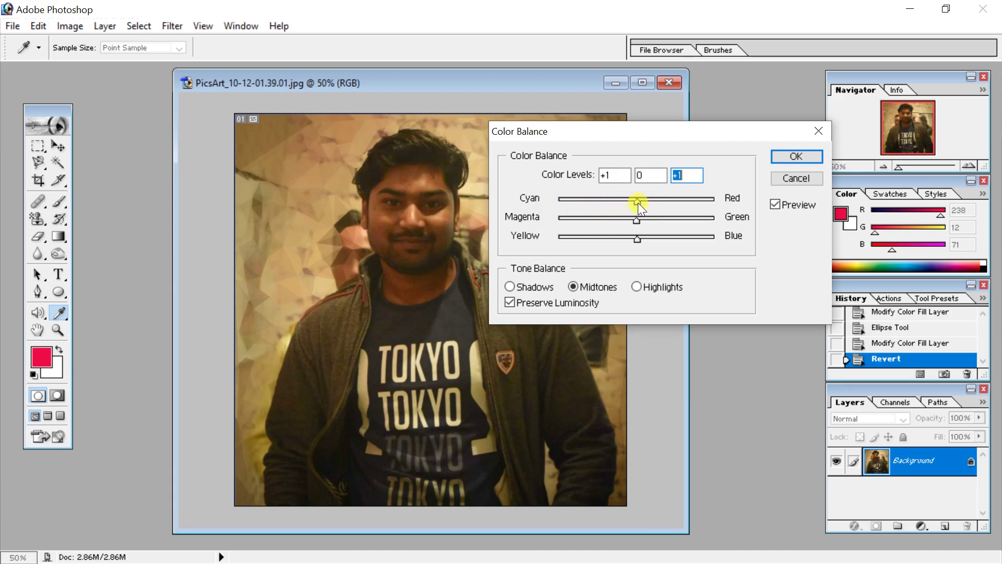
{"action": "left_click_drag", "start_coordinate": [618, 202], "coordinate": [617, 202]}
{"action": "left_click_drag", "start_coordinate": [635, 199], "coordinate": [637, 199]}
- Try a Shadows Cyan/Red shift and Highlights +16, -18, 0, then cancel Color Balance
{"action": "left_click", "coordinate": [516, 286]}
{"action": "mouse_move", "coordinate": [636, 201]}
{"action": "left_mouse_down"}
{"action": "mouse_move", "coordinate": [613, 202]}
{"action": "mouse_move", "coordinate": [654, 200]}
{"action": "left_mouse_up"}
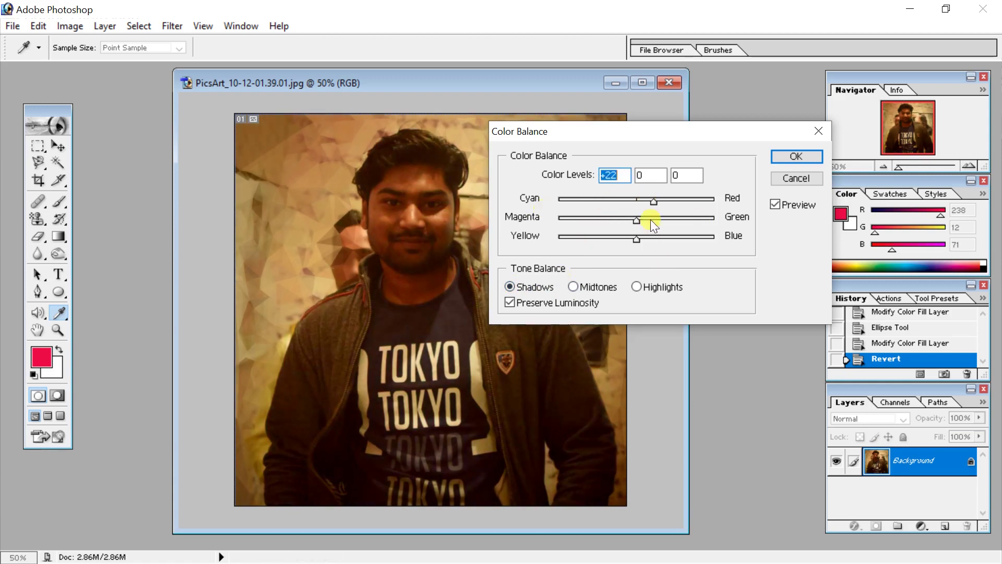
{"action": "left_click", "coordinate": [641, 288]}
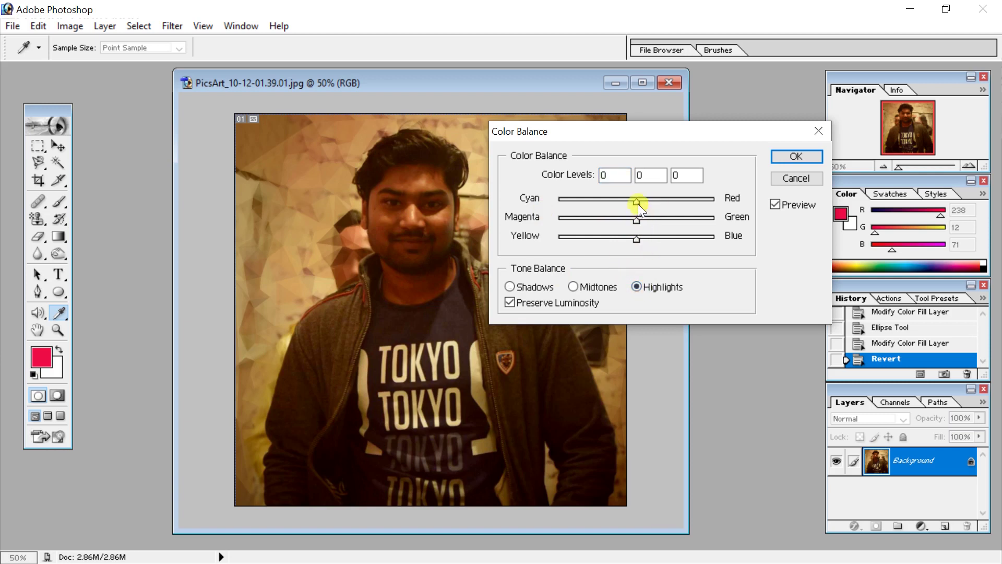
{"action": "mouse_move", "coordinate": [637, 202]}
{"action": "left_mouse_down"}
{"action": "mouse_move", "coordinate": [649, 202]}
{"action": "mouse_move", "coordinate": [625, 220]}
{"action": "left_mouse_up"}
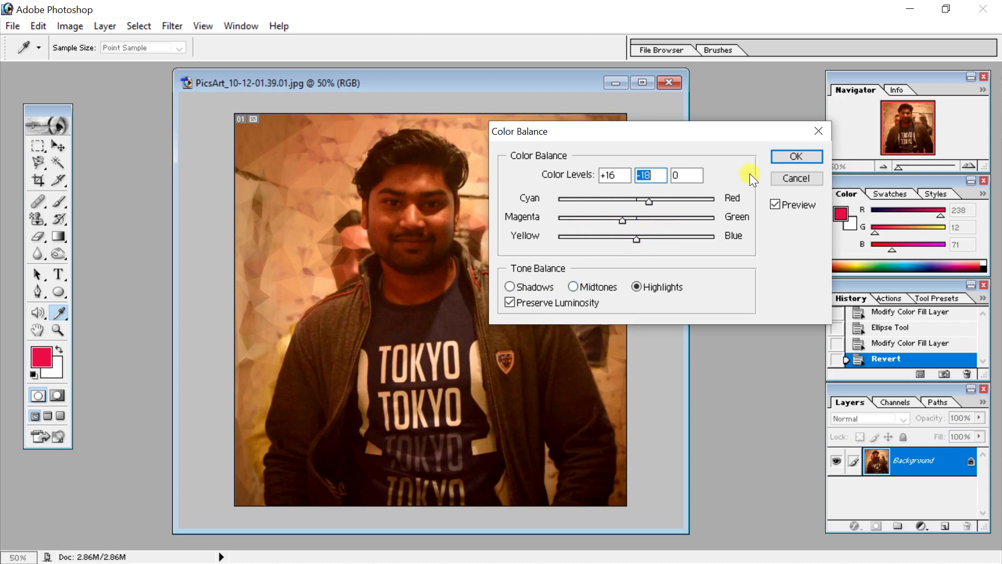
{"action": "left_click", "coordinate": [819, 131]}
- Open Brightness/Contrast, move it aside, and preview darker, brighter and lower-contrast settings
{"action": "key", "text": "v"}
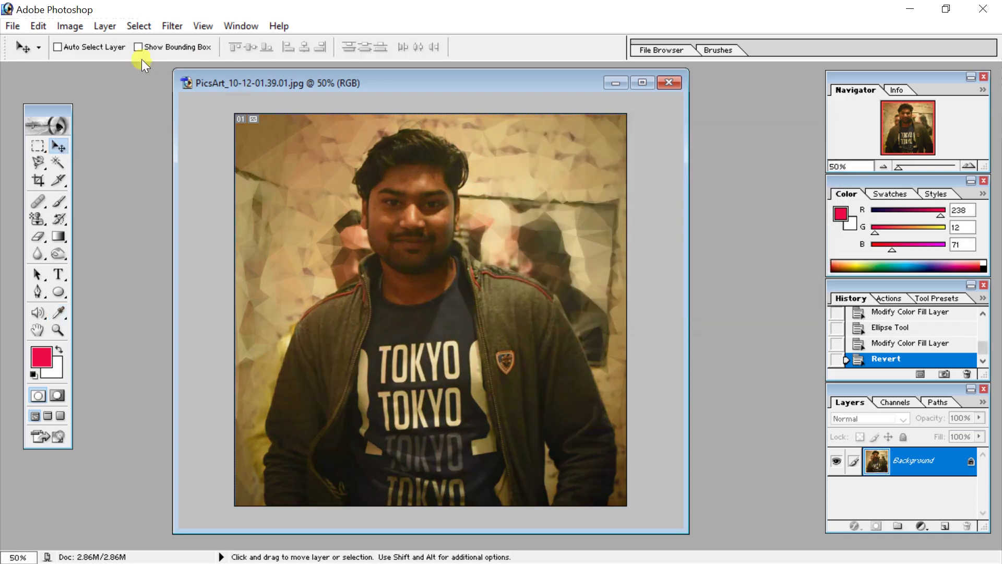
{"action": "left_click", "coordinate": [73, 24]}
{"action": "mouse_move", "coordinate": [105, 66]}
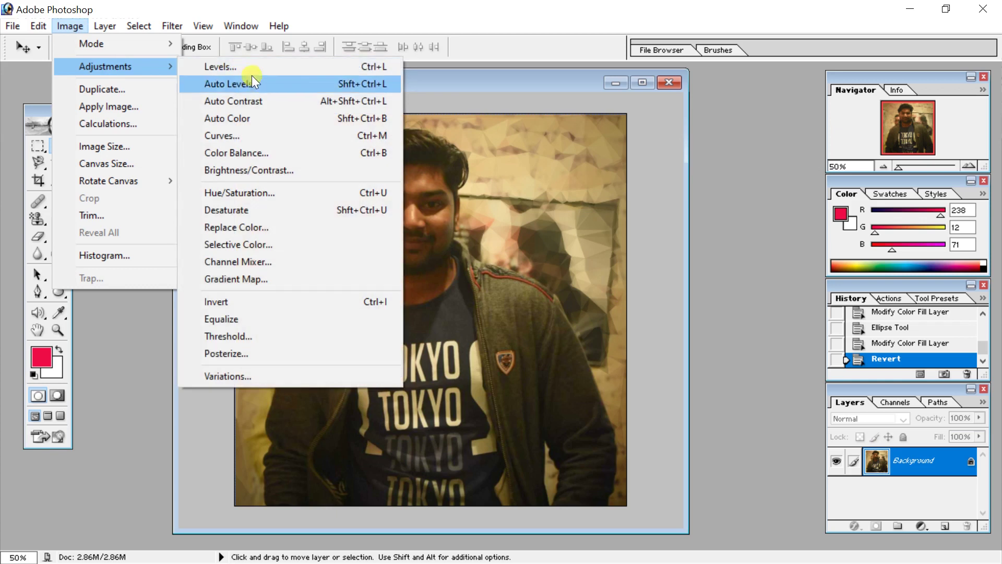
{"action": "left_click", "coordinate": [280, 170]}
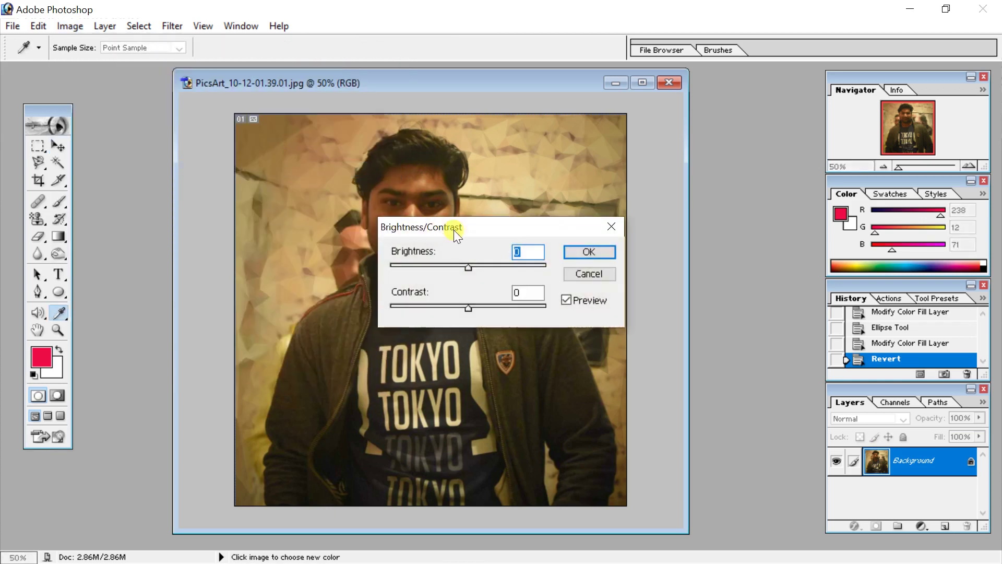
{"action": "left_click_drag", "start_coordinate": [468, 229], "coordinate": [647, 164]}
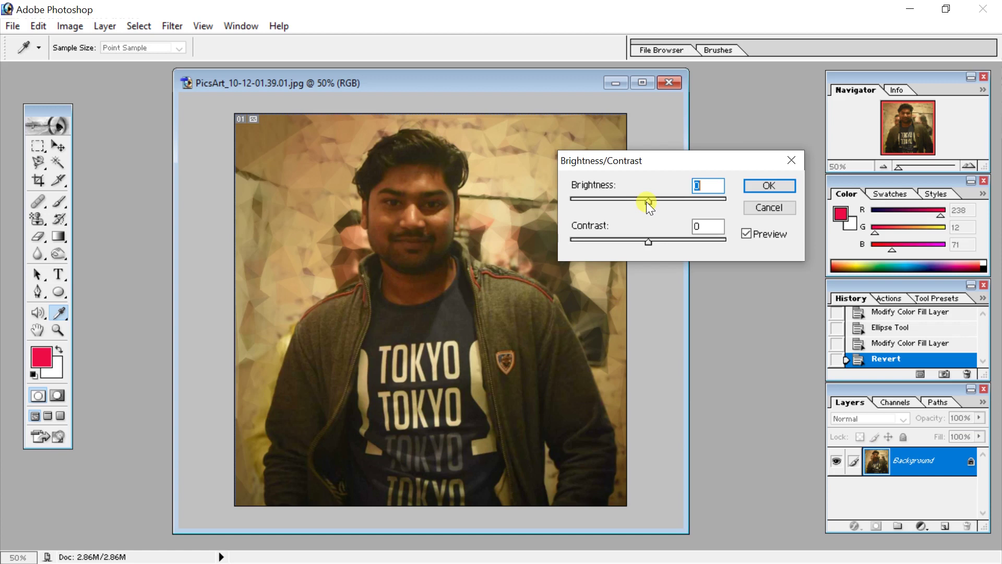
{"action": "left_click_drag", "start_coordinate": [649, 200], "coordinate": [590, 199]}
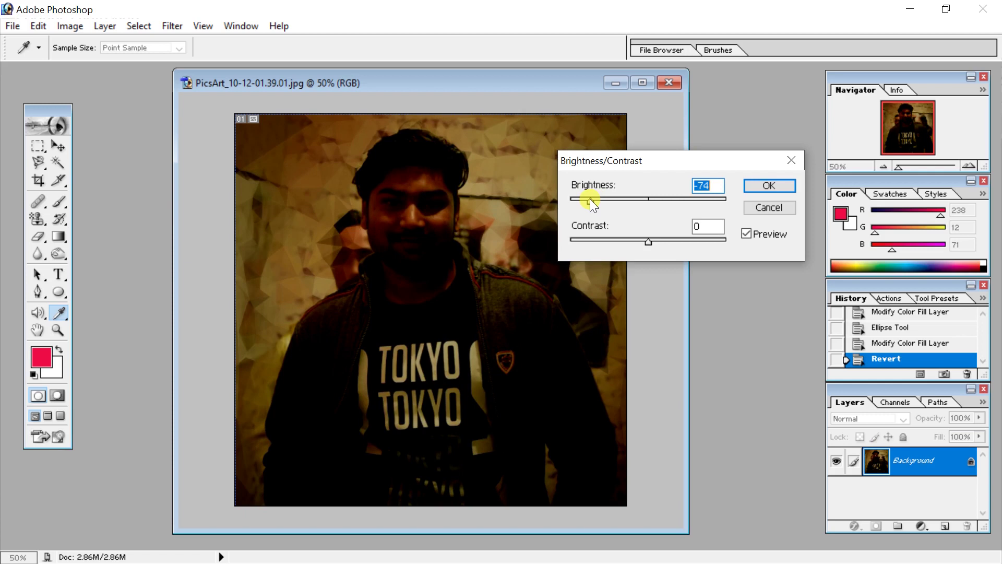
{"action": "mouse_move", "coordinate": [590, 199]}
{"action": "left_mouse_down"}
{"action": "mouse_move", "coordinate": [692, 205]}
{"action": "mouse_move", "coordinate": [648, 206]}
{"action": "left_mouse_up"}
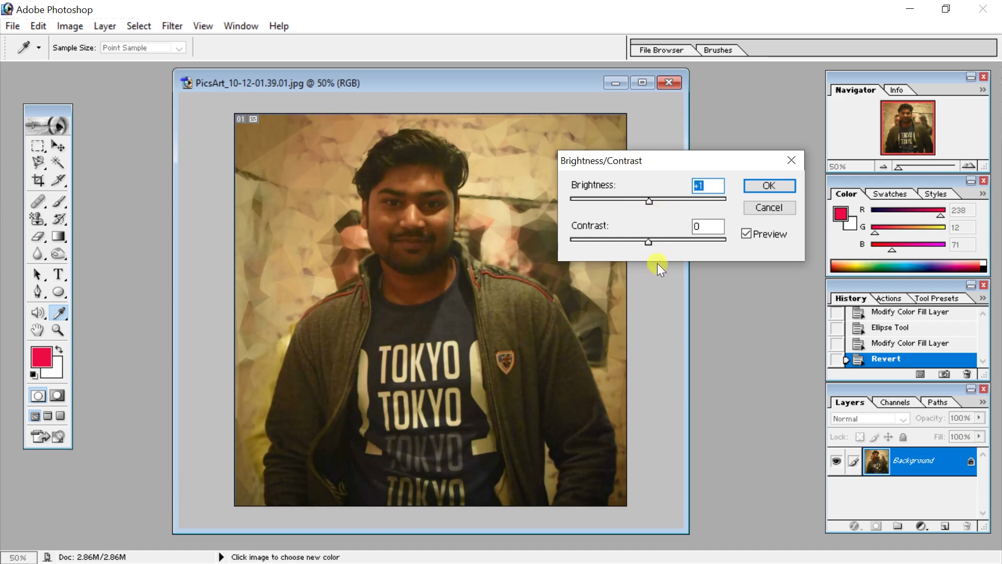
{"action": "mouse_move", "coordinate": [651, 242]}
{"action": "left_mouse_down"}
{"action": "mouse_move", "coordinate": [607, 242]}
{"action": "mouse_move", "coordinate": [690, 242]}
{"action": "mouse_move", "coordinate": [602, 240]}
{"action": "mouse_move", "coordinate": [647, 240]}
{"action": "left_mouse_up"}
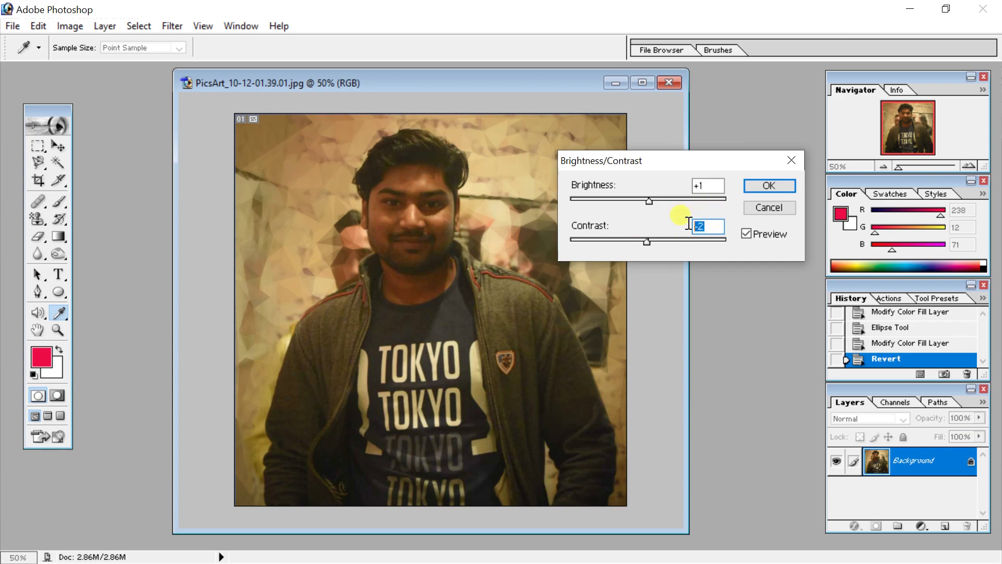
- Enter Contrast values 0, then 30, then -30 to compare the effect
{"action": "type", "text": "0"}
{"action": "key", "text": "BackSpace"}
{"action": "type", "text": "30"}
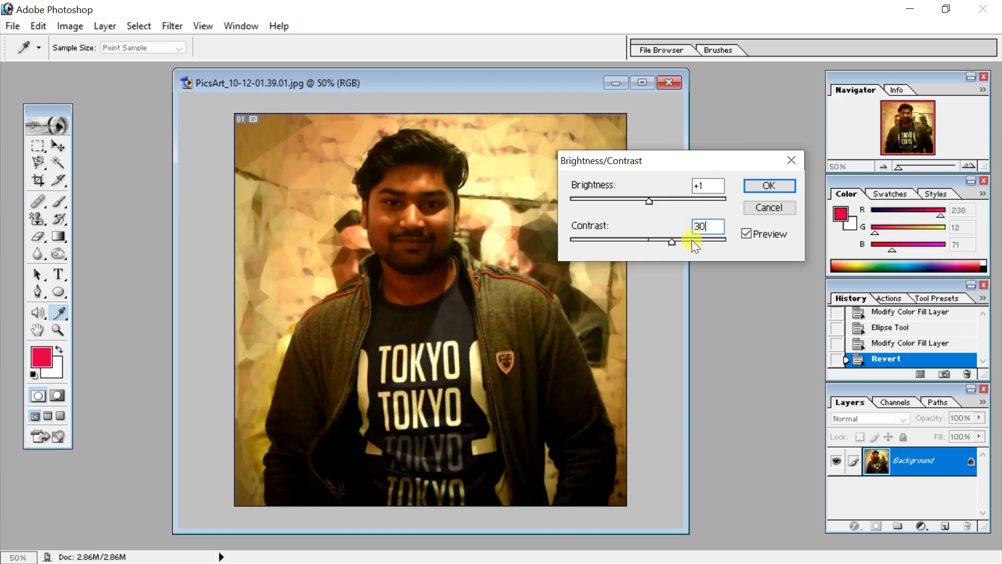
{"action": "key", "text": "BackSpace"}
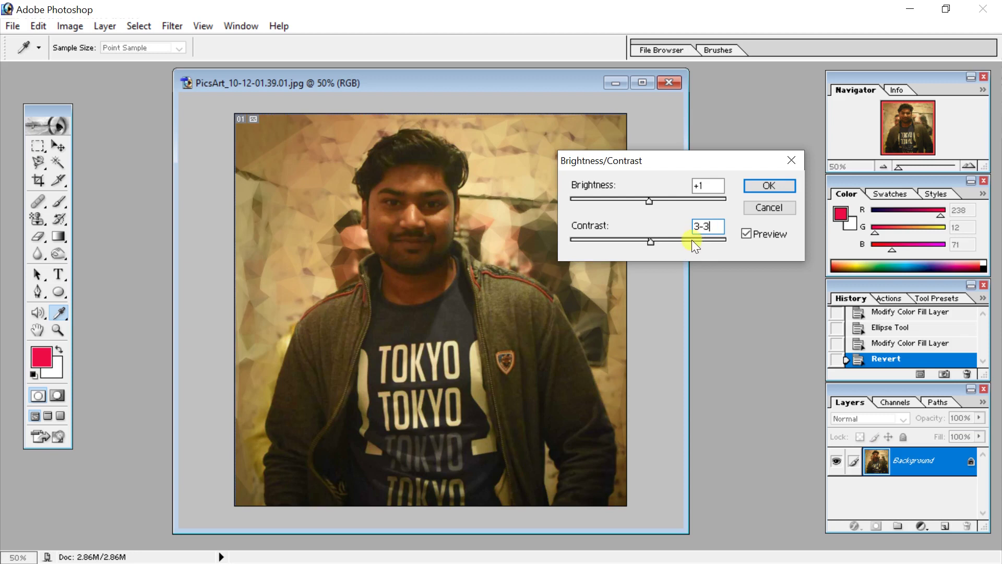
{"action": "type", "text": "-30"}
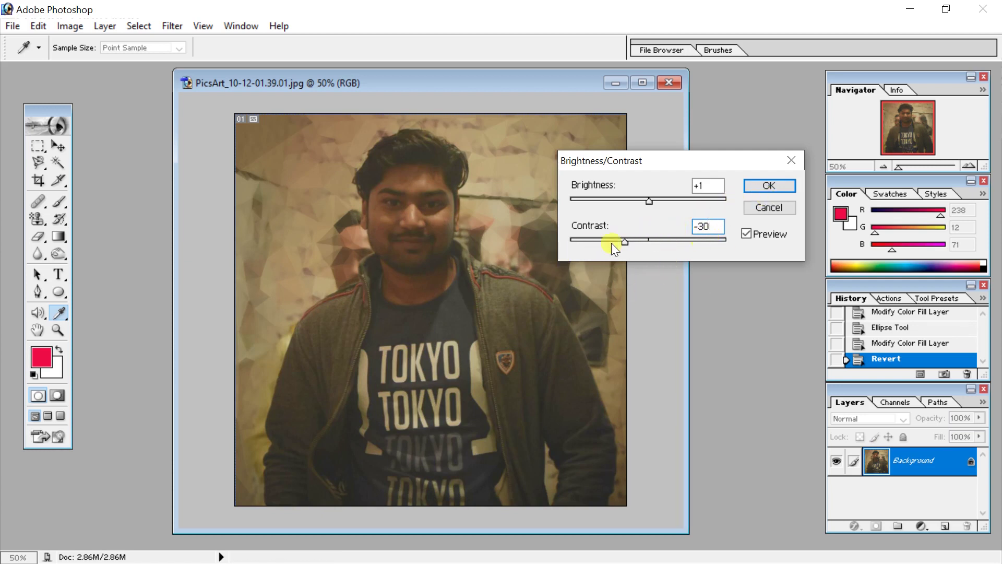
- Compare Brightness -24 with preview off and on, reset both sliders to zero, and cancel
{"action": "left_click", "coordinate": [746, 233]}
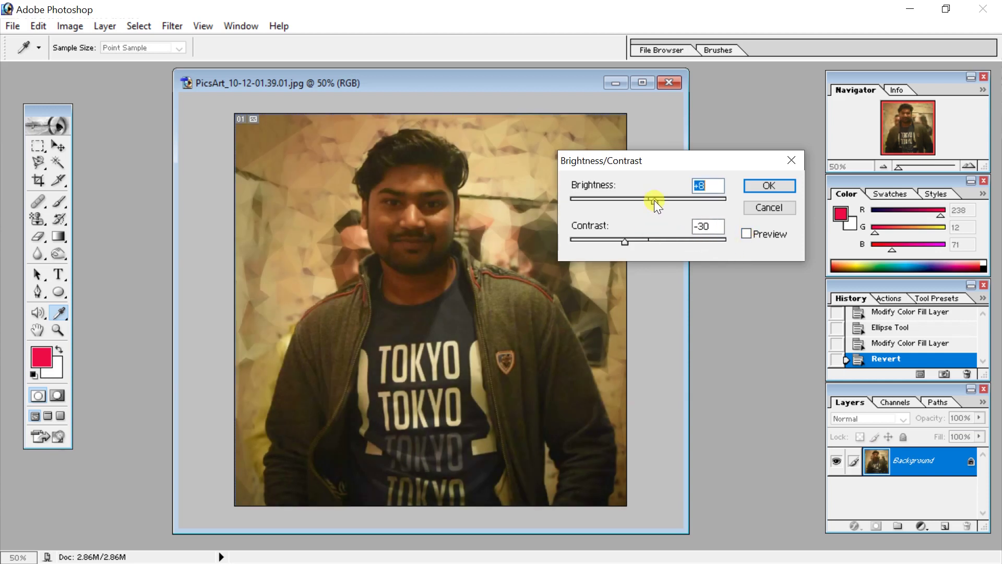
{"action": "left_click_drag", "start_coordinate": [647, 200], "coordinate": [628, 198]}
{"action": "left_click", "coordinate": [746, 235]}
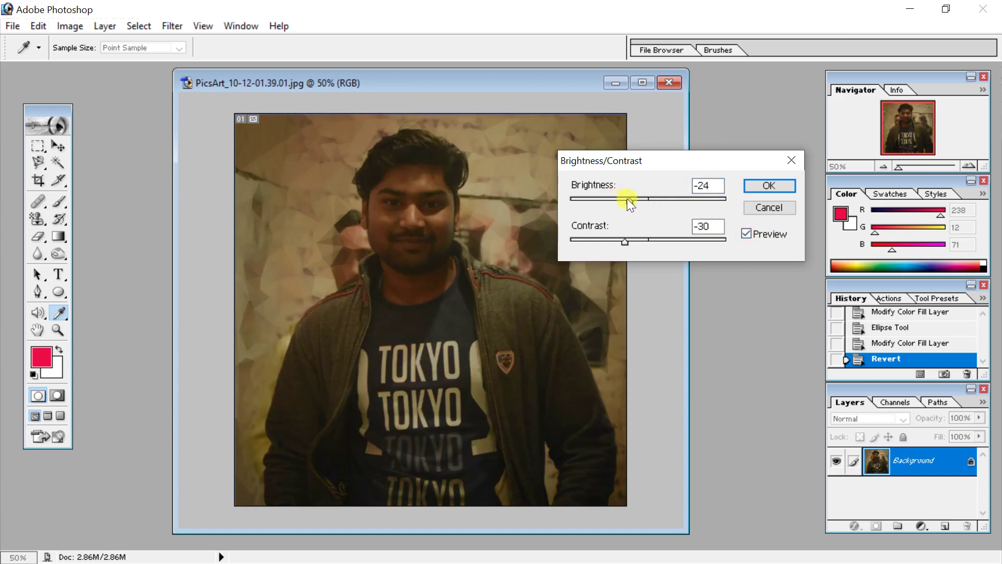
{"action": "left_click_drag", "start_coordinate": [628, 199], "coordinate": [648, 200]}
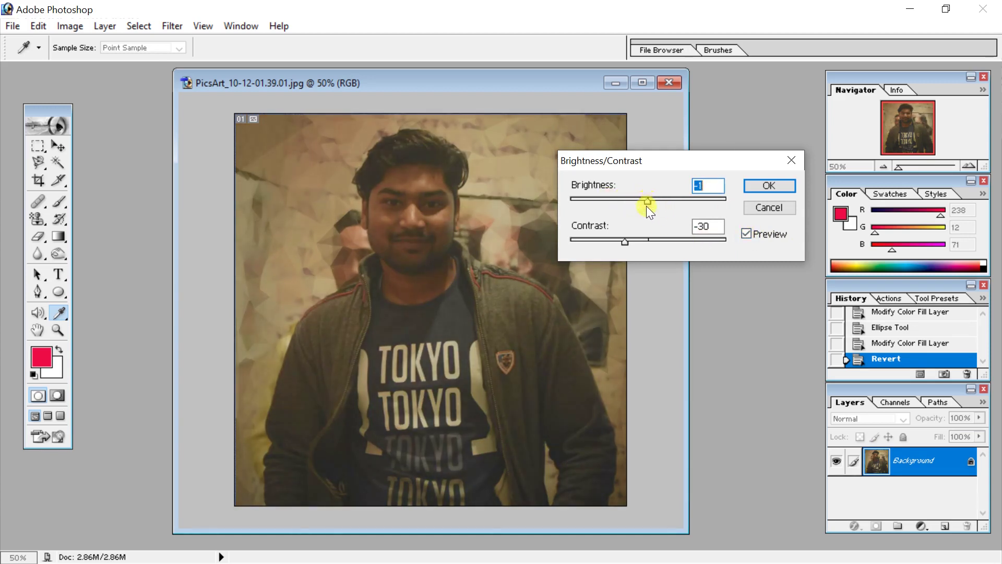
{"action": "left_click_drag", "start_coordinate": [631, 241], "coordinate": [647, 245]}
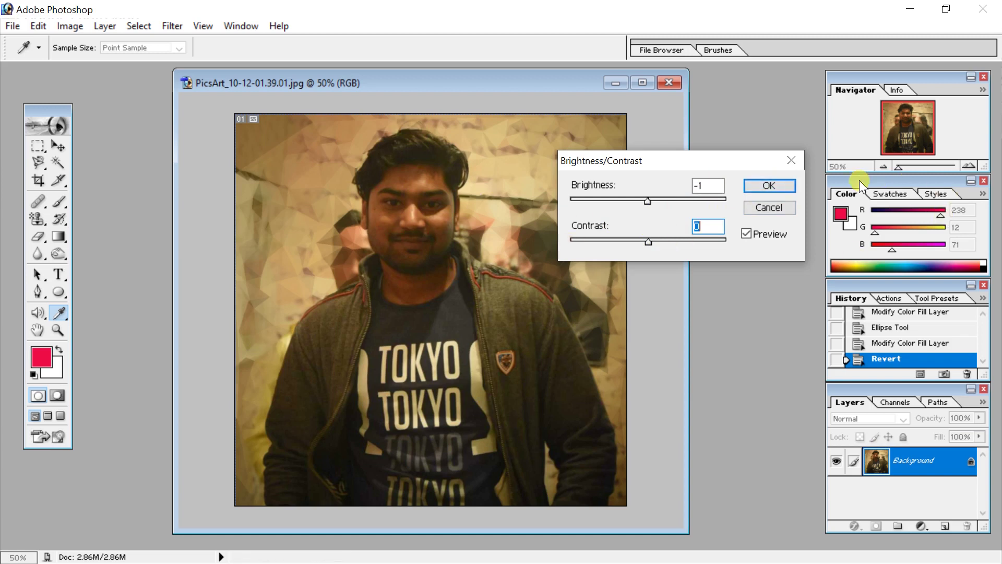
{"action": "left_click", "coordinate": [792, 161]}
{"action": "left_click", "coordinate": [70, 26]}
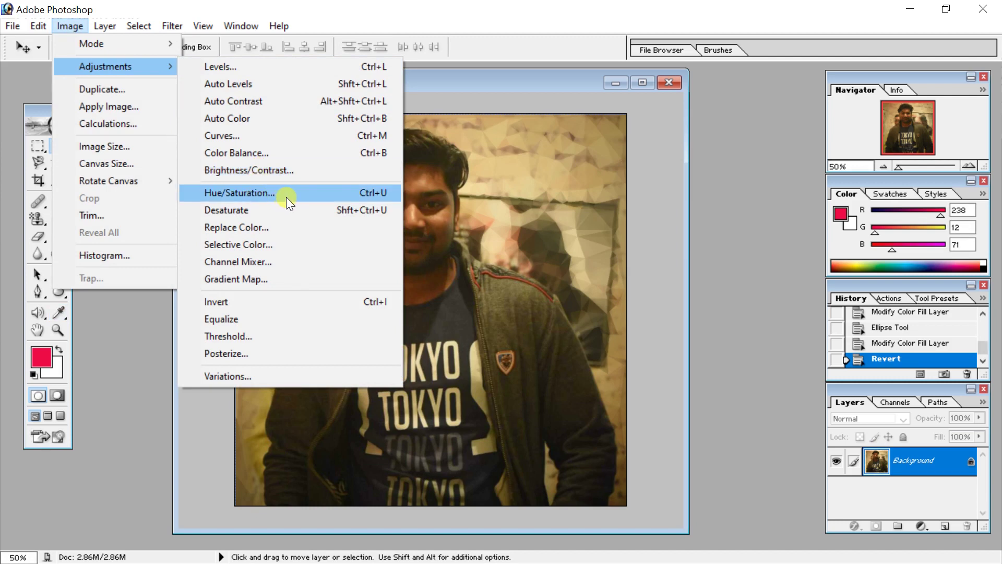
- Preview Hue -44, Saturation -49 and Lightness -54, then close Hue/Saturation unapplied
{"action": "left_click", "coordinate": [319, 193]}
{"action": "left_click_drag", "start_coordinate": [506, 172], "coordinate": [653, 128]}
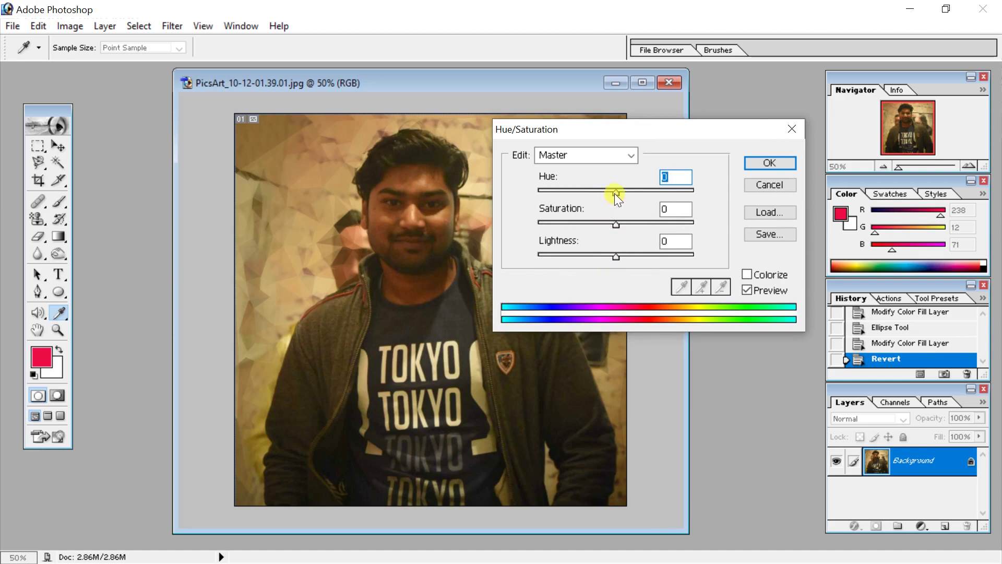
{"action": "mouse_move", "coordinate": [615, 193]}
{"action": "left_mouse_down"}
{"action": "mouse_move", "coordinate": [547, 192]}
{"action": "mouse_move", "coordinate": [675, 191]}
{"action": "mouse_move", "coordinate": [571, 193]}
{"action": "mouse_move", "coordinate": [616, 194]}
{"action": "left_mouse_up"}
{"action": "mouse_move", "coordinate": [617, 226]}
{"action": "left_mouse_down"}
{"action": "mouse_move", "coordinate": [558, 224]}
{"action": "mouse_move", "coordinate": [635, 222]}
{"action": "mouse_move", "coordinate": [553, 222]}
{"action": "mouse_move", "coordinate": [659, 224]}
{"action": "mouse_move", "coordinate": [566, 222]}
{"action": "mouse_move", "coordinate": [615, 218]}
{"action": "left_mouse_up"}
{"action": "mouse_move", "coordinate": [618, 257]}
{"action": "left_mouse_down"}
{"action": "mouse_move", "coordinate": [577, 256]}
{"action": "mouse_move", "coordinate": [660, 249]}
{"action": "mouse_move", "coordinate": [618, 249]}
{"action": "left_mouse_up"}
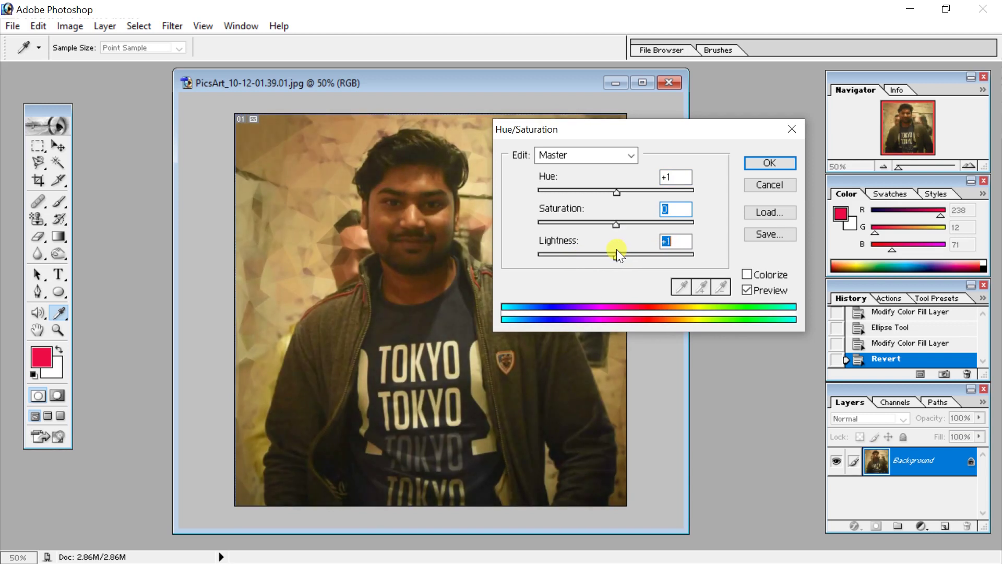
{"action": "left_click", "coordinate": [791, 127]}
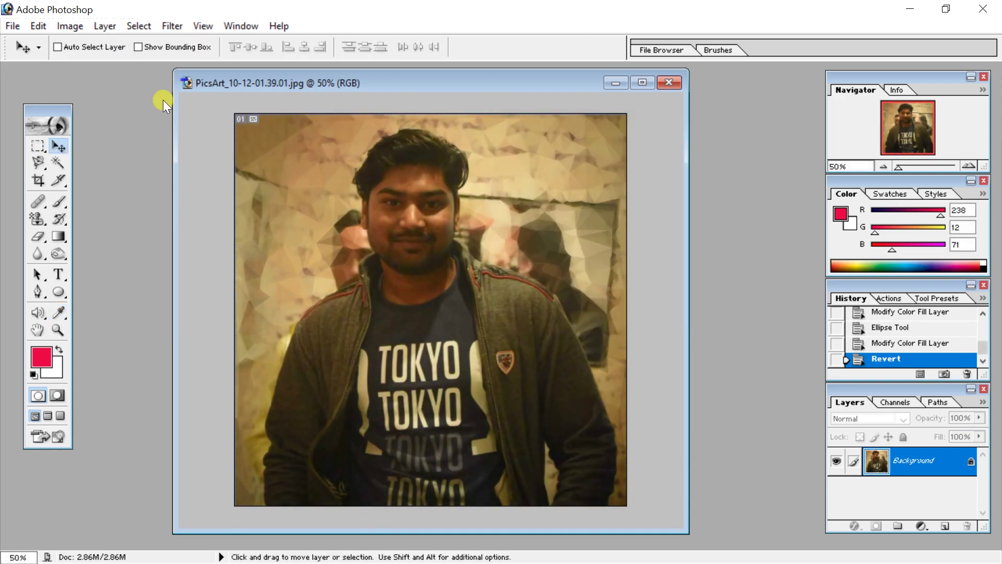
- Desaturate the portrait, sample the jacket's dark grey as foreground, then undo the desaturation
{"action": "left_click", "coordinate": [72, 26]}
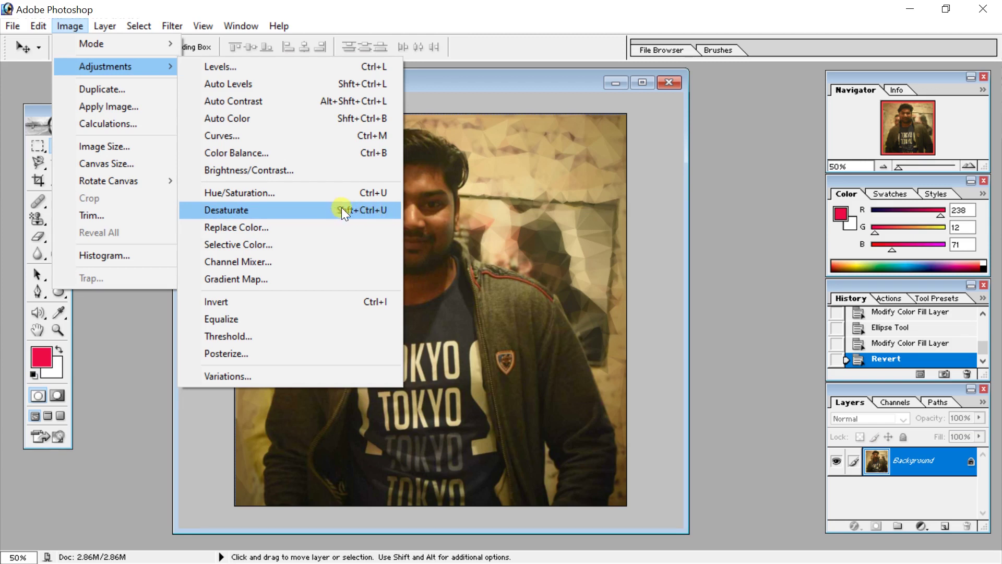
{"action": "left_click", "coordinate": [312, 214]}
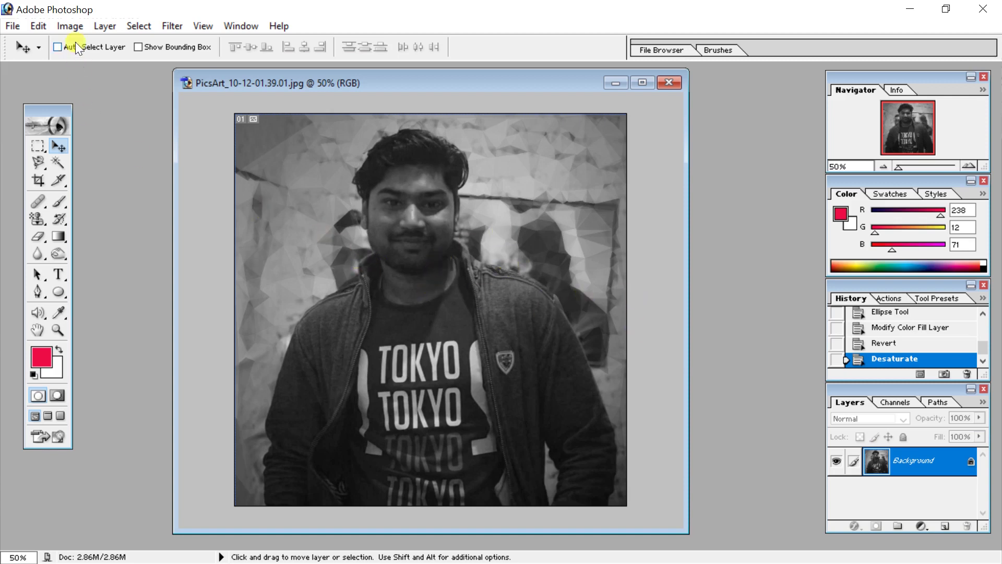
{"action": "left_click", "coordinate": [459, 285]}
{"action": "key", "text": "ctrl+z"}
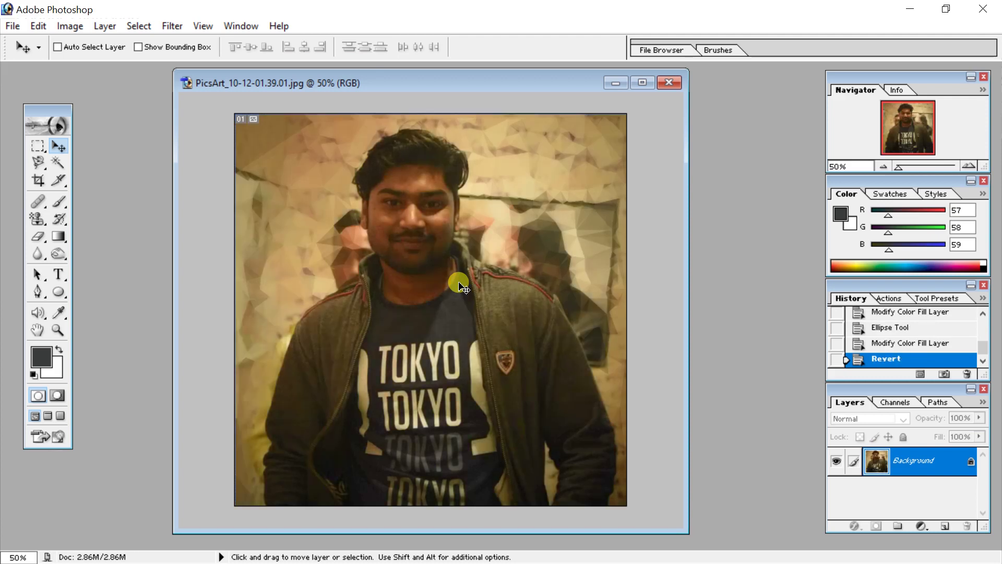
- Open Replace Color, move it aside, and sample the dark T-shirt as the target
{"action": "left_click", "coordinate": [63, 27]}
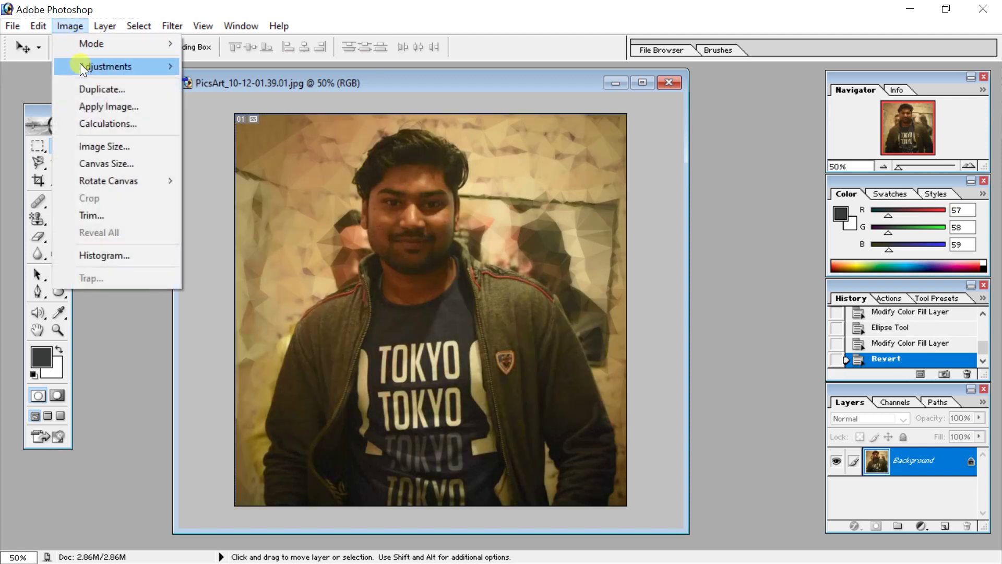
{"action": "mouse_move", "coordinate": [105, 67]}
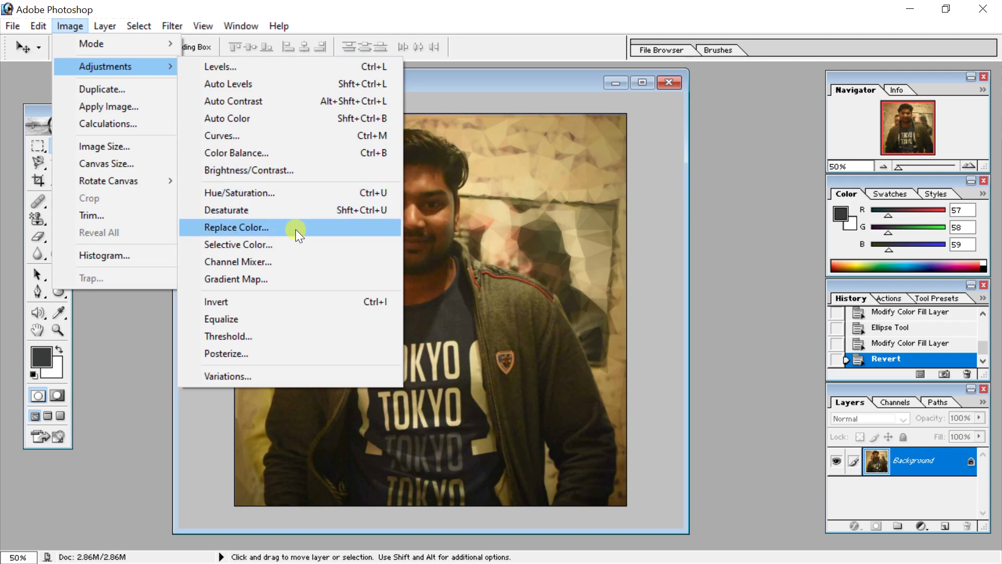
{"action": "left_click", "coordinate": [295, 229]}
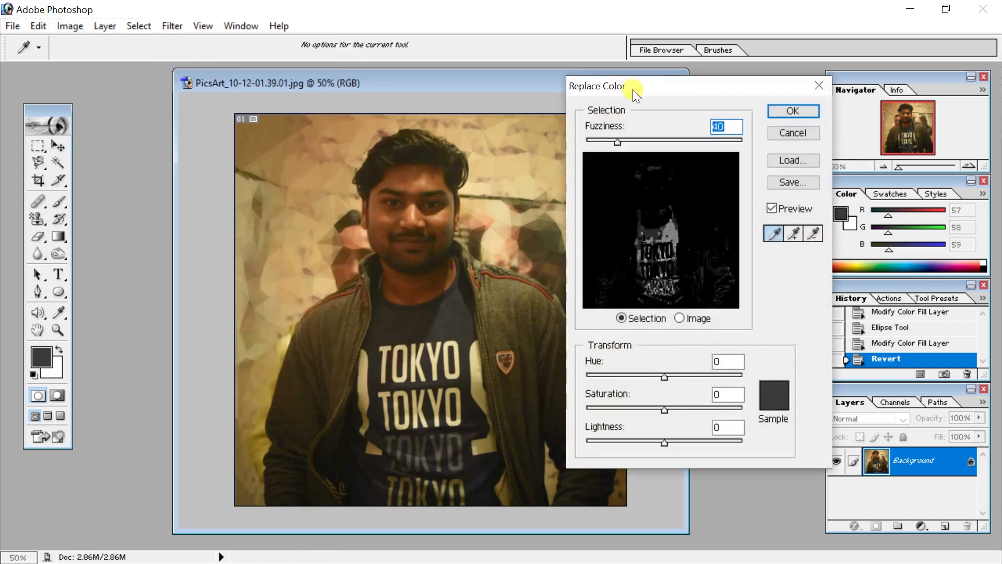
{"action": "left_click_drag", "start_coordinate": [640, 84], "coordinate": [652, 79]}
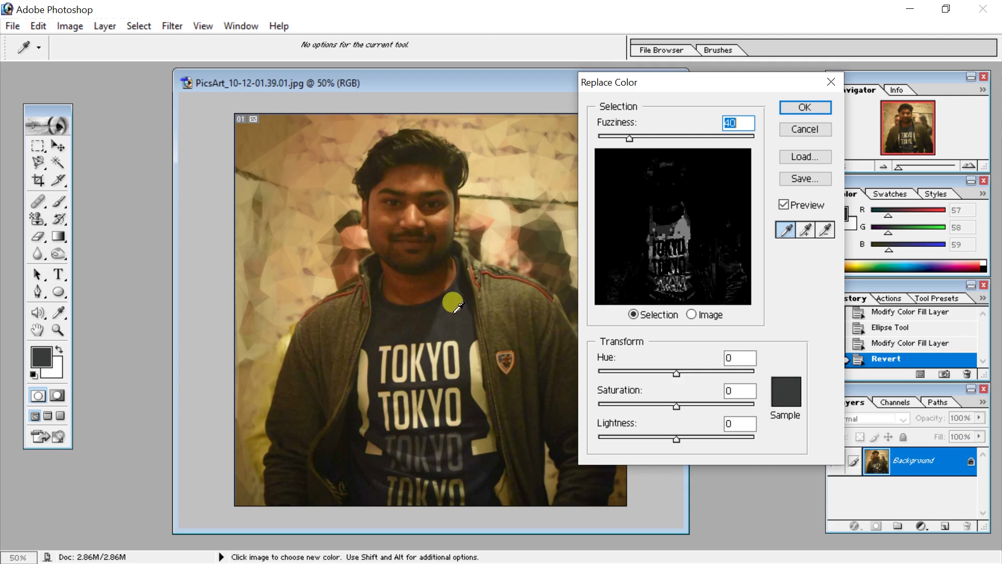
{"action": "left_click", "coordinate": [453, 303]}
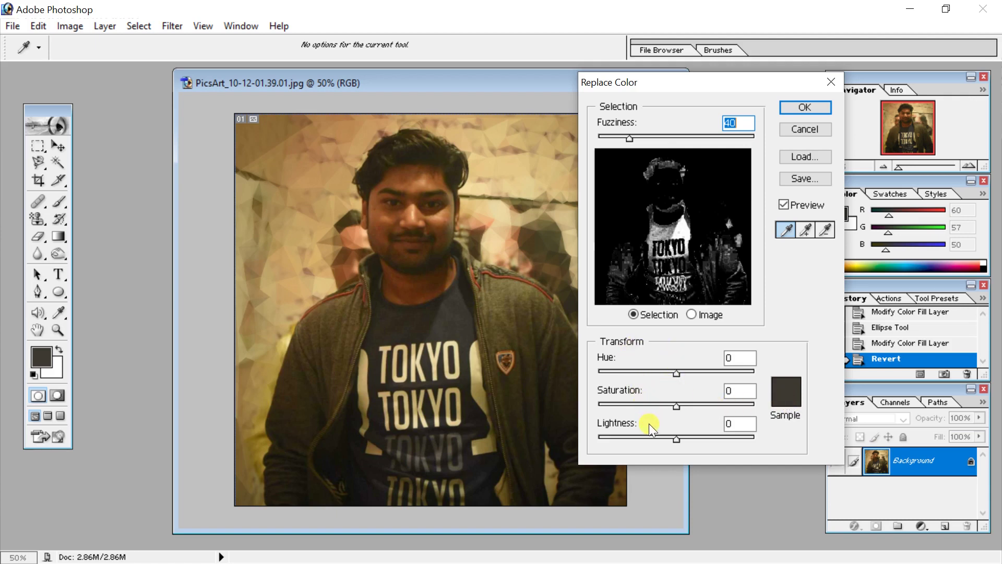
- Try Hue -180, Saturation +45 and Lightness -56, then reset to 0, -1, +1
{"action": "left_click_drag", "start_coordinate": [677, 372], "coordinate": [607, 372]}
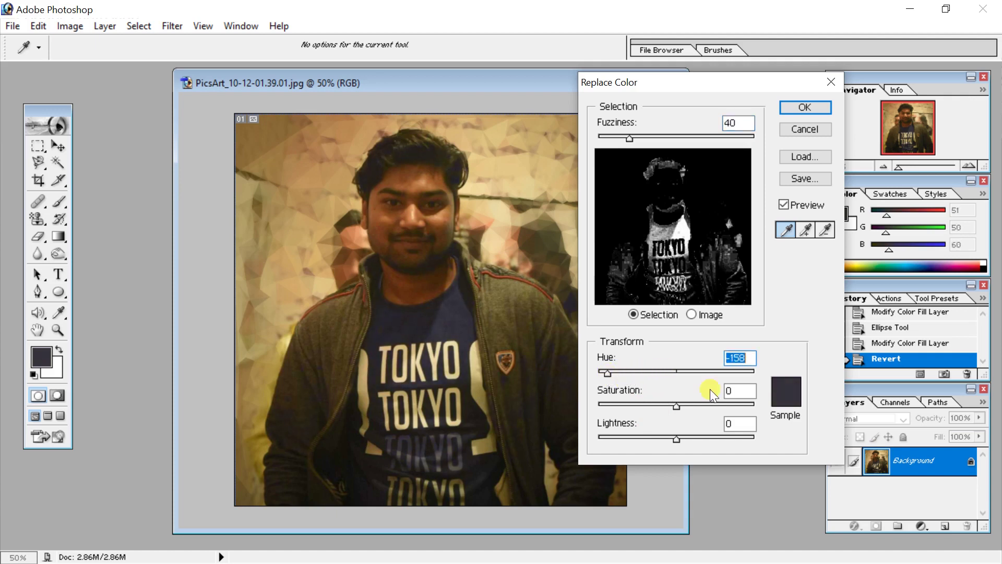
{"action": "mouse_move", "coordinate": [607, 373]}
{"action": "left_mouse_down"}
{"action": "mouse_move", "coordinate": [599, 375]}
{"action": "mouse_move", "coordinate": [630, 378]}
{"action": "left_mouse_up"}
{"action": "left_click_drag", "start_coordinate": [677, 405], "coordinate": [711, 405]}
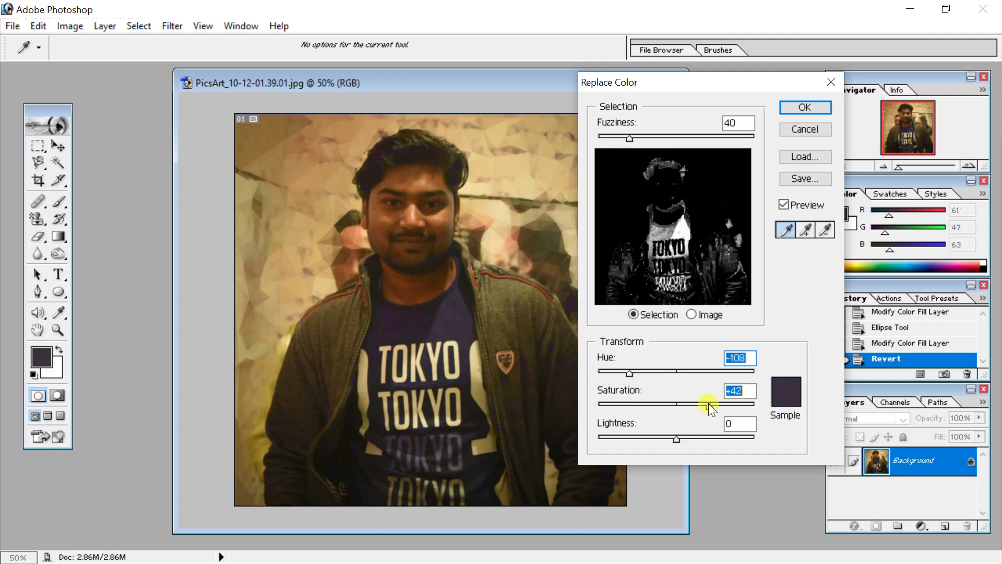
{"action": "left_click_drag", "start_coordinate": [675, 438], "coordinate": [632, 437]}
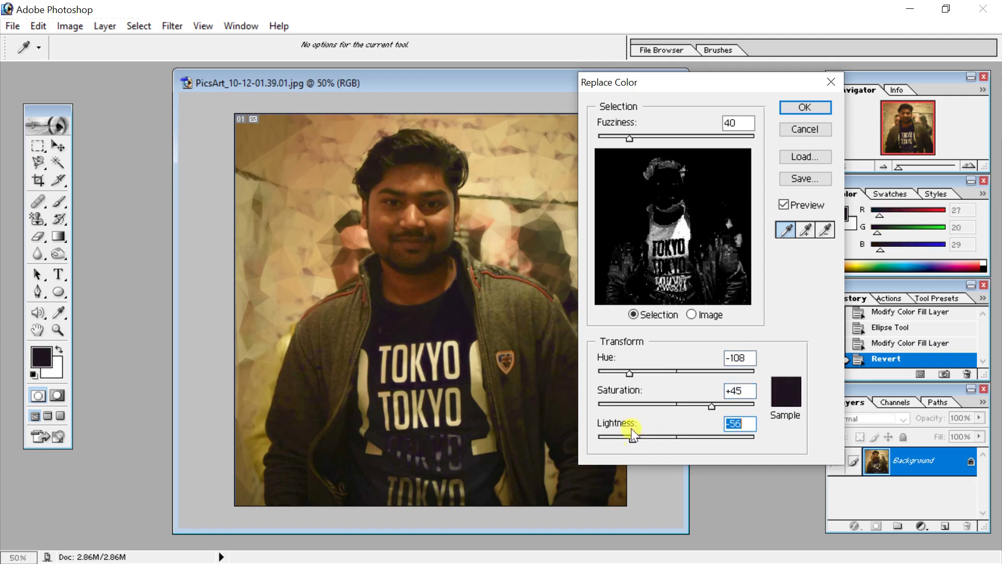
{"action": "left_click_drag", "start_coordinate": [631, 374], "coordinate": [676, 373]}
{"action": "left_click_drag", "start_coordinate": [710, 404], "coordinate": [675, 405]}
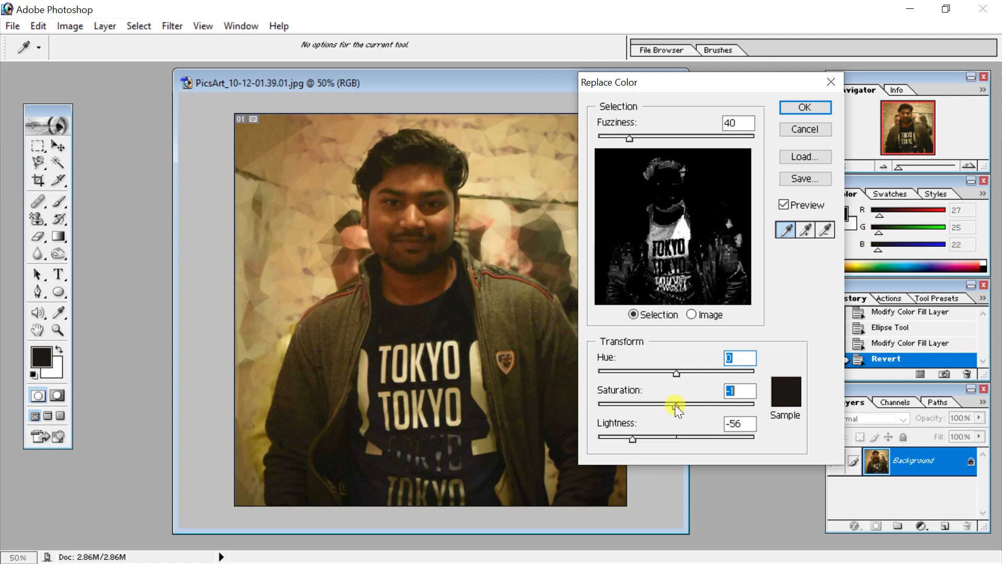
{"action": "left_click_drag", "start_coordinate": [631, 437], "coordinate": [676, 436]}
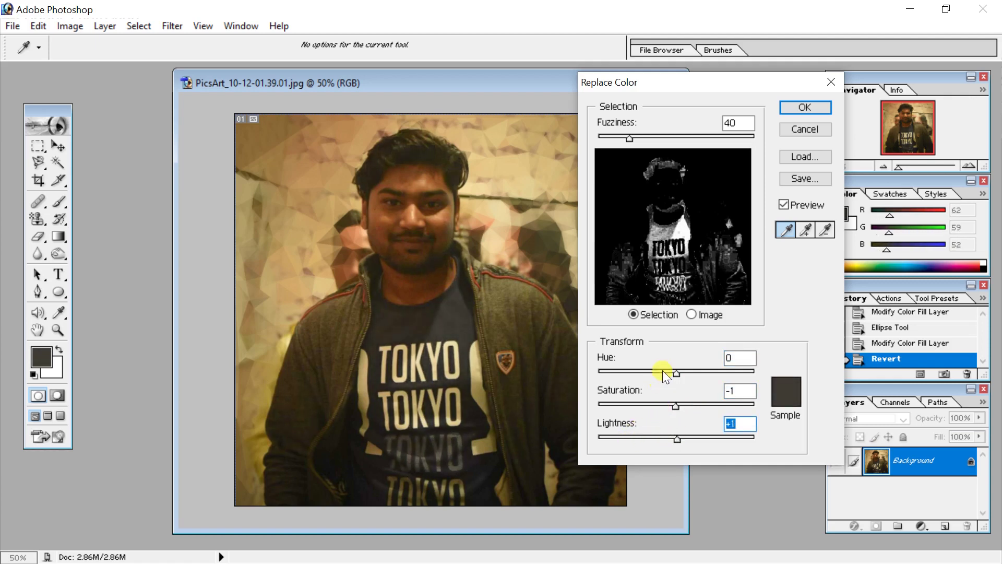
- Preview the full image, resample the T-shirt, and set Lightness -54, Saturation +29, Hue -25
{"action": "left_click", "coordinate": [692, 317]}
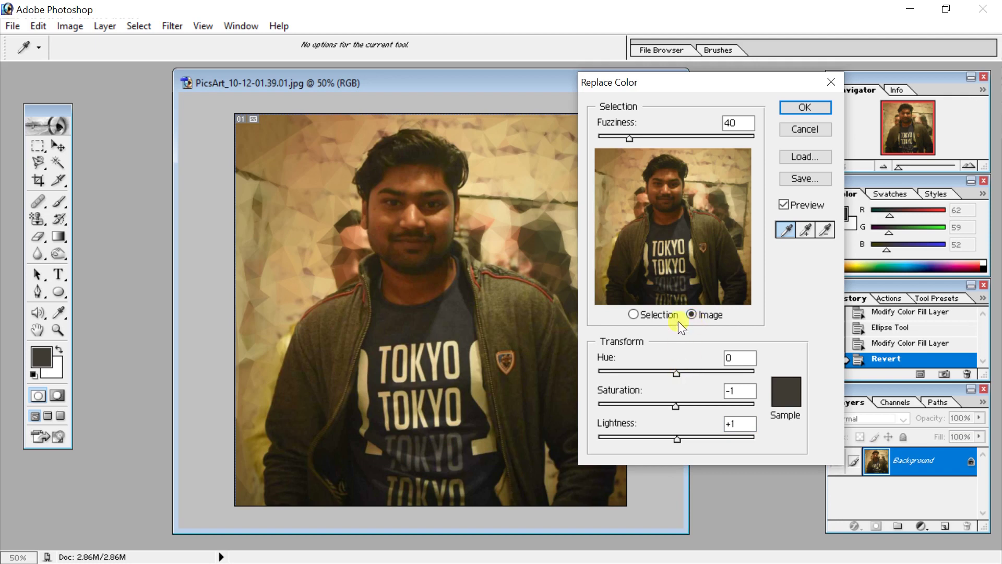
{"action": "left_click", "coordinate": [686, 224]}
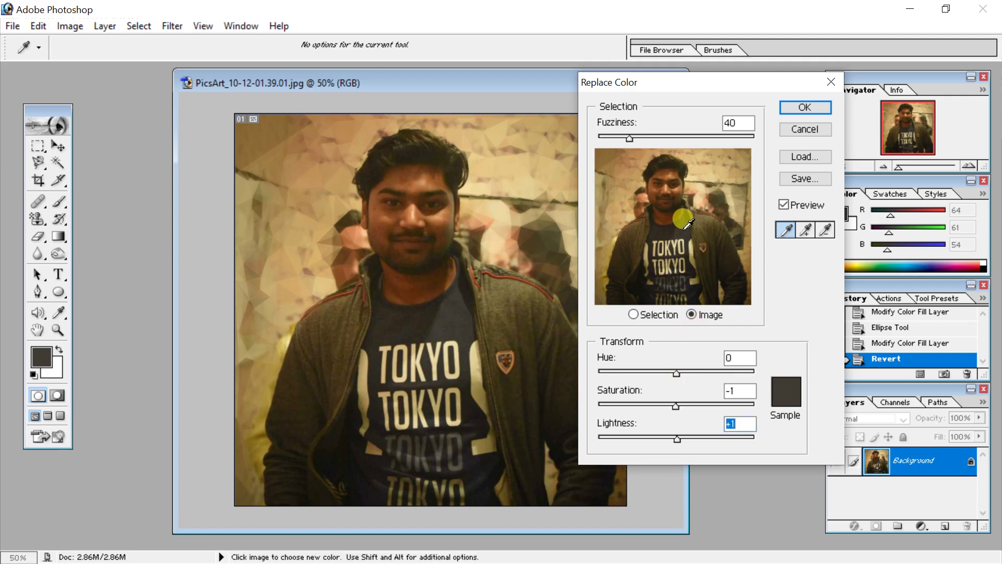
{"action": "left_click_drag", "start_coordinate": [678, 438], "coordinate": [633, 437]}
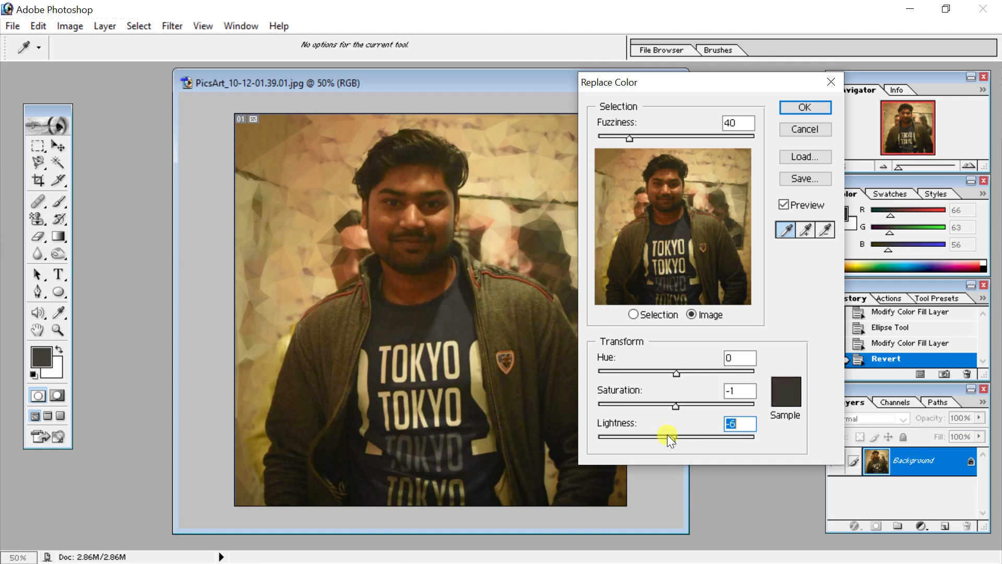
{"action": "left_click_drag", "start_coordinate": [677, 406], "coordinate": [700, 405]}
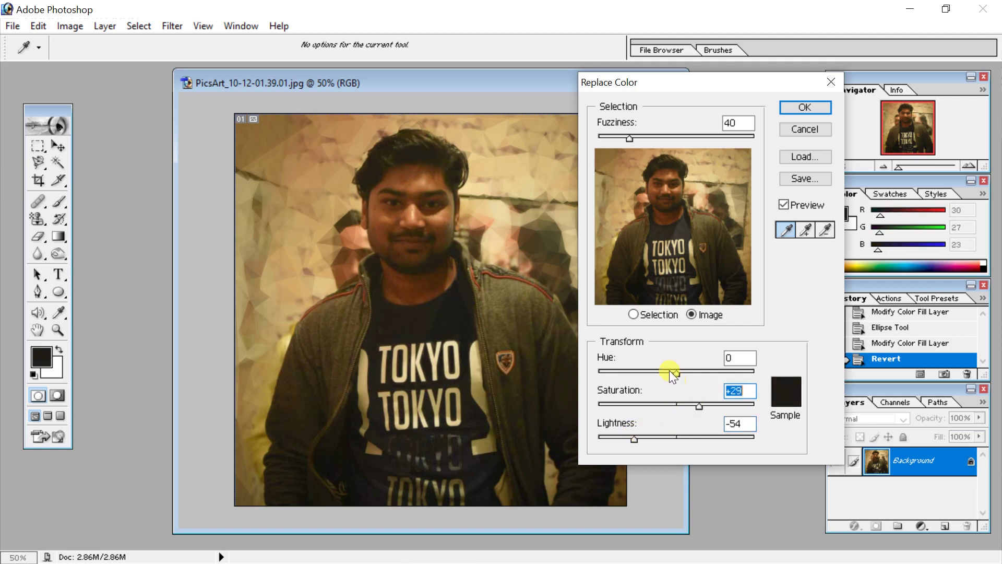
{"action": "left_click_drag", "start_coordinate": [677, 370], "coordinate": [665, 369]}
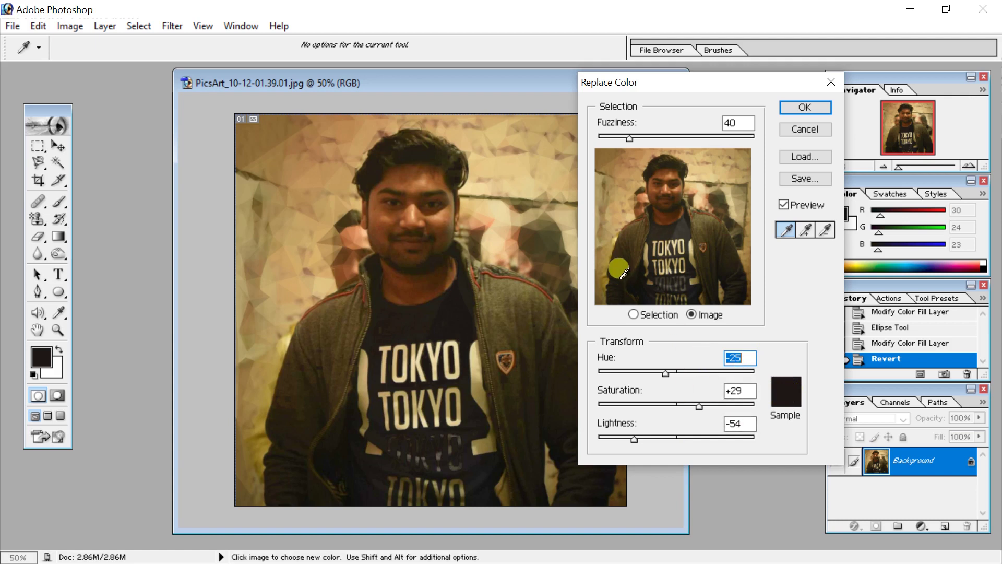
{"action": "left_click", "coordinate": [805, 129]}
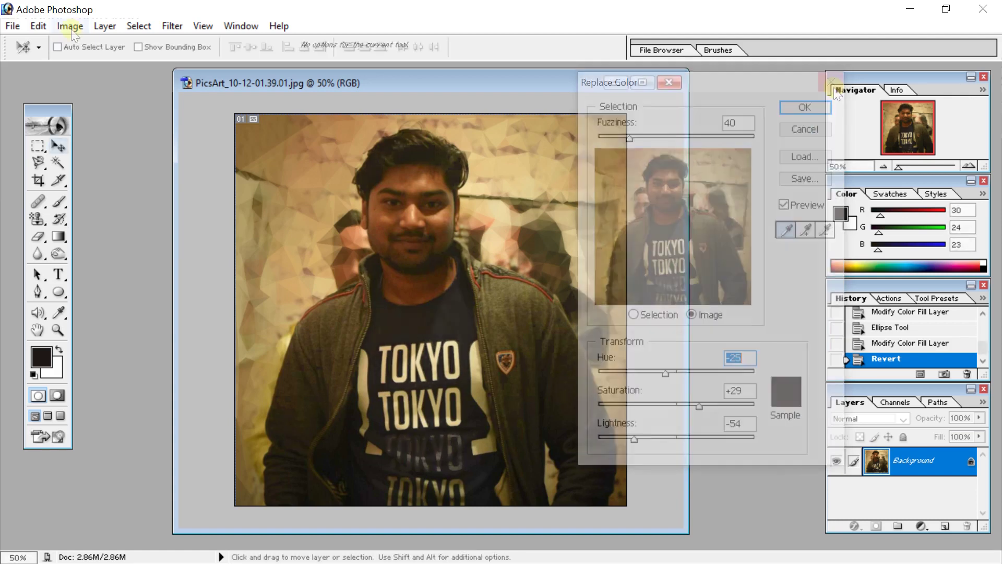
{"action": "left_click", "coordinate": [70, 26]}
{"action": "mouse_move", "coordinate": [105, 67]}
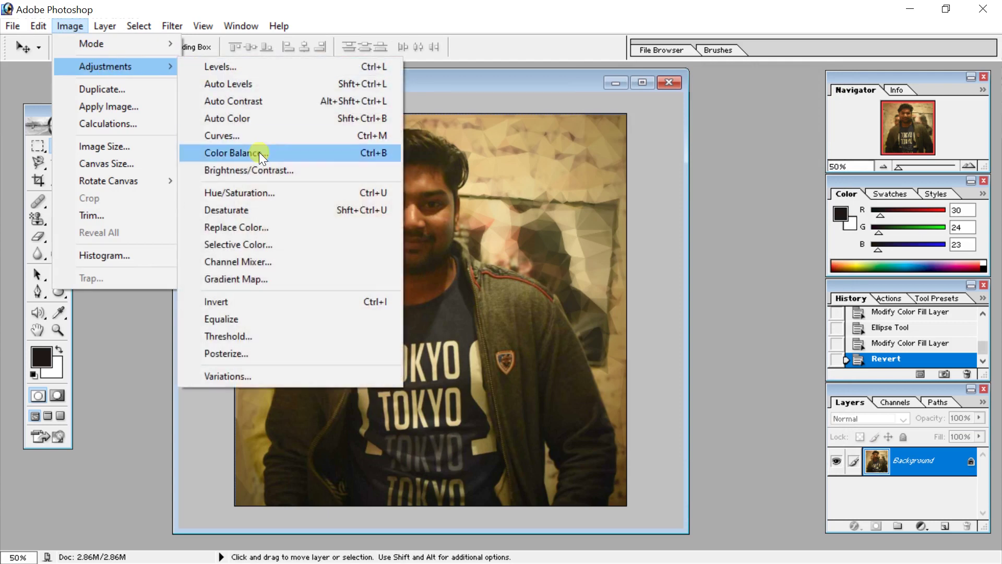
{"action": "left_click", "coordinate": [271, 248]}
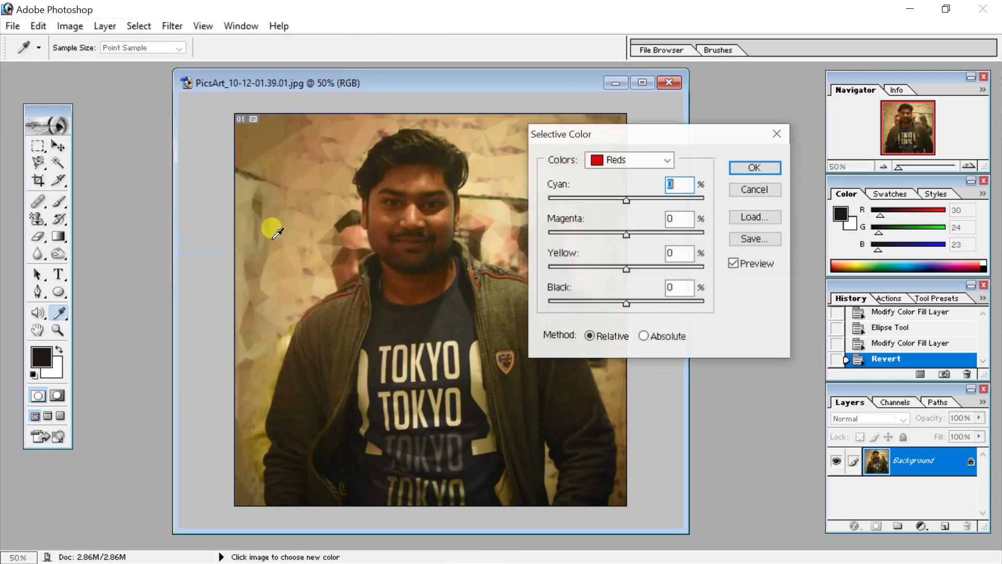
{"action": "left_click", "coordinate": [666, 159]}
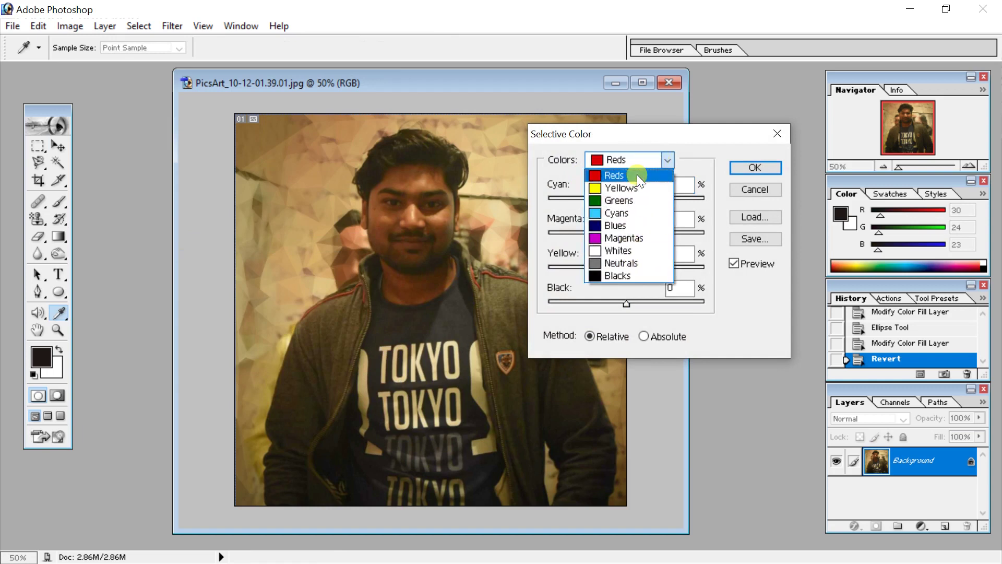
{"action": "left_click", "coordinate": [631, 188]}
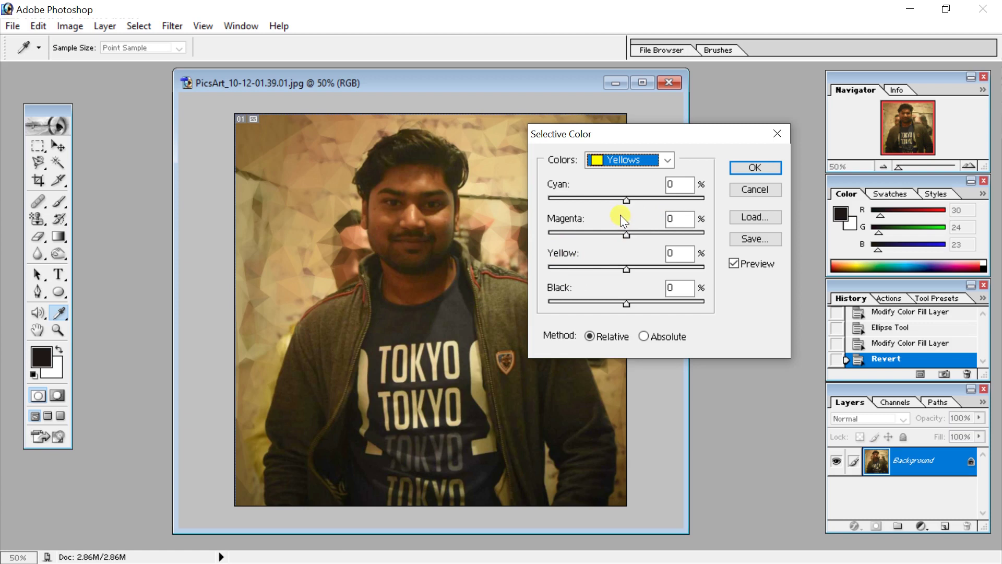
{"action": "left_click", "coordinate": [777, 134]}
{"action": "key", "text": "v"}
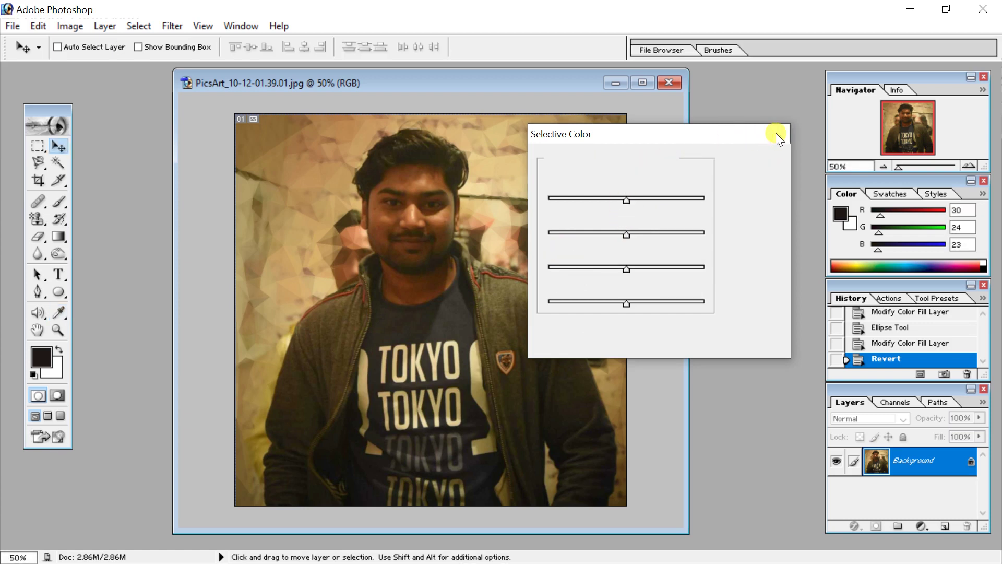
{"action": "left_click", "coordinate": [76, 25]}
{"action": "mouse_move", "coordinate": [105, 67]}
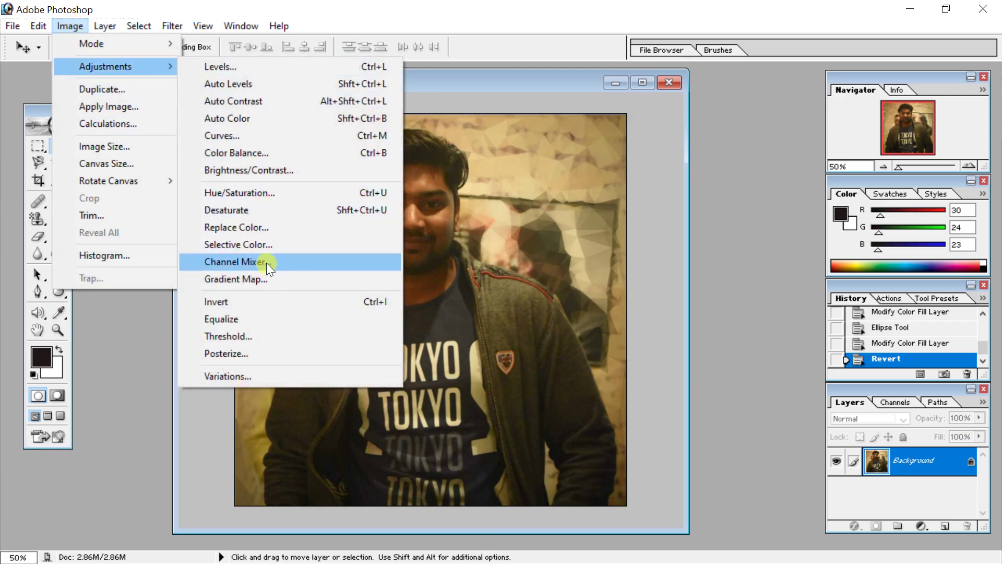
{"action": "left_click", "coordinate": [308, 261]}
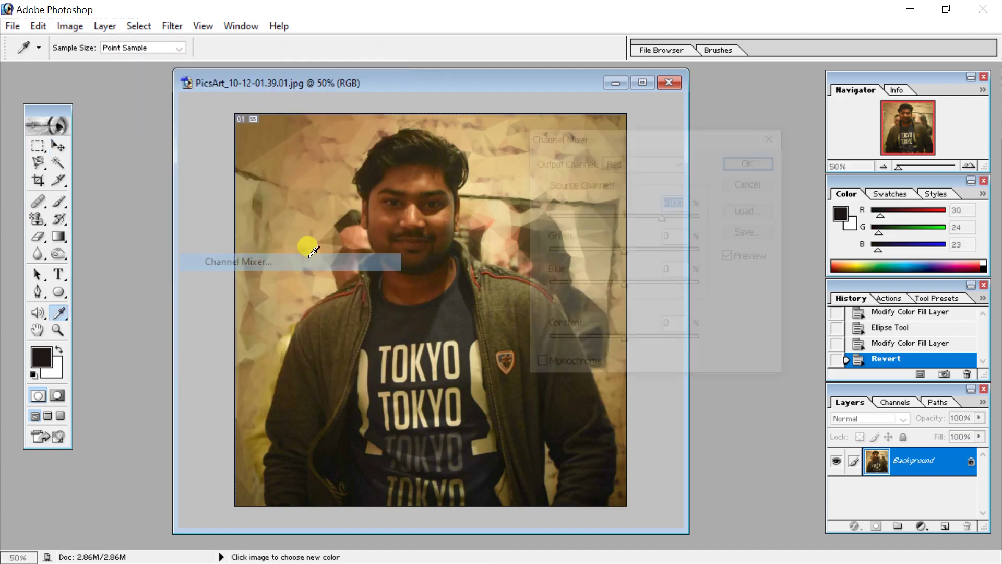
{"action": "left_click_drag", "start_coordinate": [636, 140], "coordinate": [679, 124]}
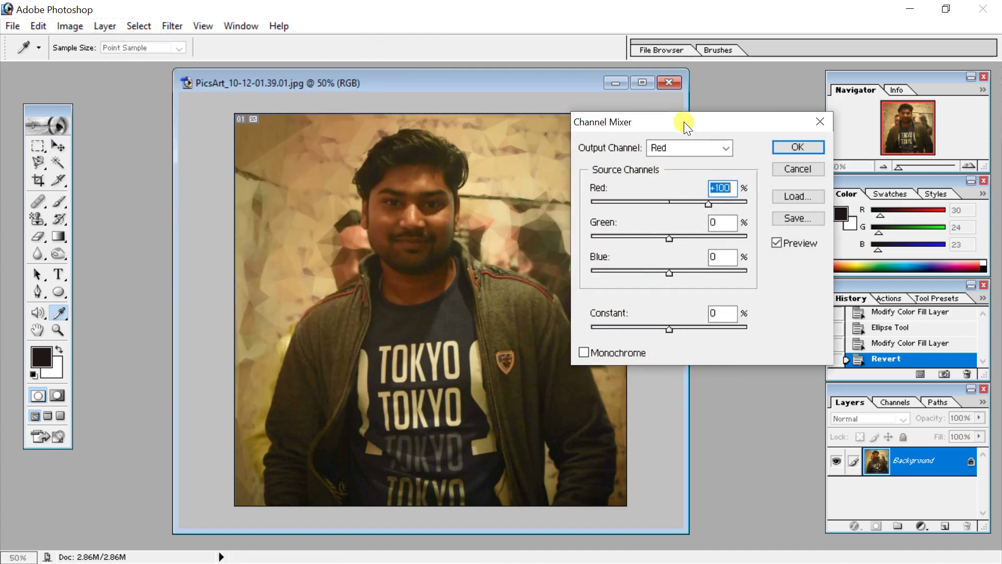
{"action": "left_click", "coordinate": [726, 147]}
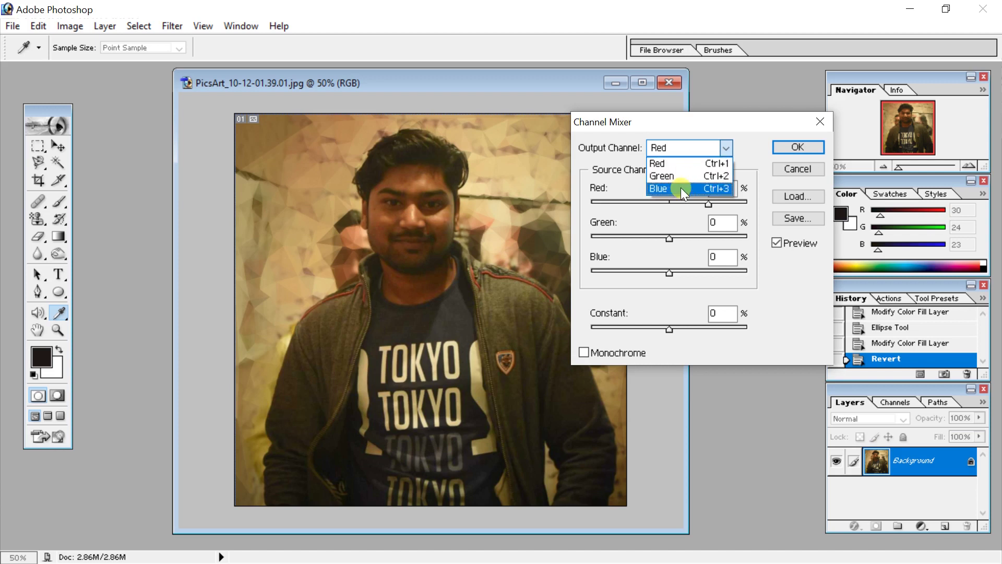
{"action": "left_click", "coordinate": [678, 179]}
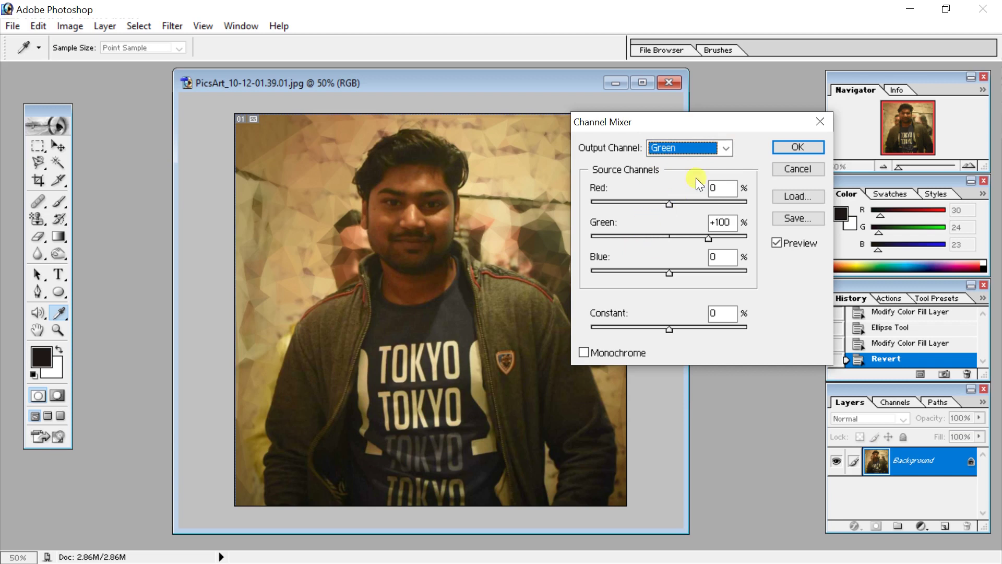
{"action": "mouse_move", "coordinate": [671, 204]}
{"action": "left_mouse_down"}
{"action": "mouse_move", "coordinate": [643, 206]}
{"action": "mouse_move", "coordinate": [688, 202]}
{"action": "mouse_move", "coordinate": [669, 203]}
{"action": "left_mouse_up"}
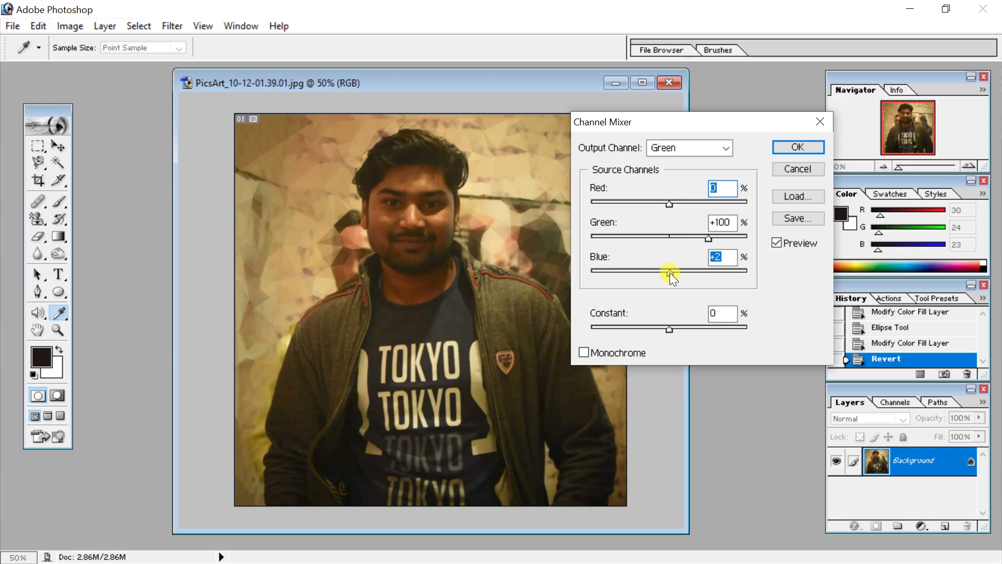
{"action": "left_click_drag", "start_coordinate": [670, 273], "coordinate": [641, 274]}
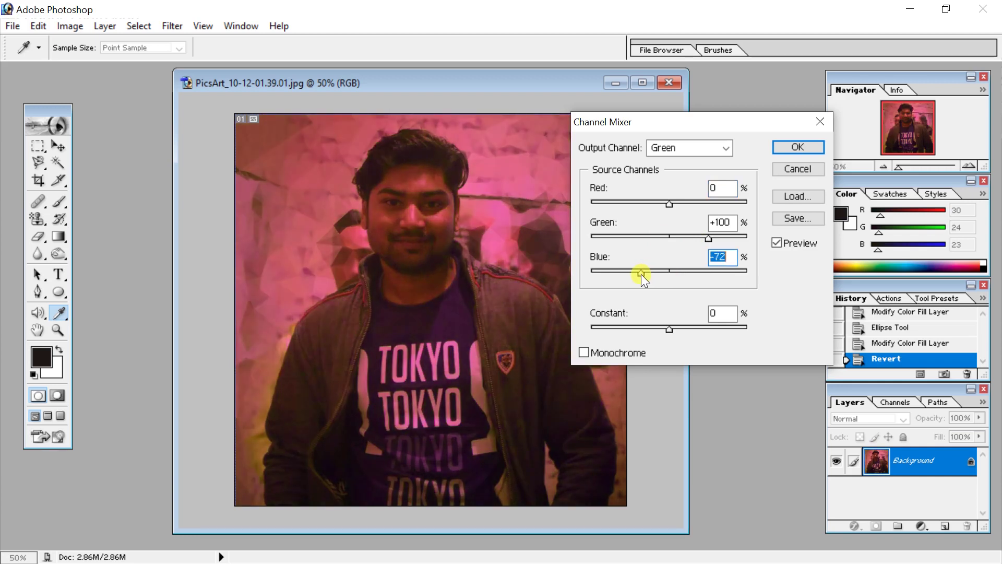
{"action": "left_click_drag", "start_coordinate": [641, 275], "coordinate": [669, 274]}
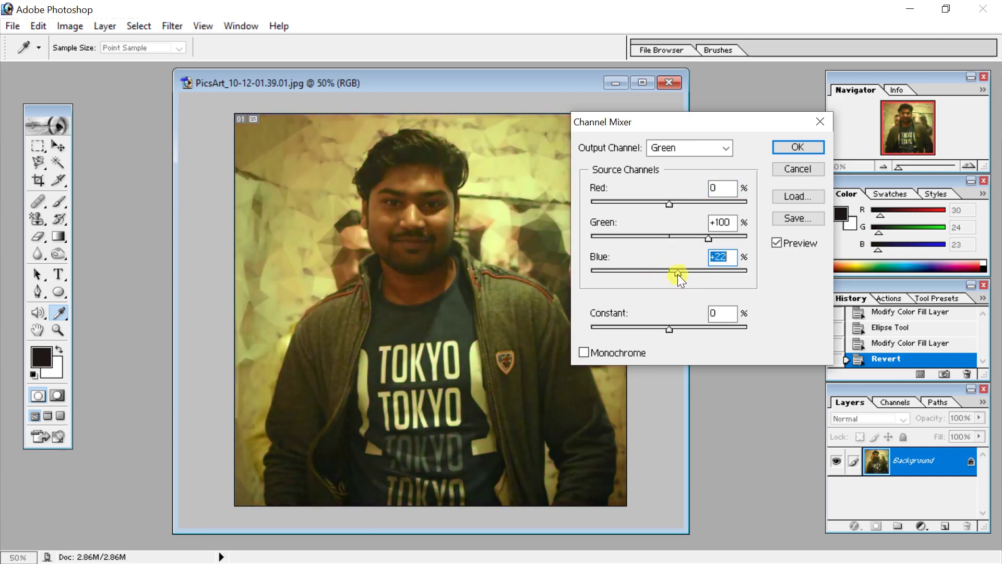
{"action": "left_click", "coordinate": [706, 145]}
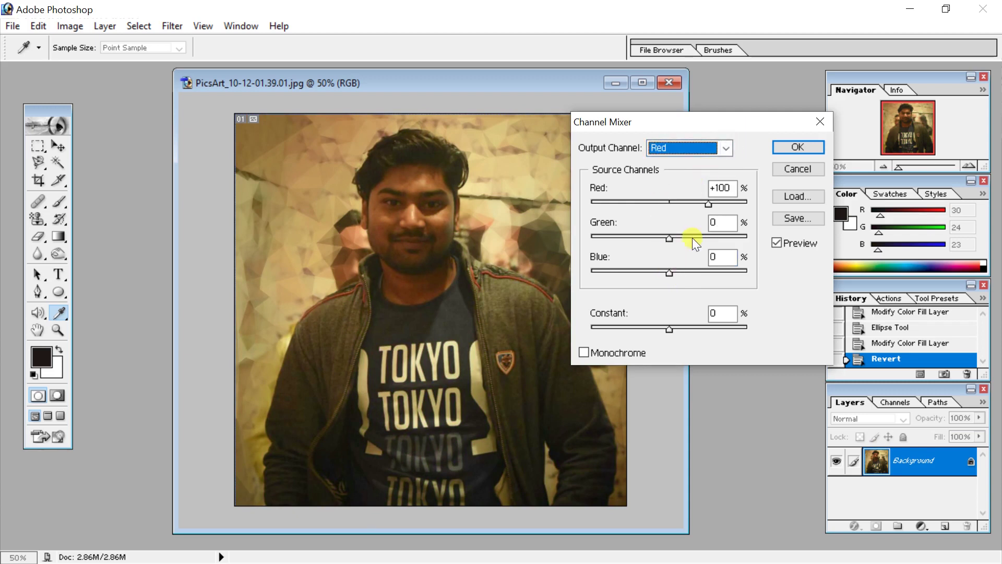
{"action": "left_click", "coordinate": [666, 236]}
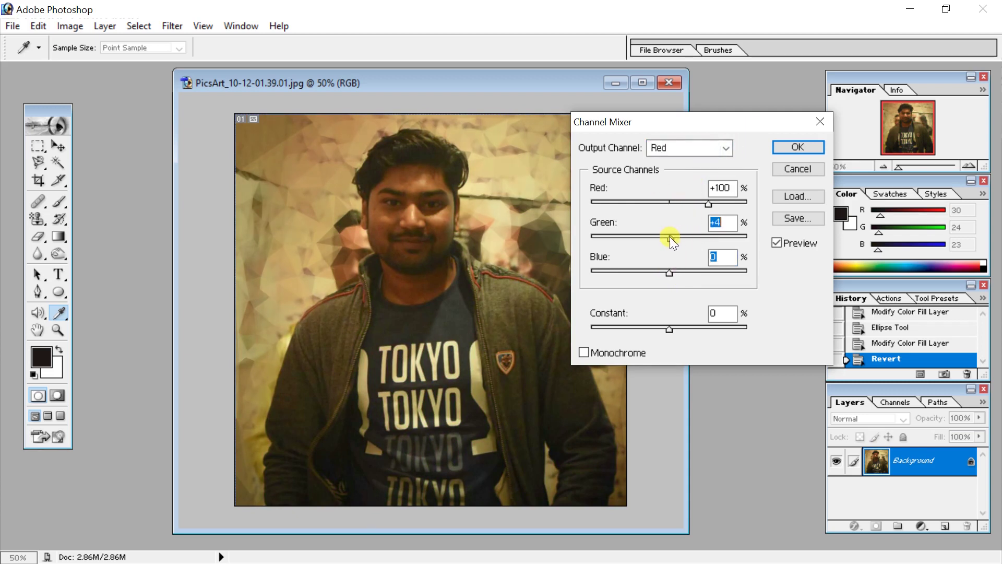
{"action": "left_click_drag", "start_coordinate": [664, 237], "coordinate": [678, 270]}
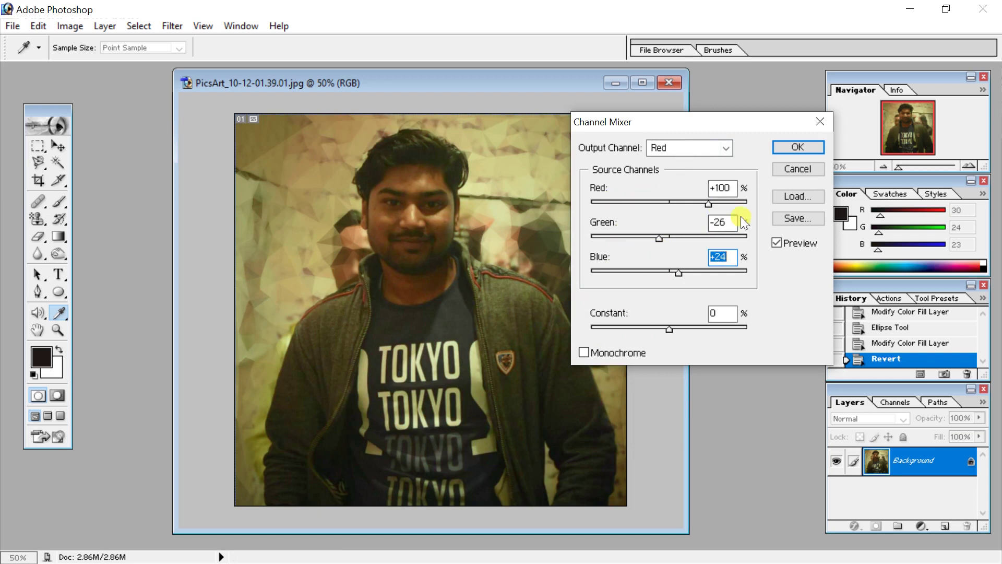
{"action": "left_click", "coordinate": [818, 124]}
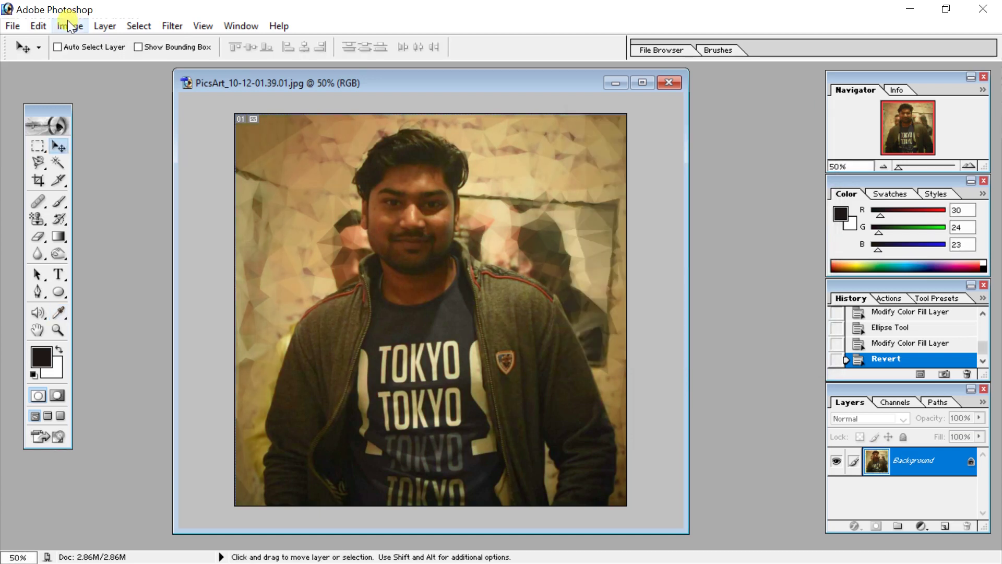
- Preview violet-green-orange and orange-yellow Gradient Map presets, return to black-to-white, and cancel
{"action": "left_click", "coordinate": [70, 25]}
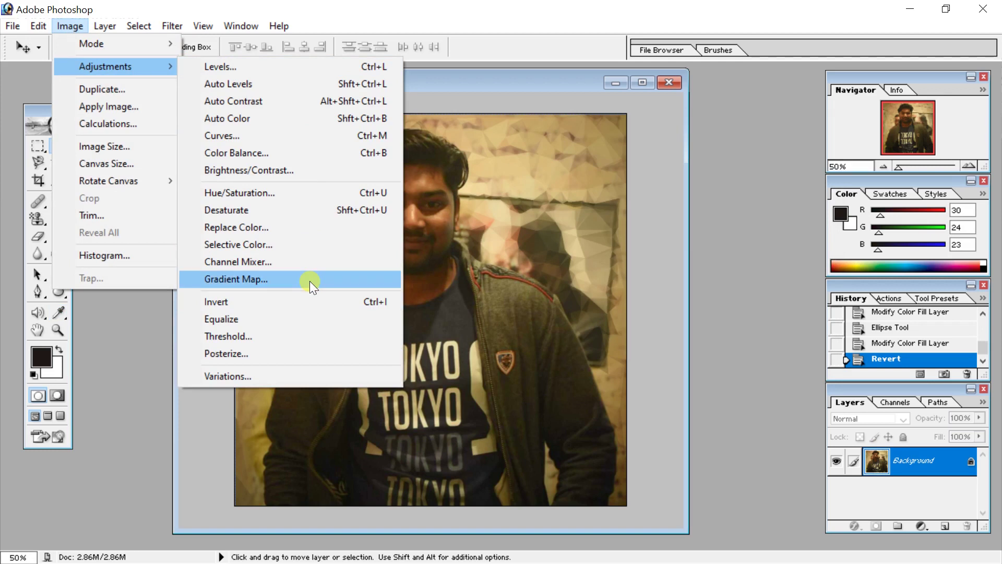
{"action": "left_click", "coordinate": [309, 281]}
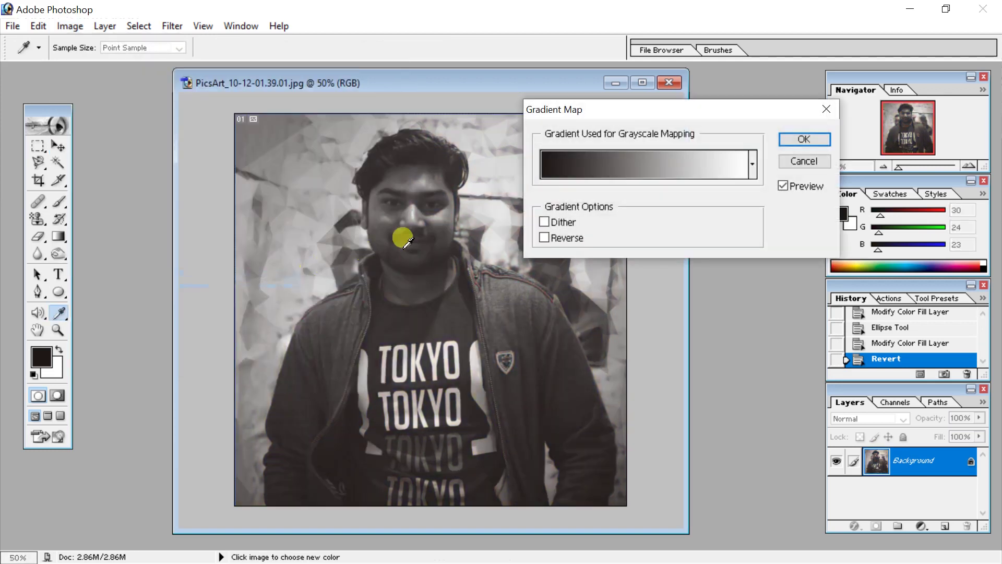
{"action": "left_click", "coordinate": [753, 165]}
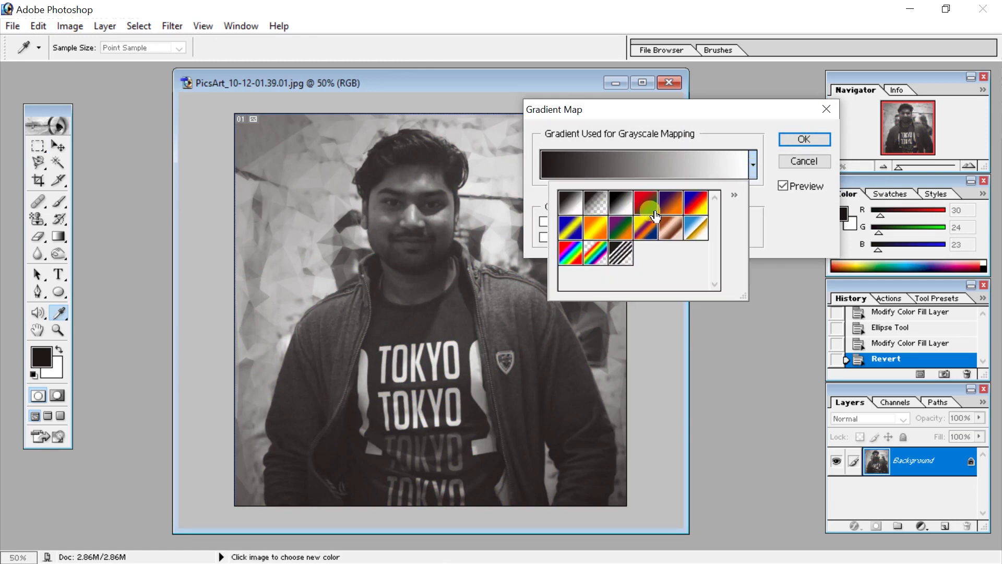
{"action": "left_click", "coordinate": [611, 236]}
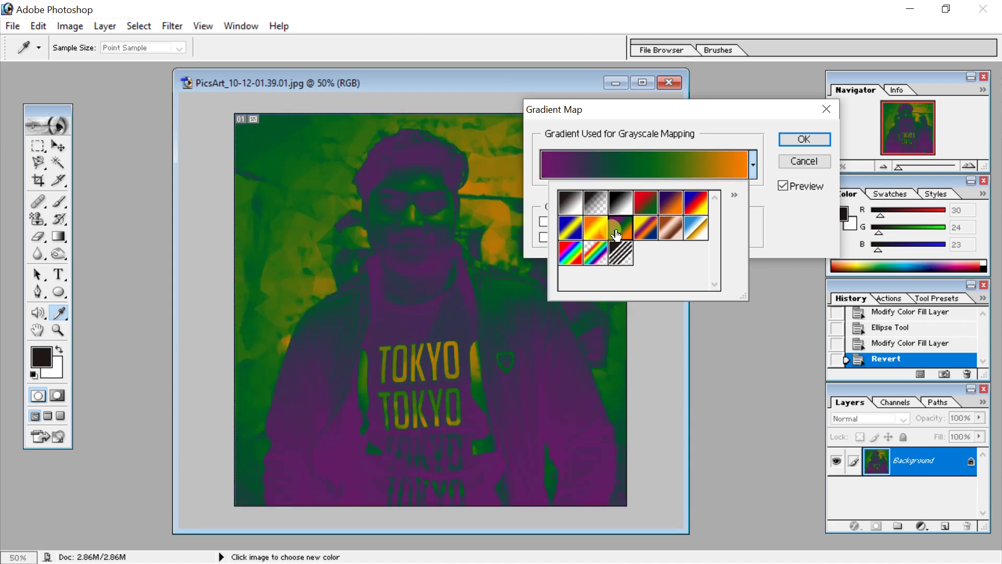
{"action": "left_click", "coordinate": [599, 234]}
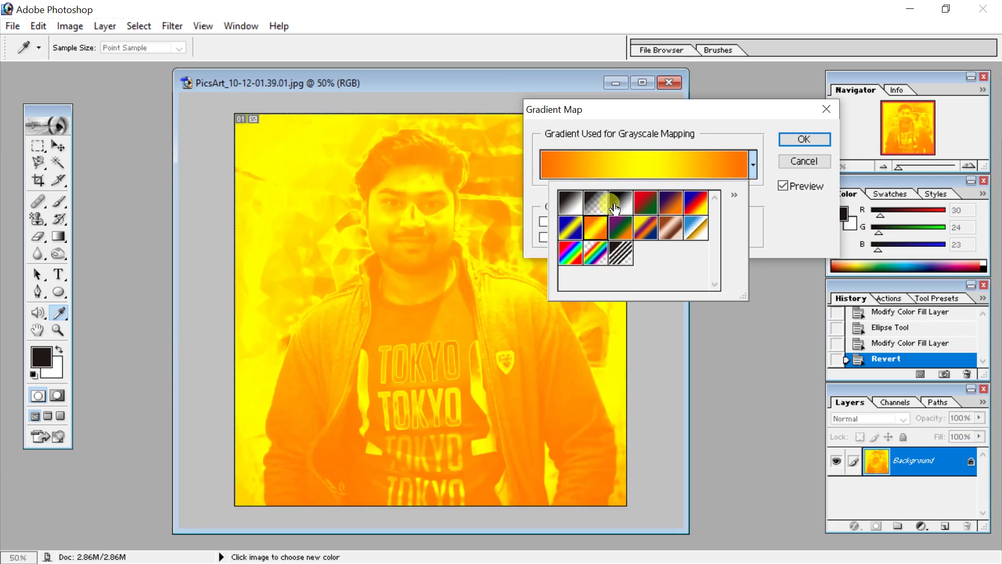
{"action": "left_click", "coordinate": [616, 207]}
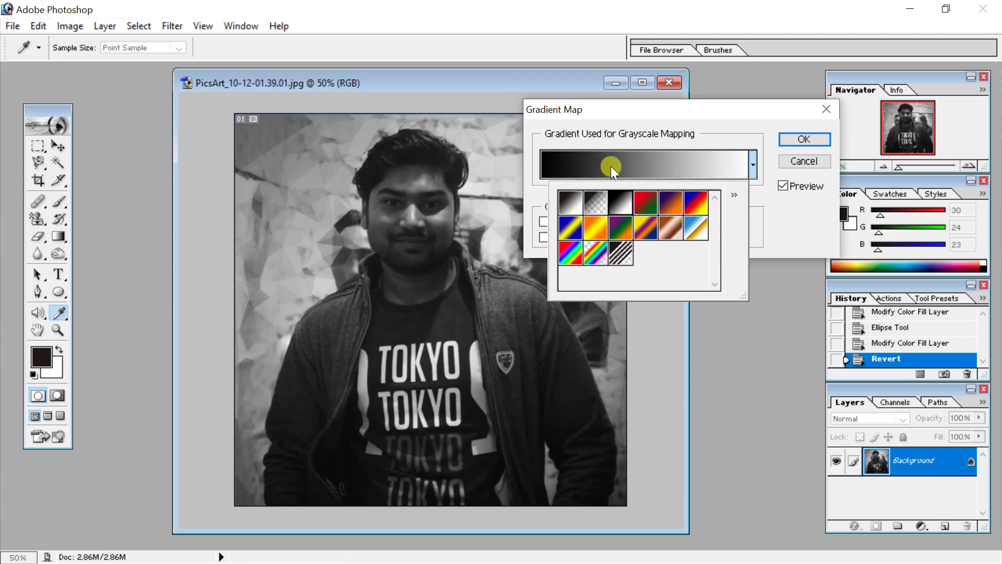
{"action": "left_click", "coordinate": [827, 109]}
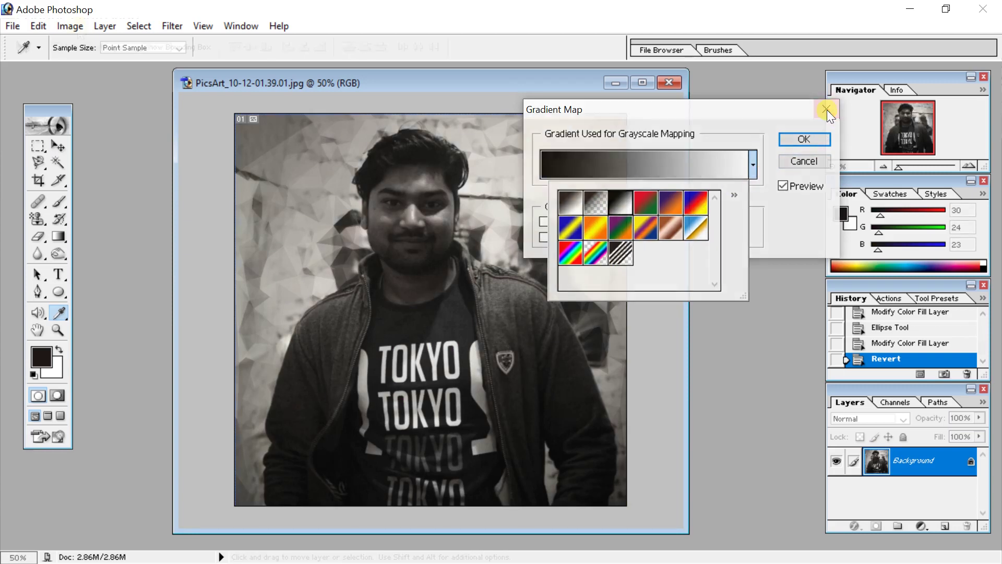
{"action": "left_click", "coordinate": [70, 26]}
{"action": "mouse_move", "coordinate": [105, 67]}
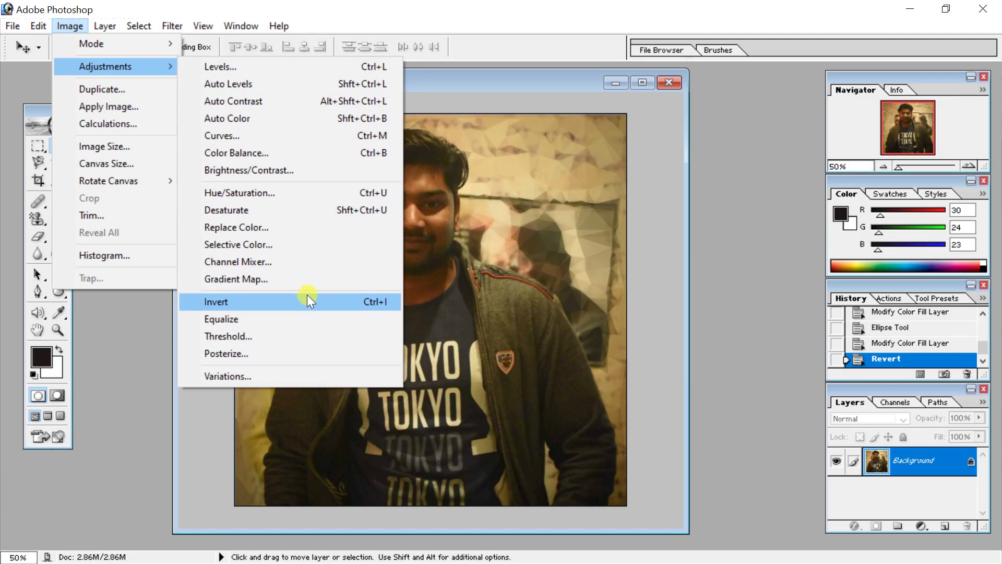
{"action": "left_click", "coordinate": [299, 303]}
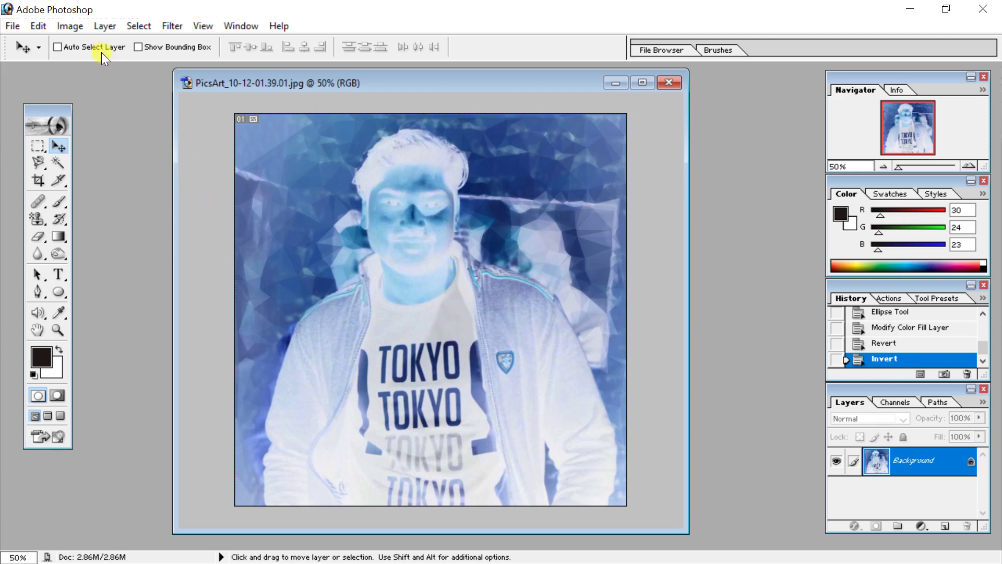
{"action": "left_click", "coordinate": [74, 28]}
{"action": "mouse_move", "coordinate": [105, 67]}
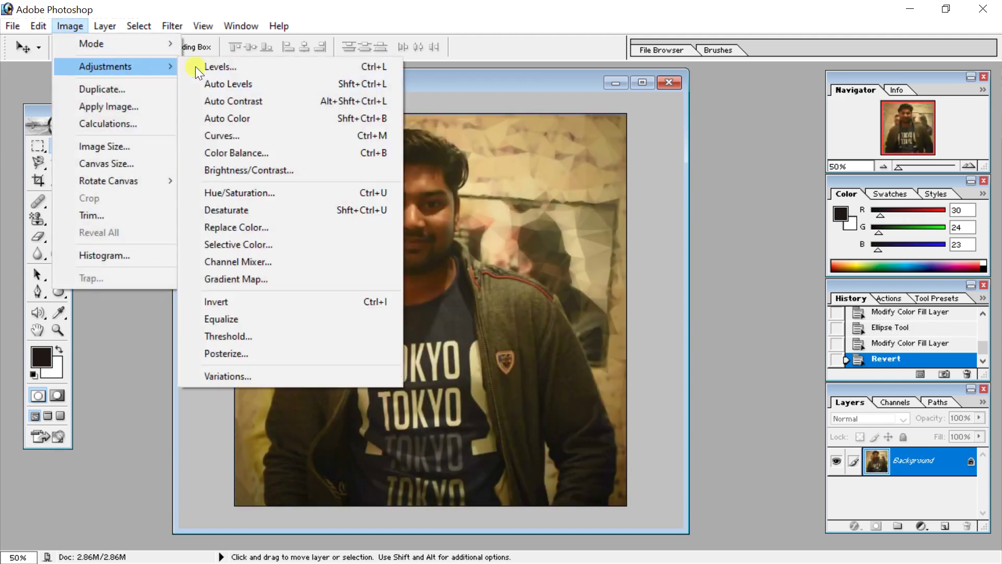
{"action": "left_click", "coordinate": [261, 319]}
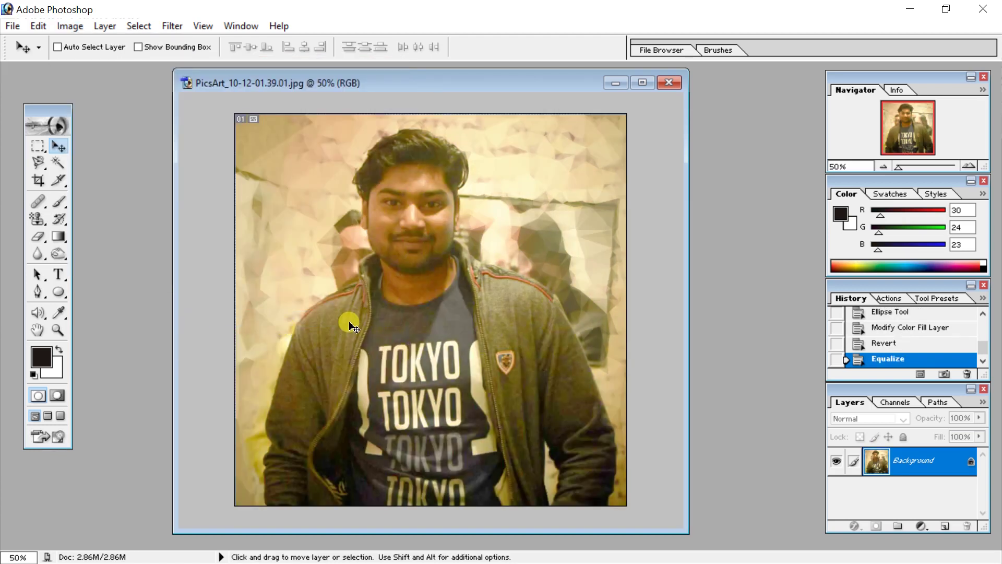
{"action": "key", "text": "ctrl+z"}
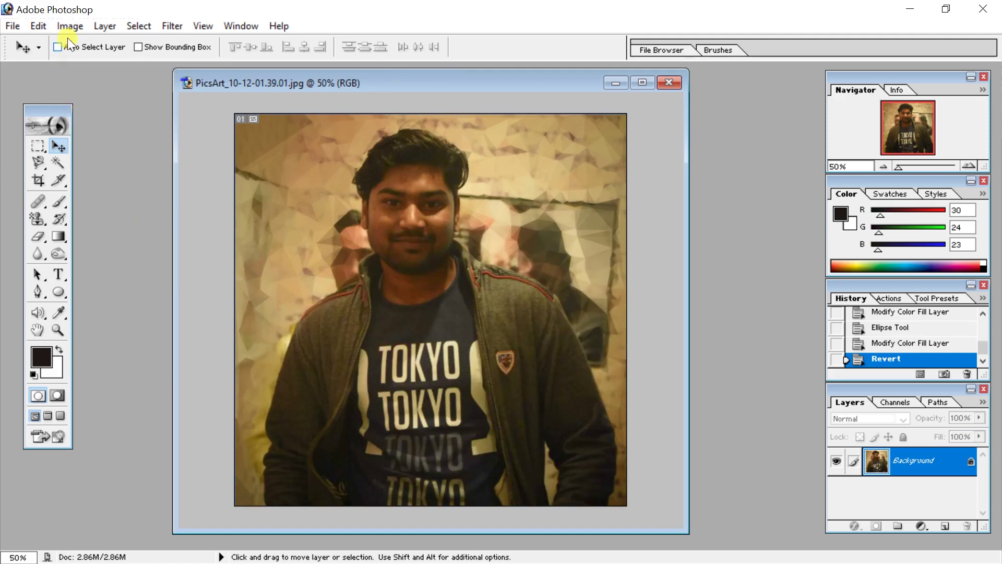
{"action": "left_click", "coordinate": [72, 27]}
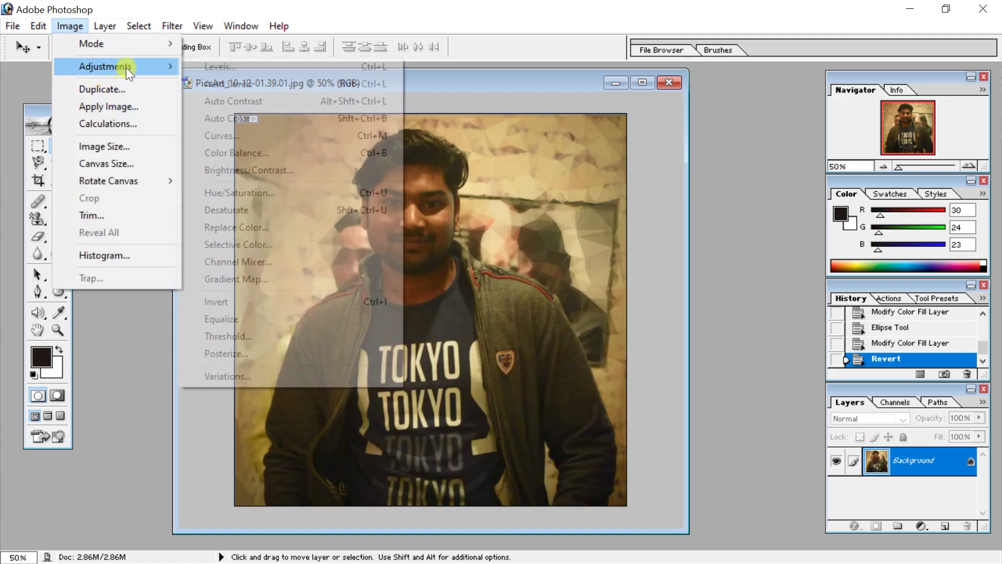
{"action": "mouse_move", "coordinate": [105, 66]}
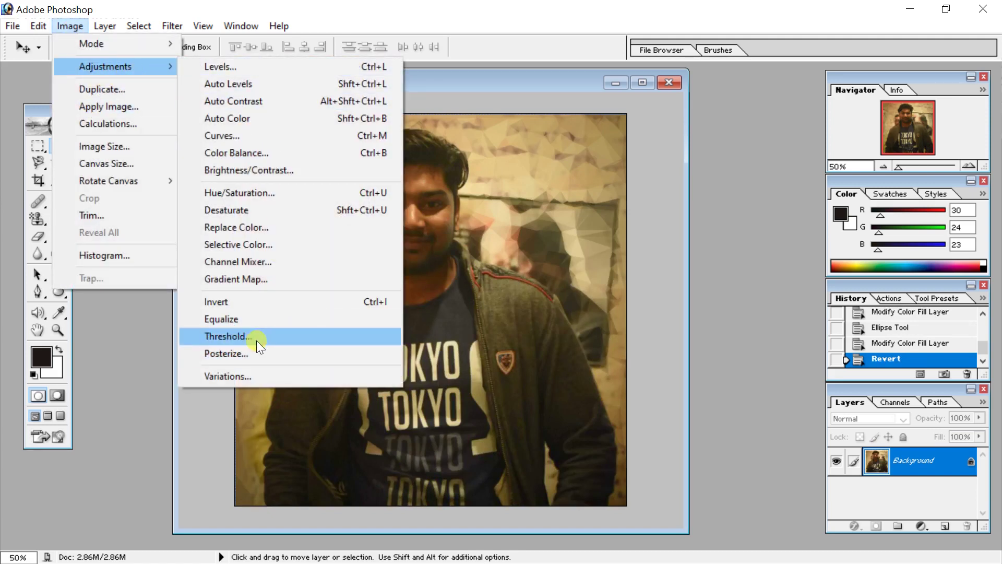
- Open Variations, move it aside, and flip between Shadows, Highlights, Saturation and Midtones
{"action": "left_click", "coordinate": [256, 374]}
{"action": "left_click_drag", "start_coordinate": [522, 36], "coordinate": [666, 31]}
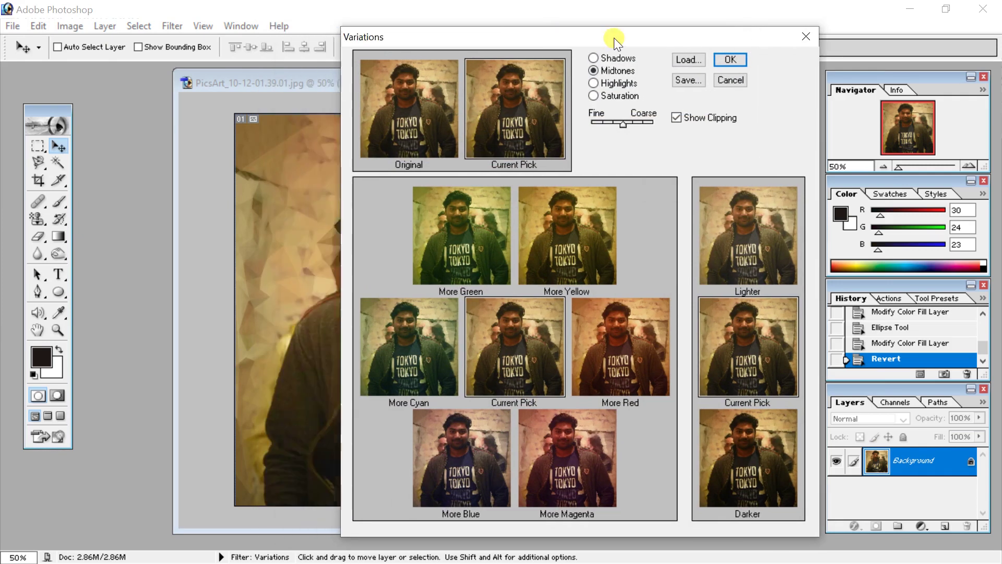
{"action": "left_click", "coordinate": [672, 51]}
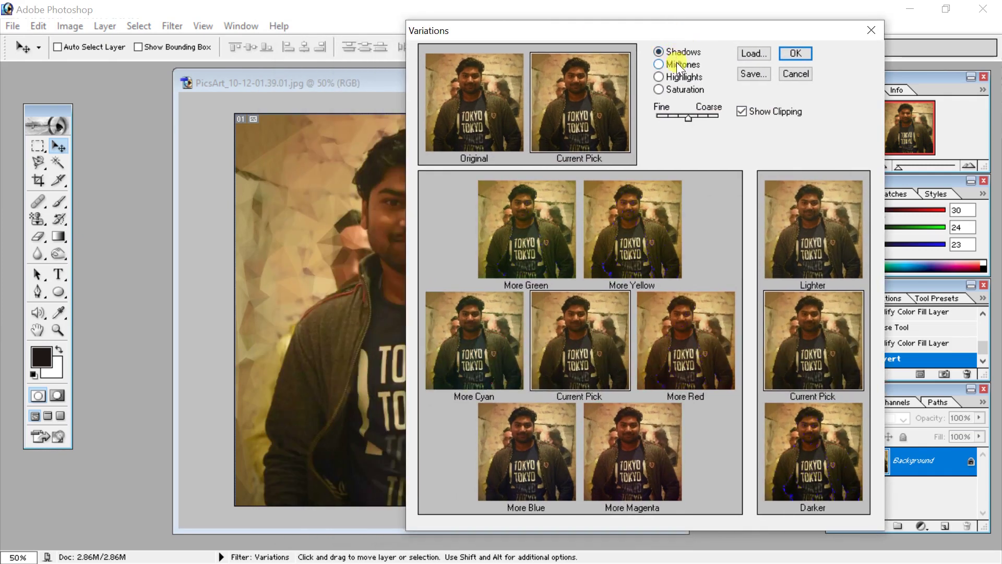
{"action": "left_click", "coordinate": [681, 77]}
{"action": "left_click", "coordinate": [681, 90]}
{"action": "left_click", "coordinate": [676, 75]}
{"action": "left_click", "coordinate": [676, 62]}
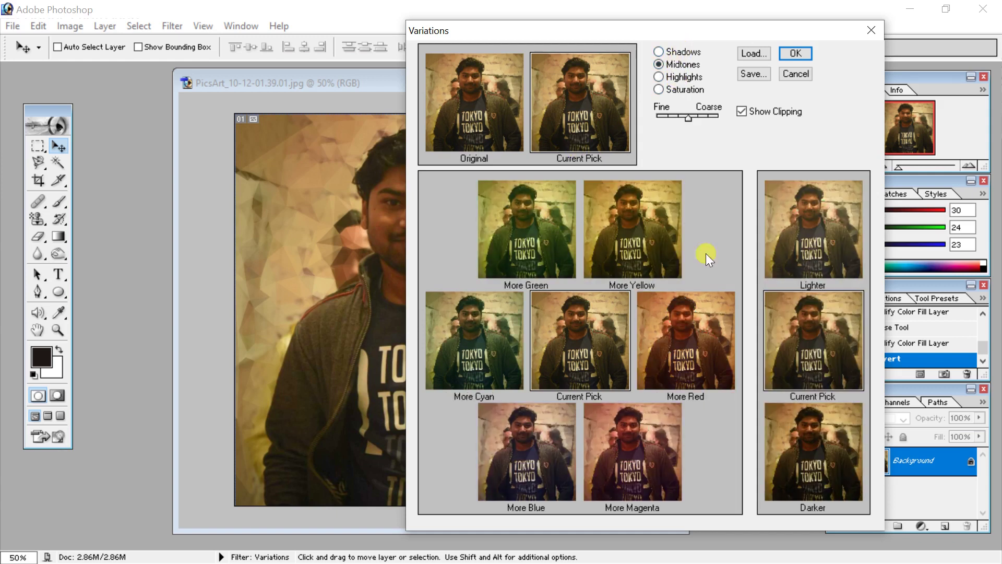
{"action": "left_click_drag", "start_coordinate": [647, 27], "coordinate": [747, 18]}
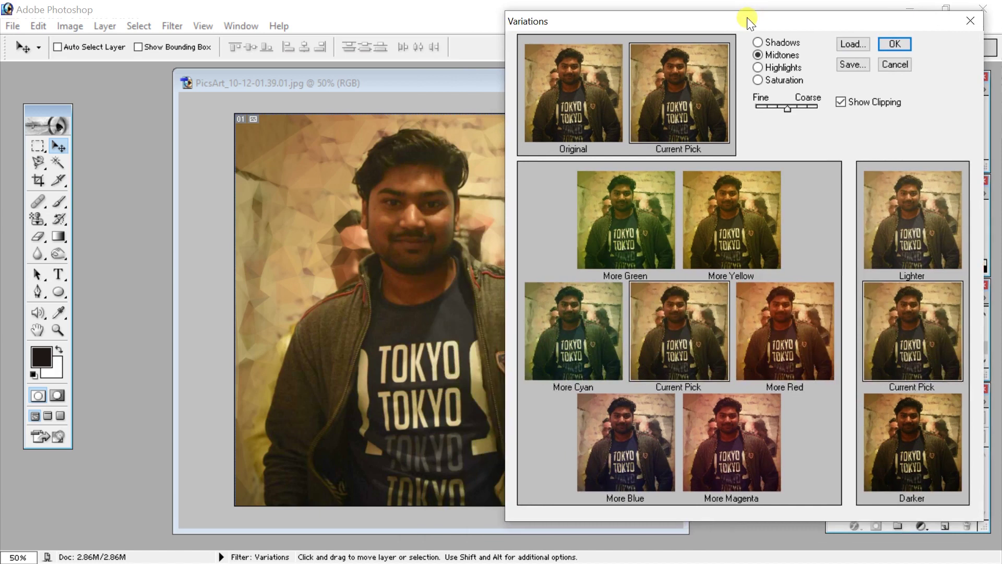
- Add more green, yellow and cyan to the midtones, then cancel Variations
{"action": "left_click", "coordinate": [637, 231]}
{"action": "left_click", "coordinate": [742, 231]}
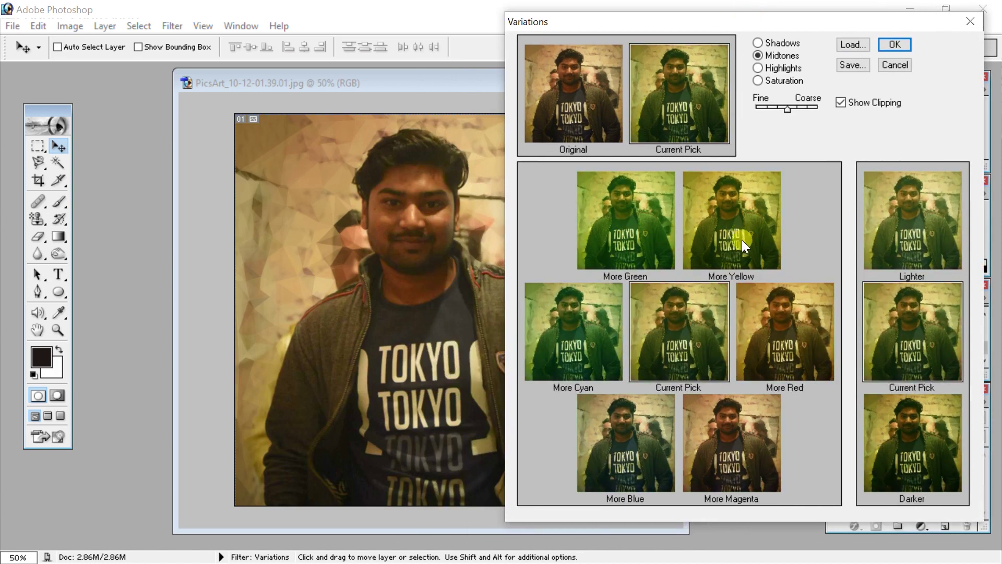
{"action": "left_click", "coordinate": [581, 348]}
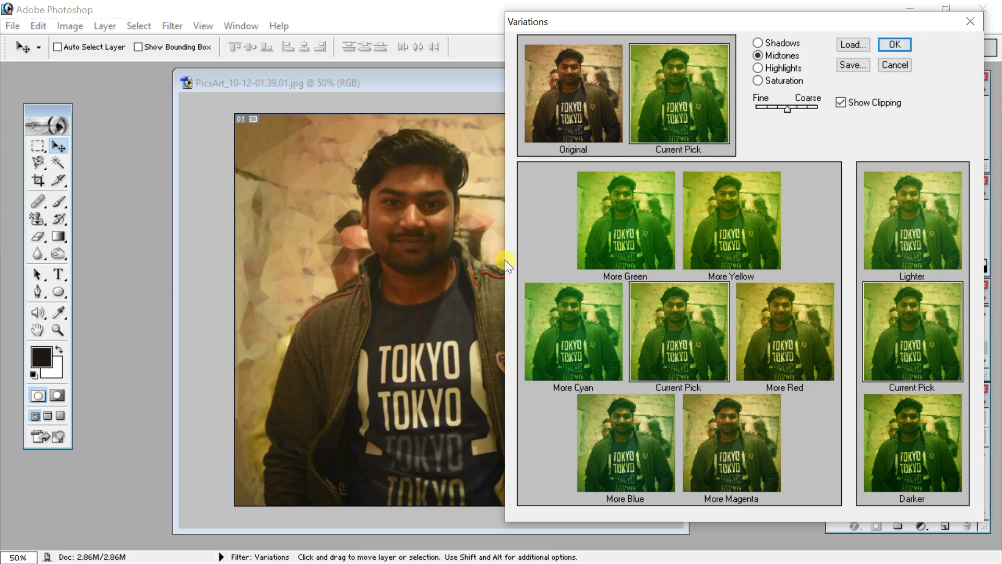
{"action": "left_click", "coordinate": [895, 65]}
- Duplicate the portrait as 'PicsArt_10-12-01.39.01 copy' and move its window to the right
{"action": "left_click", "coordinate": [74, 27]}
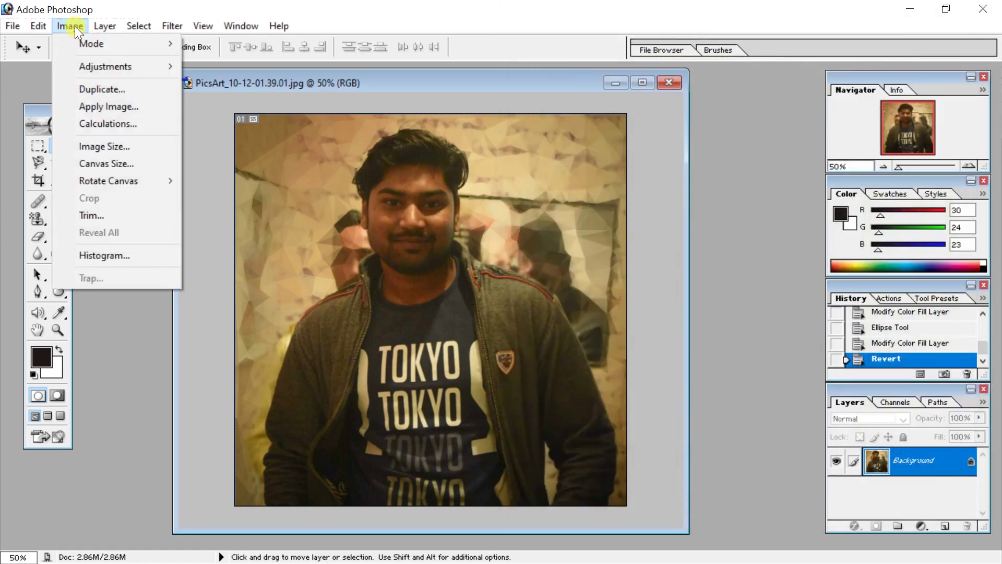
{"action": "left_click", "coordinate": [134, 89]}
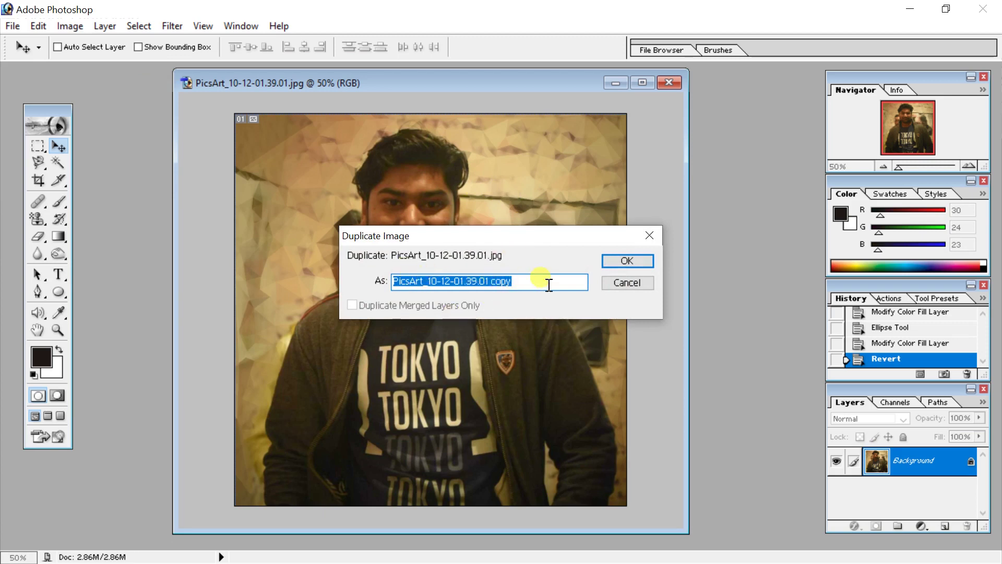
{"action": "left_click", "coordinate": [616, 261]}
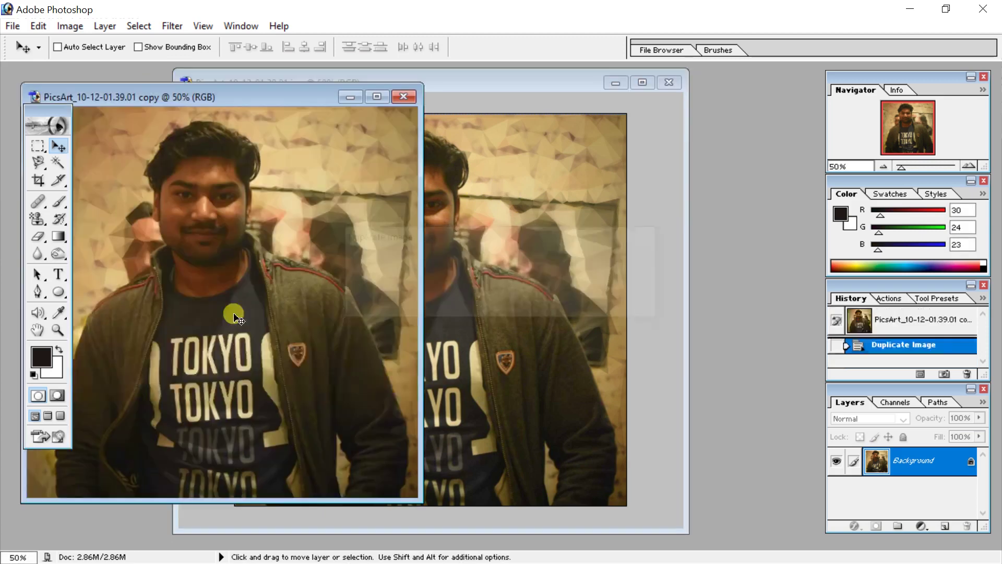
{"action": "left_click_drag", "start_coordinate": [191, 98], "coordinate": [608, 86]}
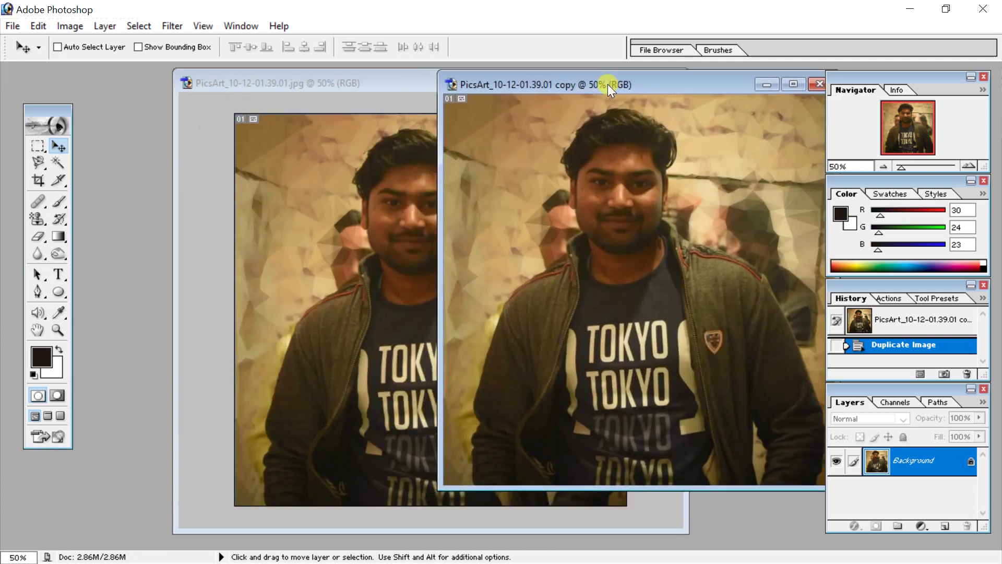
- Make a second duplicate, 'copy 2', and move its window to the right
{"action": "left_click", "coordinate": [81, 30]}
{"action": "left_click", "coordinate": [105, 89]}
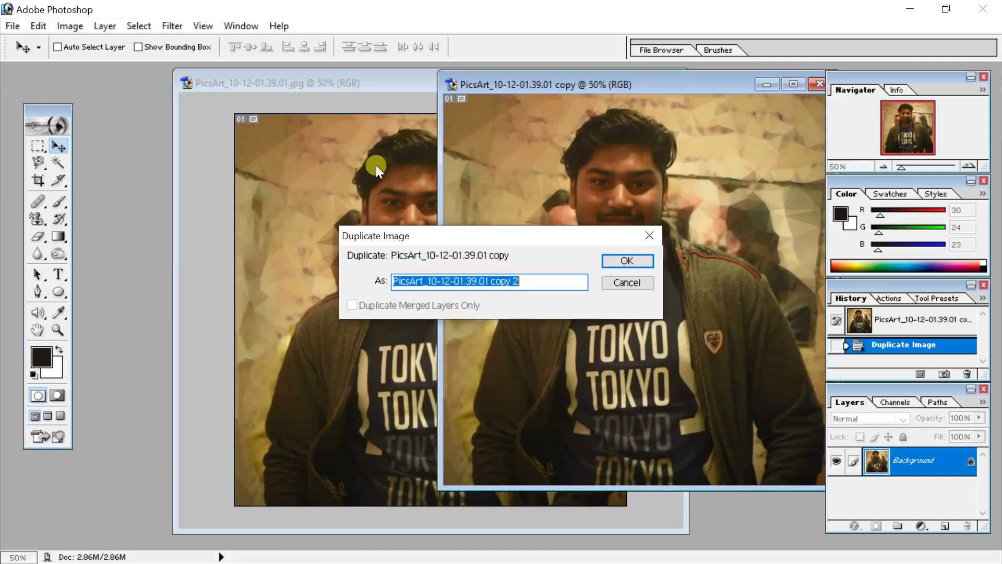
{"action": "left_click", "coordinate": [634, 261]}
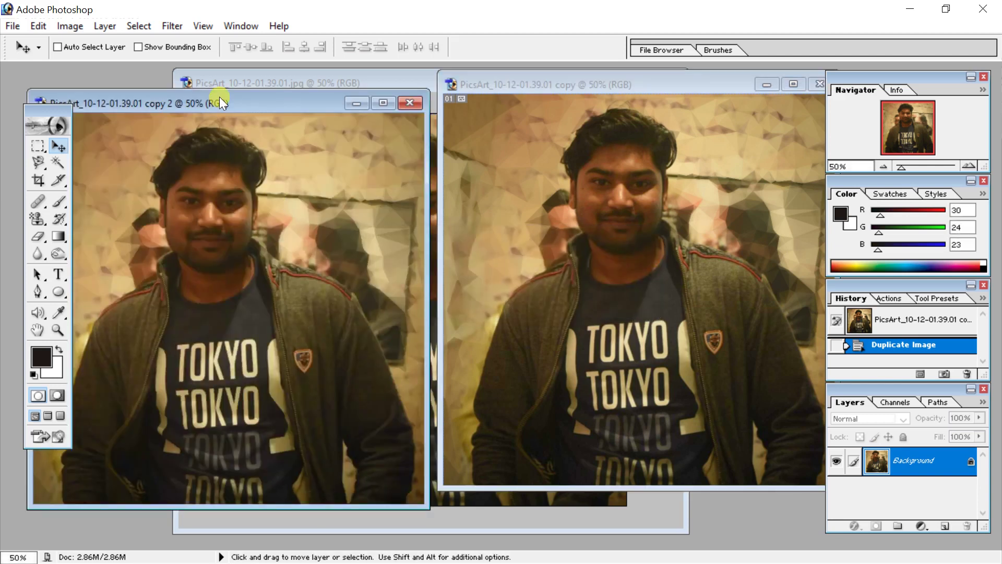
{"action": "left_click_drag", "start_coordinate": [219, 97], "coordinate": [688, 109]}
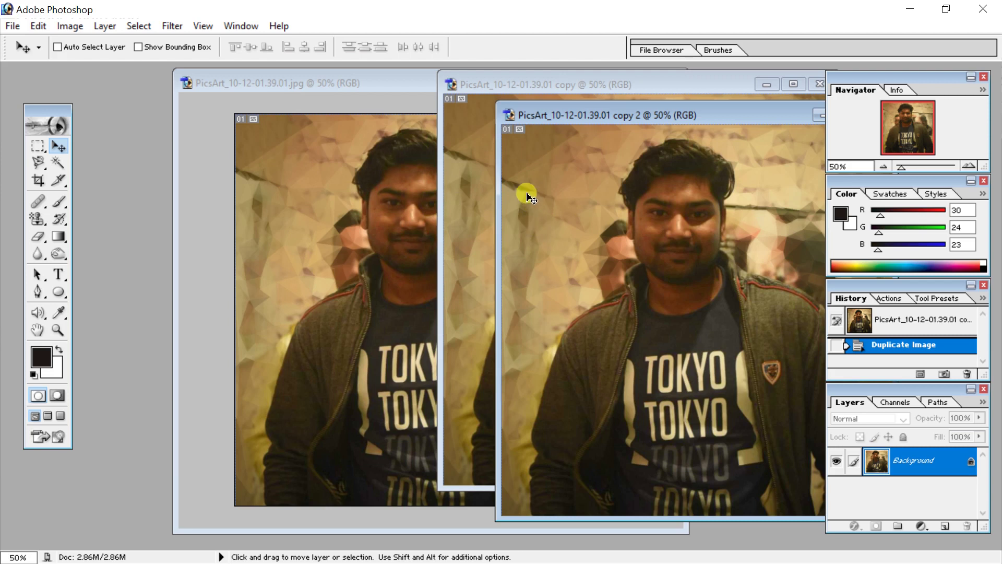
{"action": "left_click", "coordinate": [63, 27]}
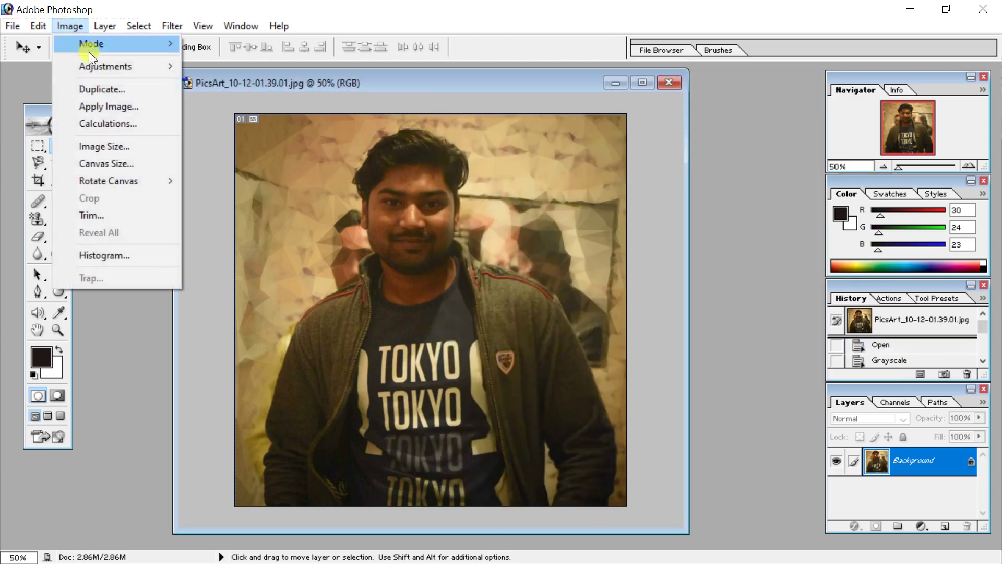
- In Apply Image, use the portrait's Background layer and RGB channel as the source
{"action": "left_click", "coordinate": [146, 106]}
{"action": "left_click_drag", "start_coordinate": [420, 173], "coordinate": [597, 127]}
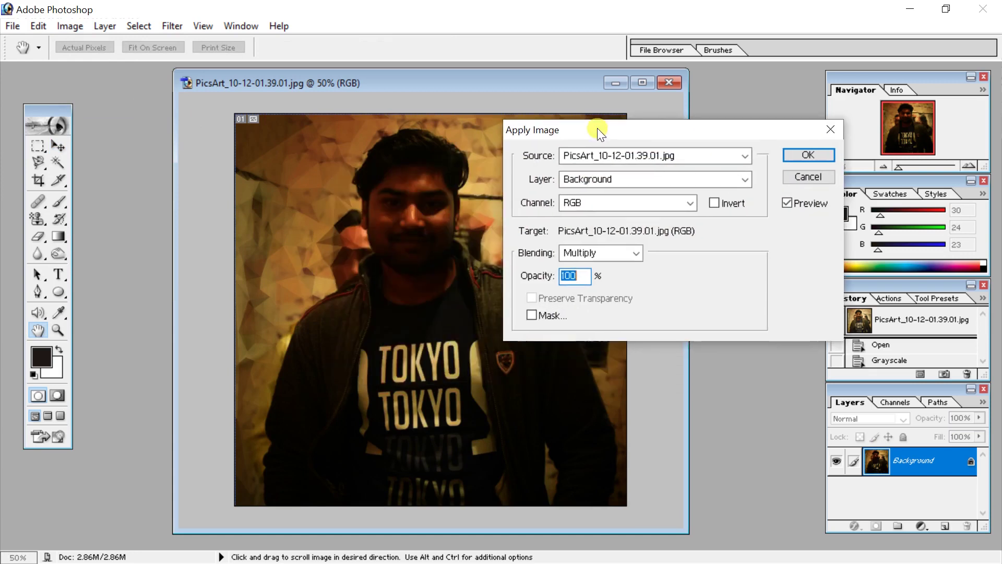
{"action": "left_click", "coordinate": [747, 149]}
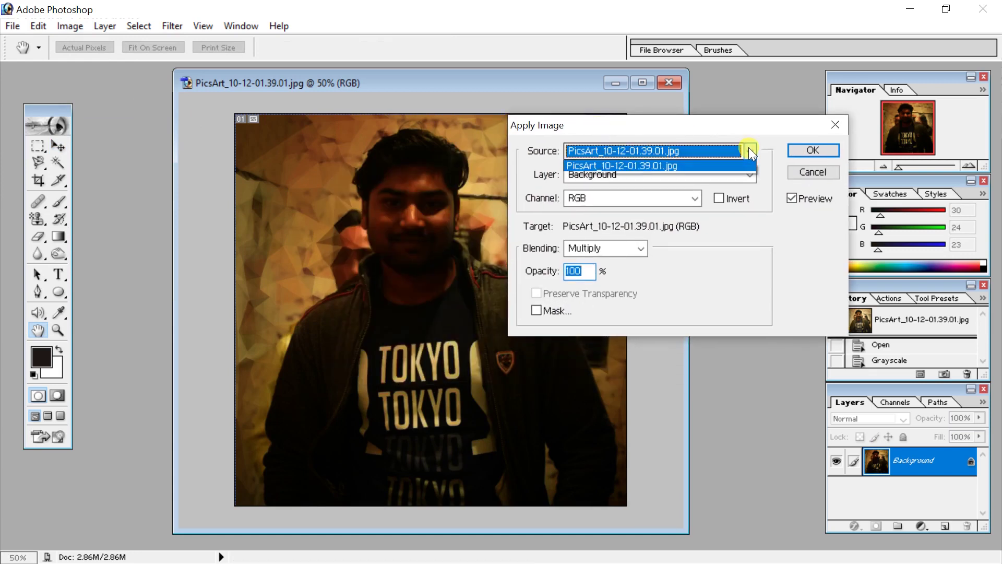
{"action": "left_click", "coordinate": [744, 150]}
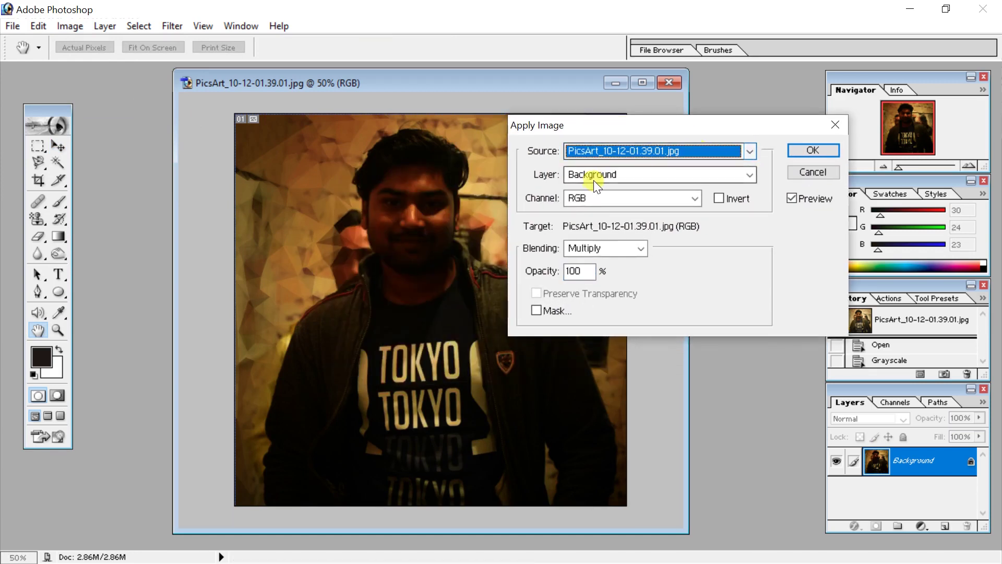
{"action": "left_click", "coordinate": [750, 171]}
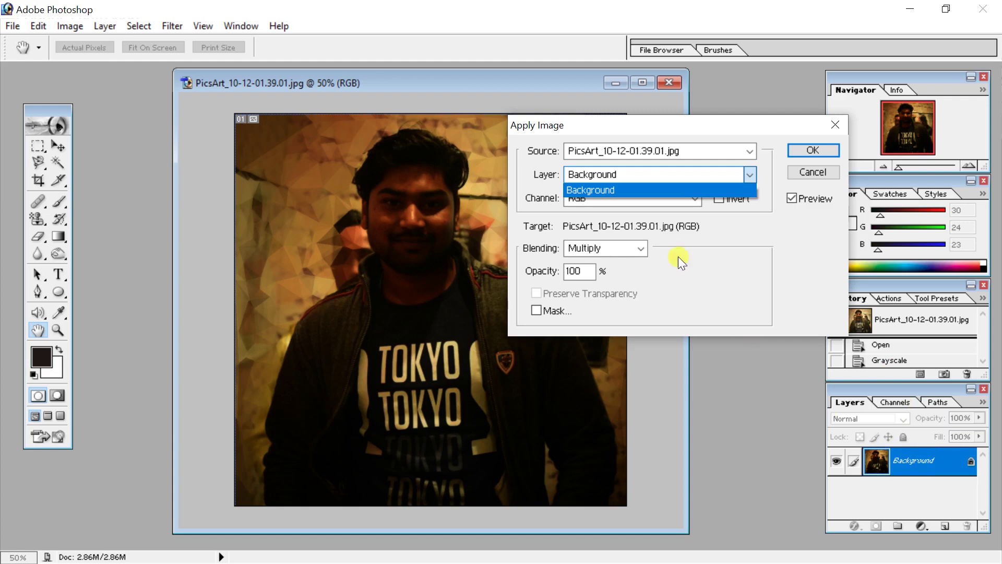
{"action": "left_click", "coordinate": [660, 190]}
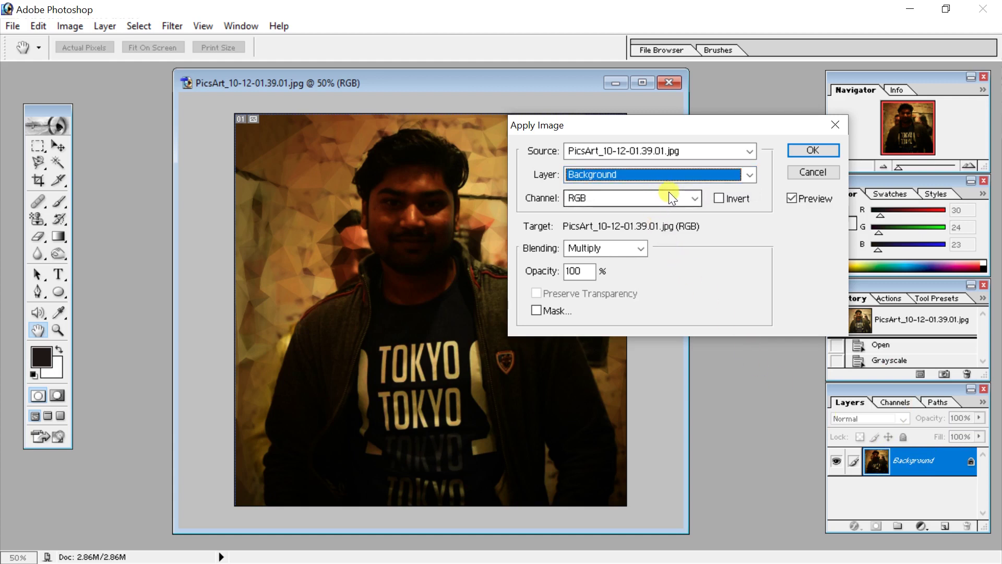
{"action": "left_click", "coordinate": [695, 198]}
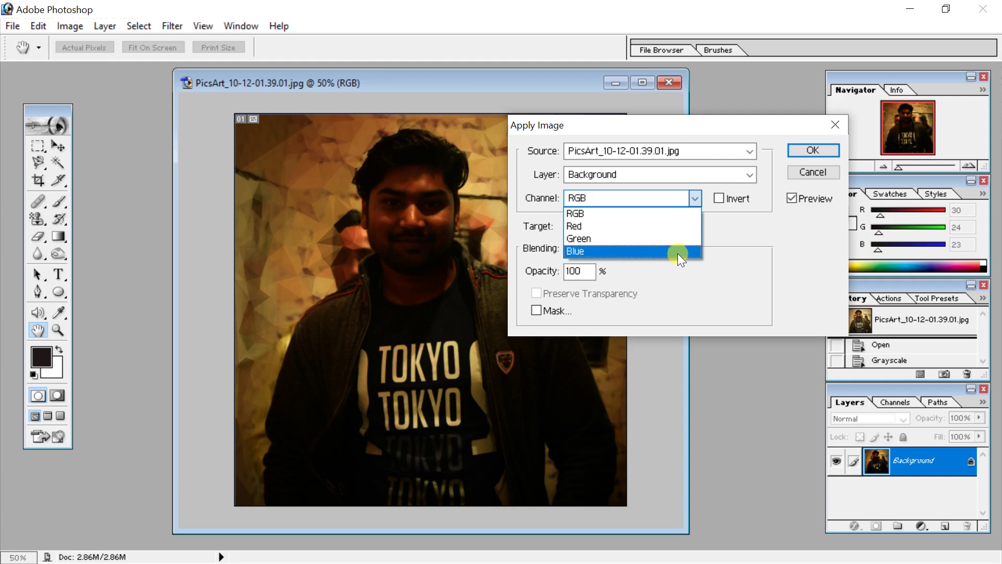
{"action": "left_click", "coordinate": [725, 221]}
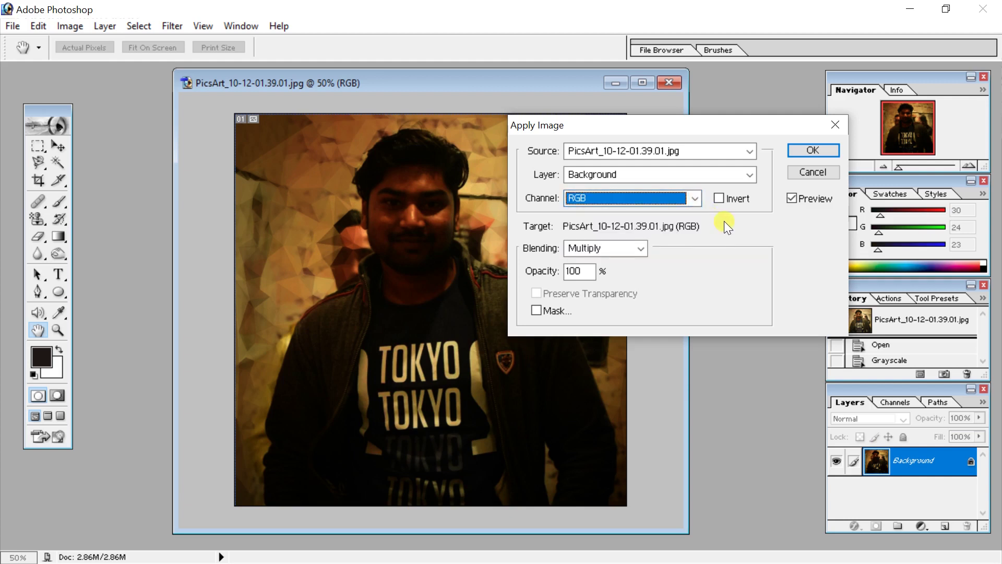
- Leave Invert off, set Blending to Normal at 100% opacity, with Preview on
{"action": "left_click", "coordinate": [722, 201]}
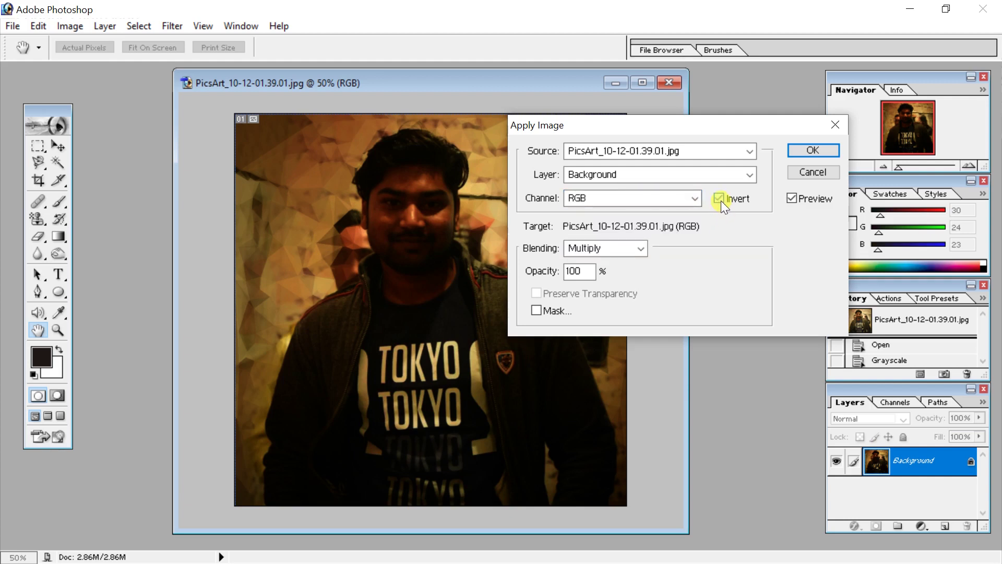
{"action": "left_click", "coordinate": [720, 199]}
{"action": "left_click", "coordinate": [642, 247]}
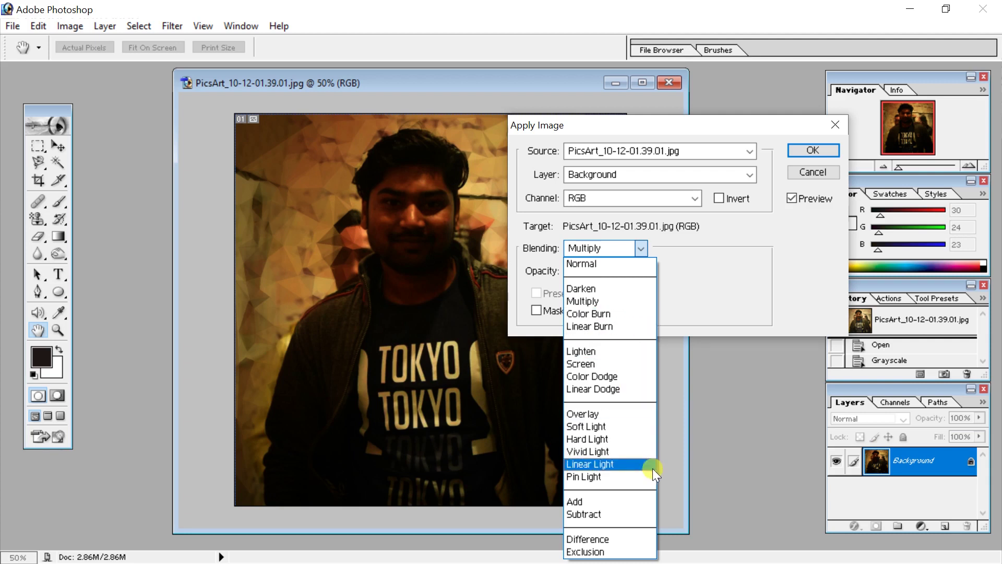
{"action": "left_click", "coordinate": [628, 265]}
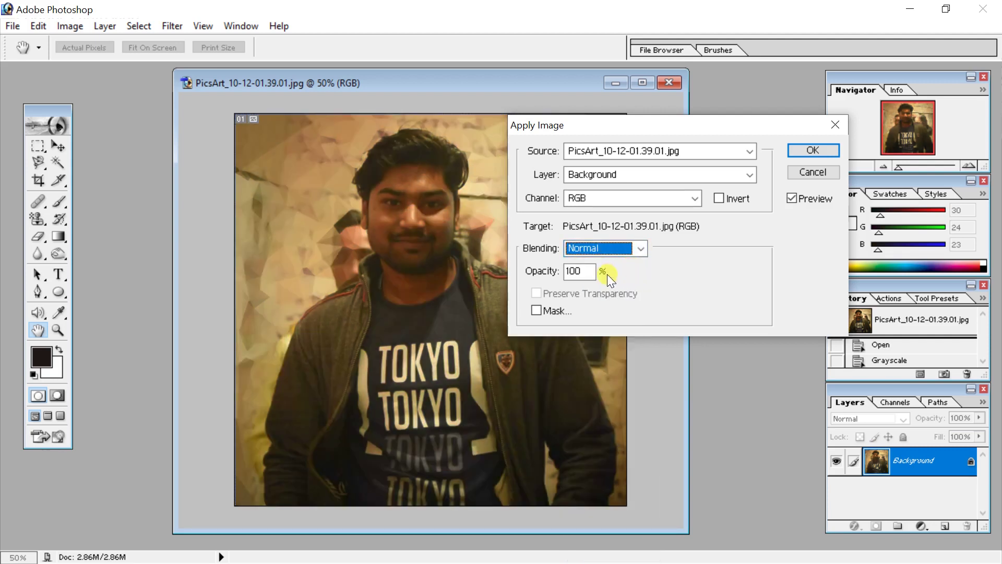
{"action": "left_click_drag", "start_coordinate": [593, 273], "coordinate": [535, 270]}
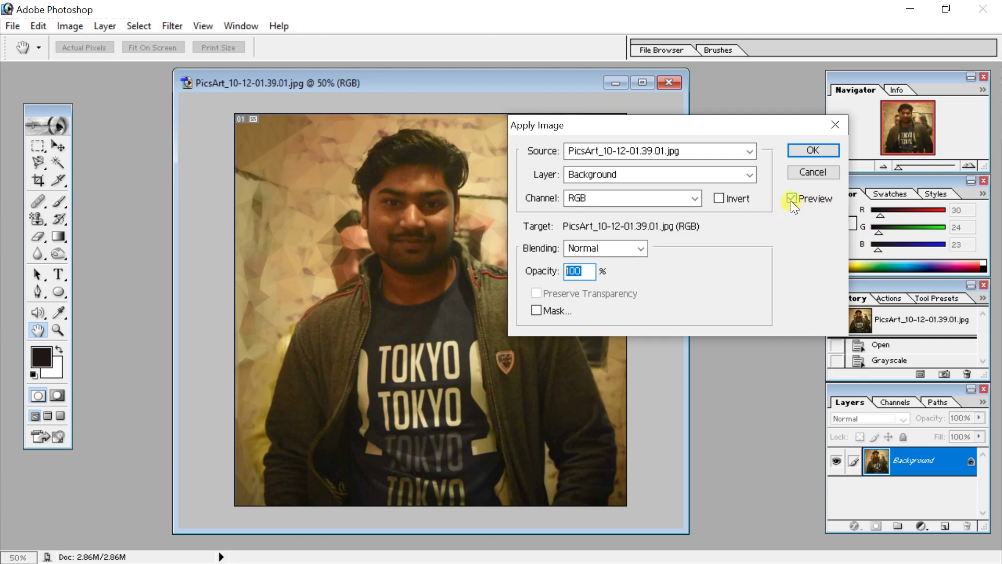
{"action": "left_click", "coordinate": [792, 199]}
{"action": "left_click", "coordinate": [569, 266]}
- Apply the image, then set Calculations to Source 1 Green and Source 2 Red channels
{"action": "left_click", "coordinate": [813, 150]}
{"action": "left_click", "coordinate": [82, 29]}
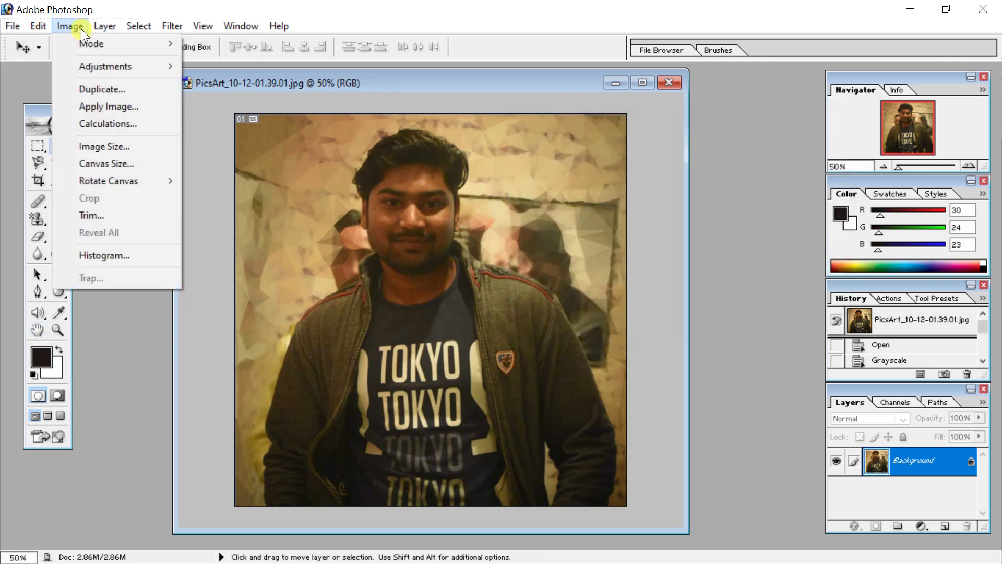
{"action": "left_click", "coordinate": [129, 126]}
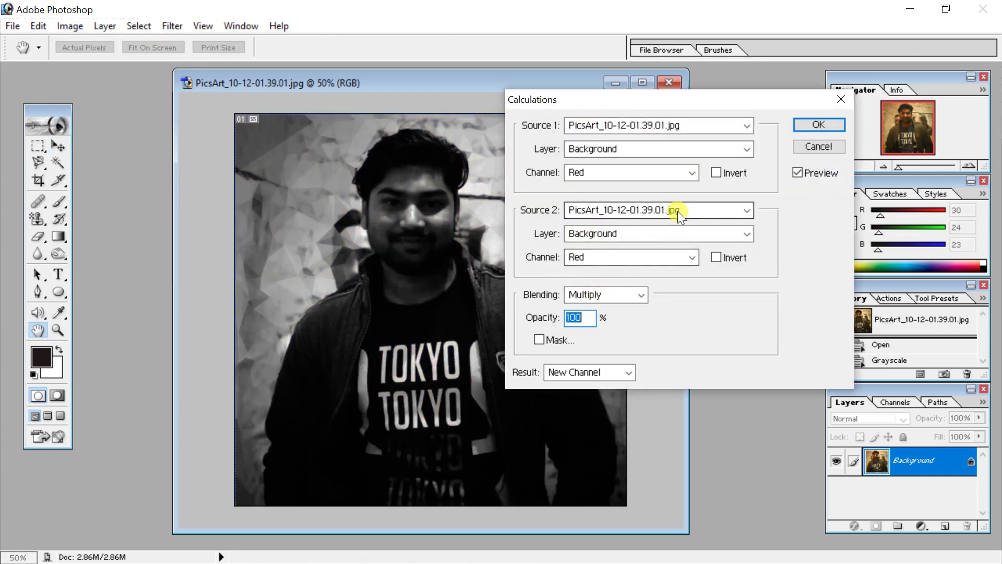
{"action": "left_click", "coordinate": [693, 173]}
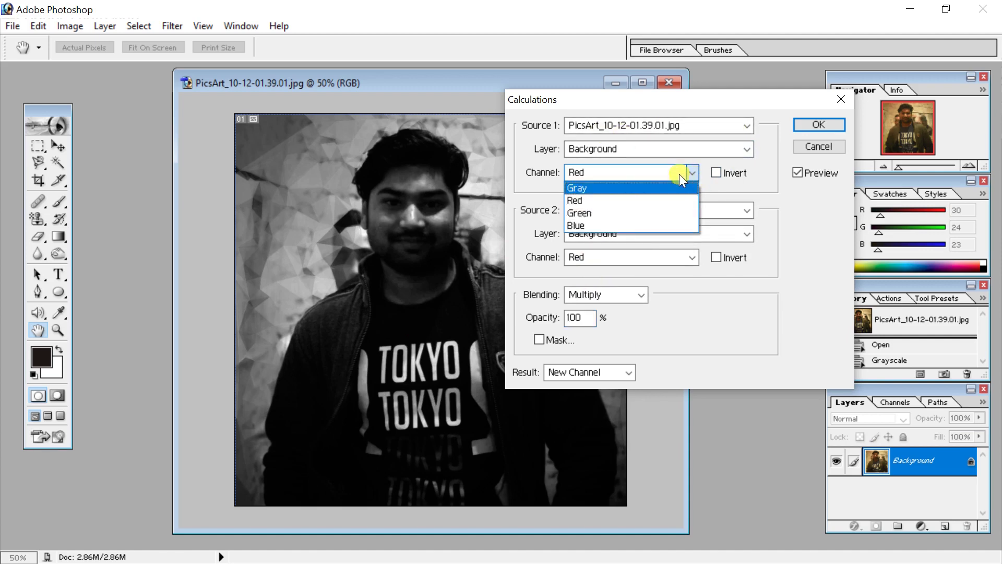
{"action": "left_click", "coordinate": [666, 213]}
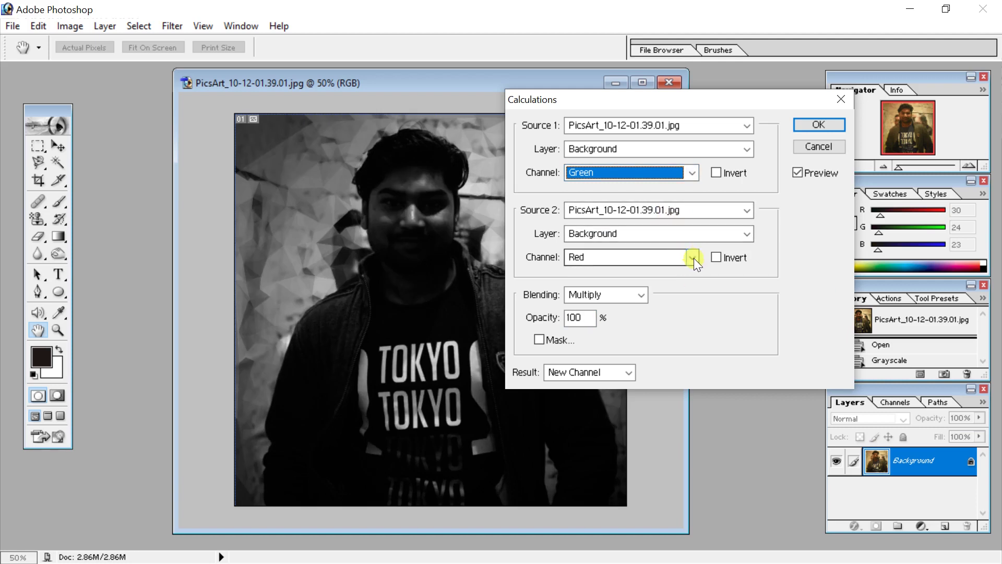
{"action": "left_click", "coordinate": [692, 257]}
{"action": "left_click", "coordinate": [690, 283]}
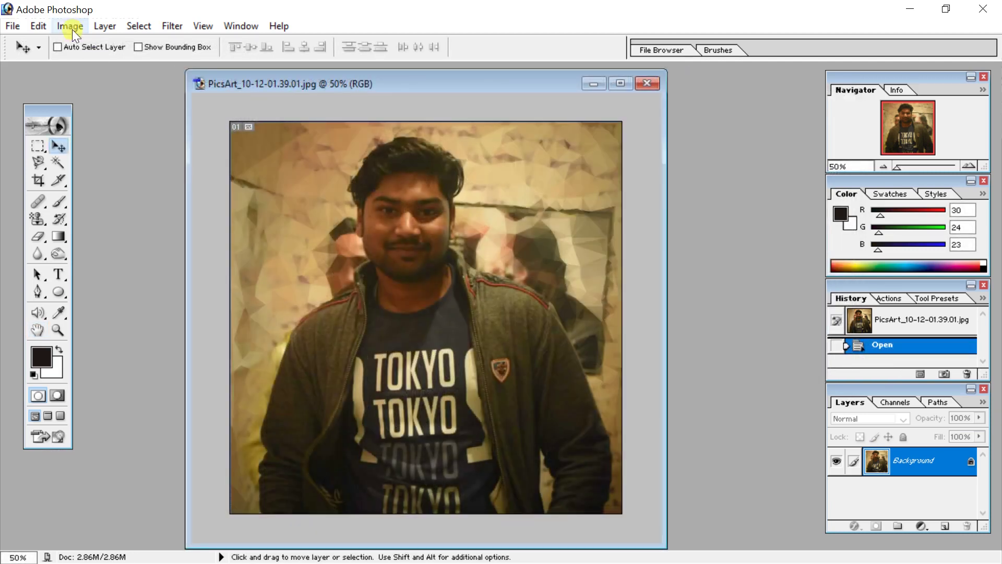
- Resize the portrait to 500 × 500 pixels with proportions constrained
{"action": "left_click", "coordinate": [71, 26]}
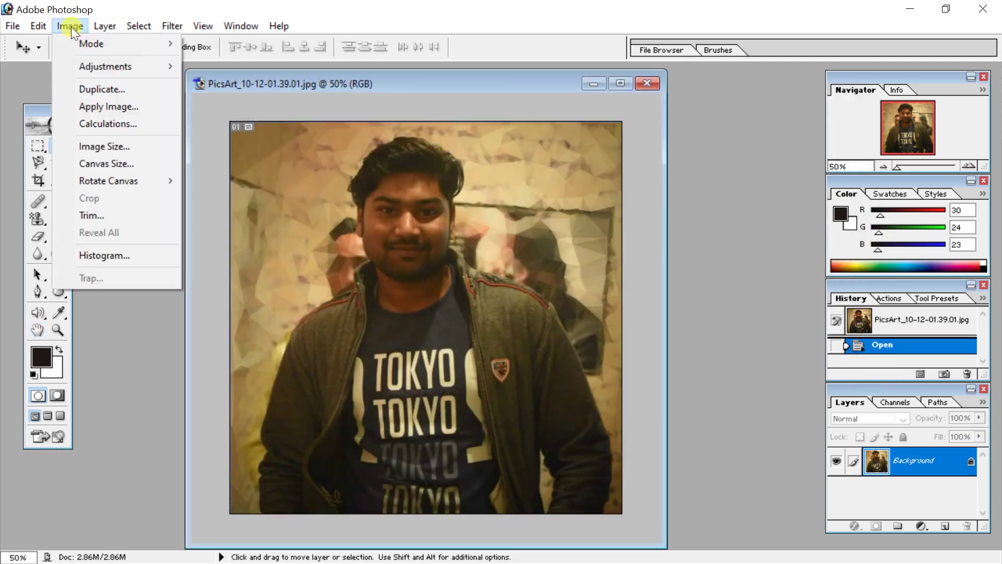
{"action": "left_click", "coordinate": [134, 145]}
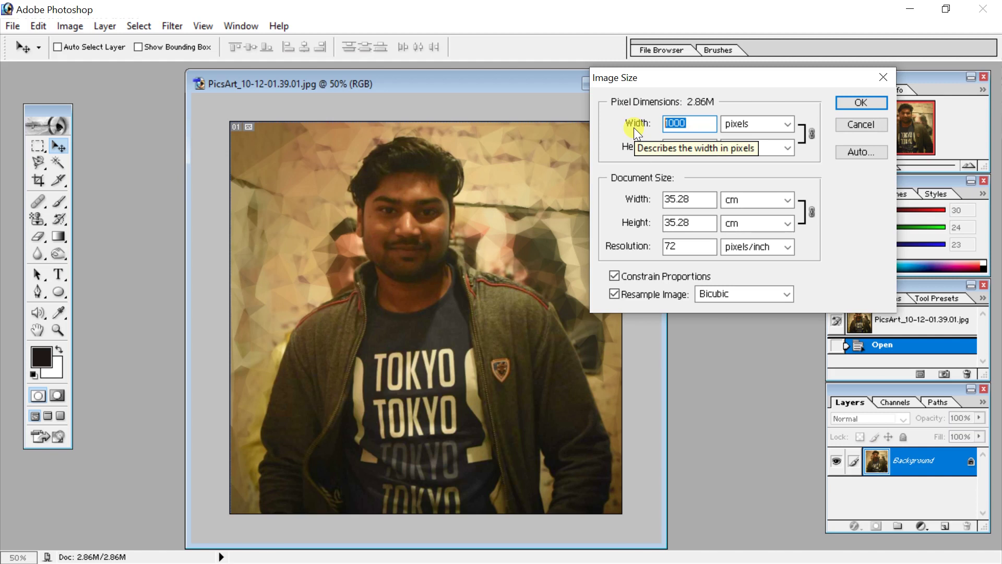
{"action": "type", "text": "500"}
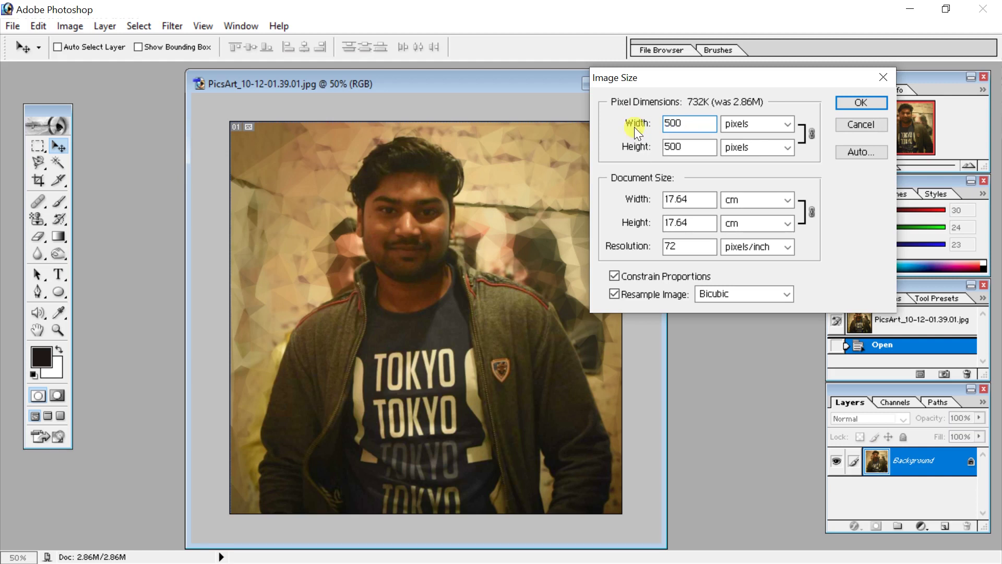
{"action": "left_click", "coordinate": [859, 103]}
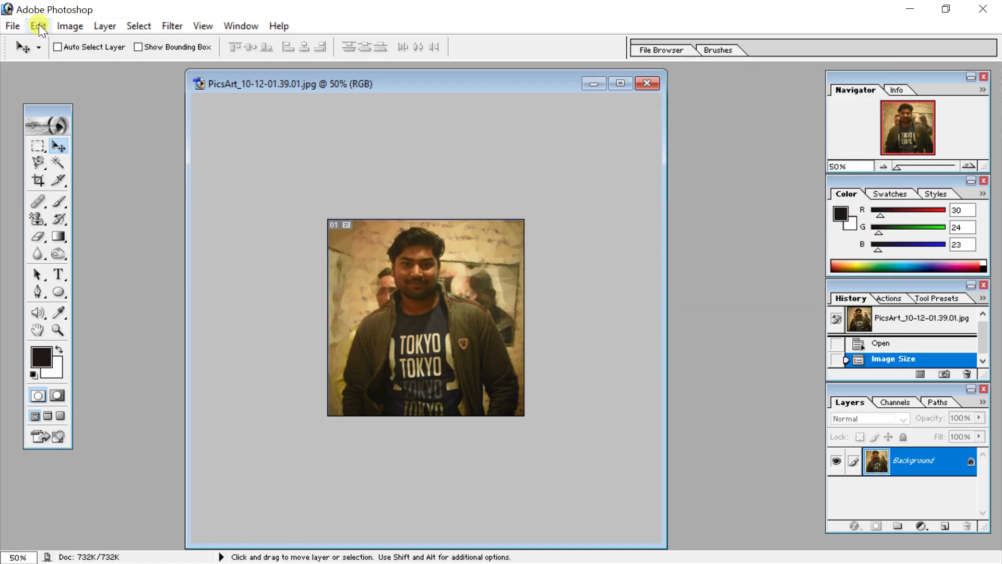
- Resize the portrait to 250 × 500 pixels with Constrain Proportions turned off
{"action": "left_click", "coordinate": [73, 25]}
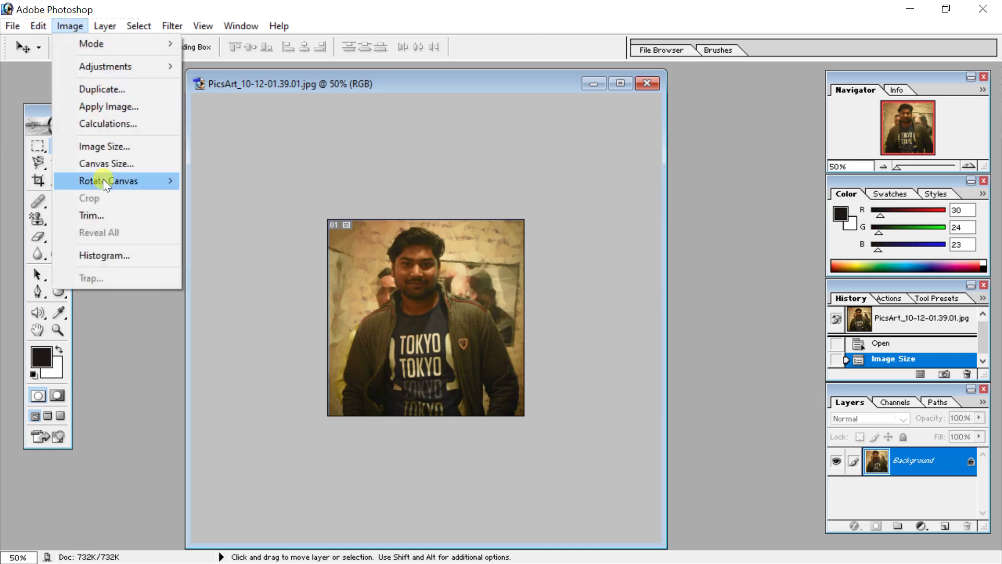
{"action": "left_click", "coordinate": [118, 146]}
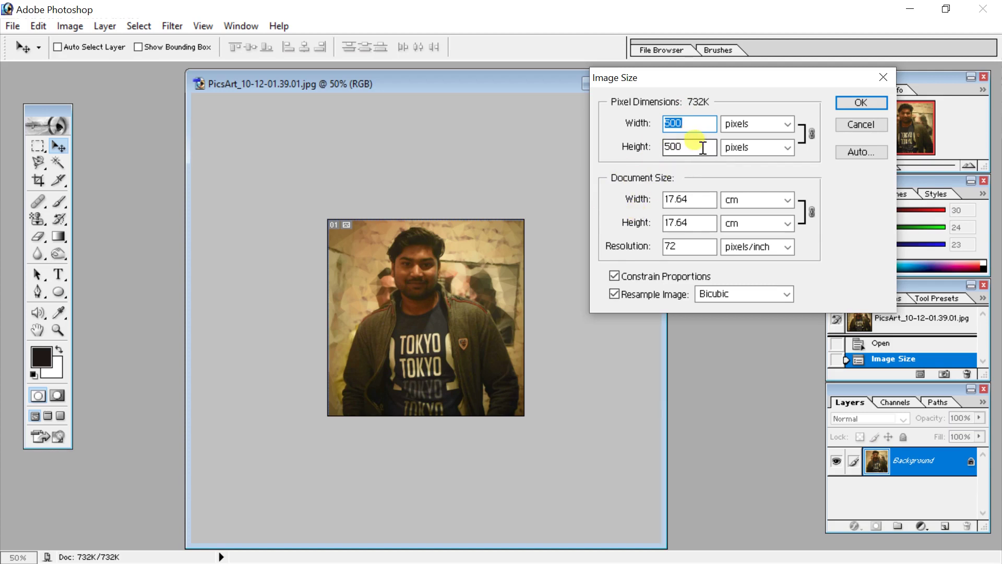
{"action": "left_click", "coordinate": [628, 276]}
{"action": "left_click_drag", "start_coordinate": [694, 124], "coordinate": [641, 131]}
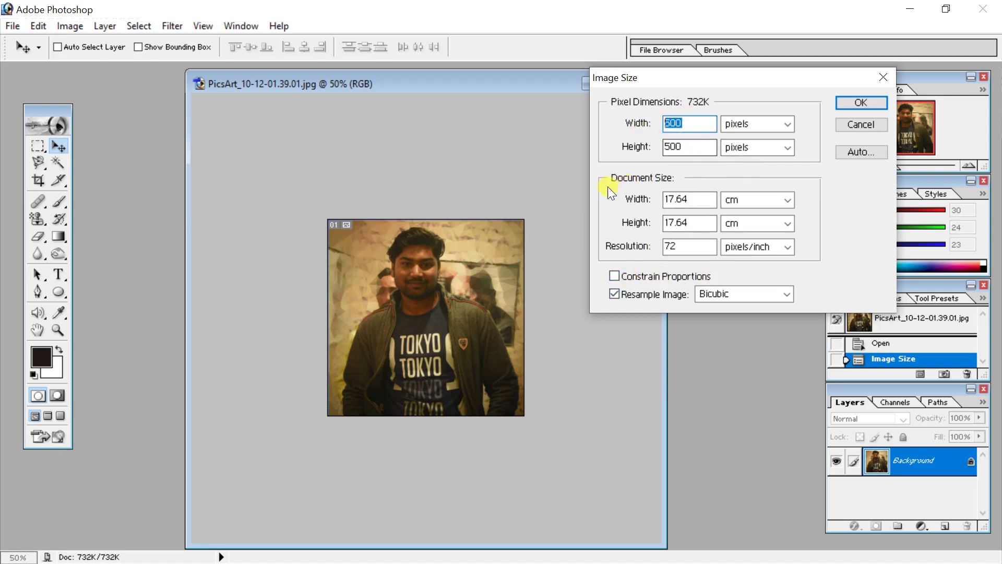
{"action": "type", "text": "250"}
{"action": "left_click", "coordinate": [858, 103]}
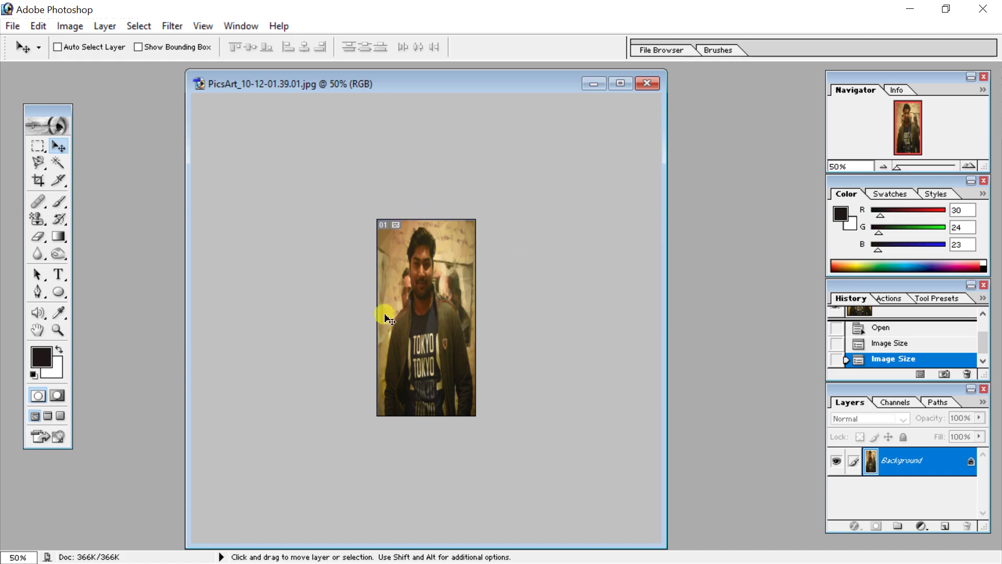
- In Image Size, re-enable Constrain Proportions and select the 250-pixel width value
{"action": "left_click", "coordinate": [71, 26]}
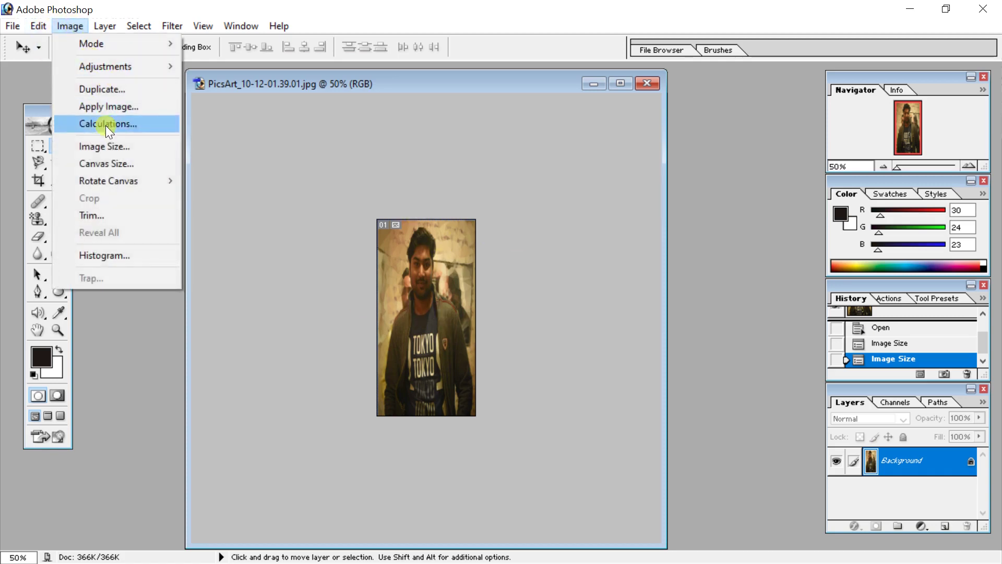
{"action": "left_click", "coordinate": [114, 146]}
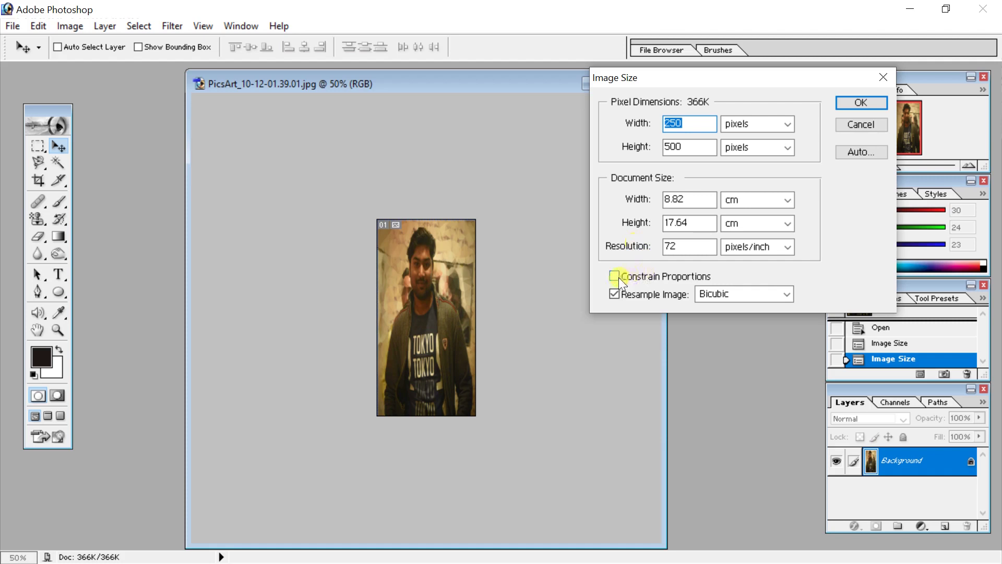
{"action": "left_click", "coordinate": [614, 276]}
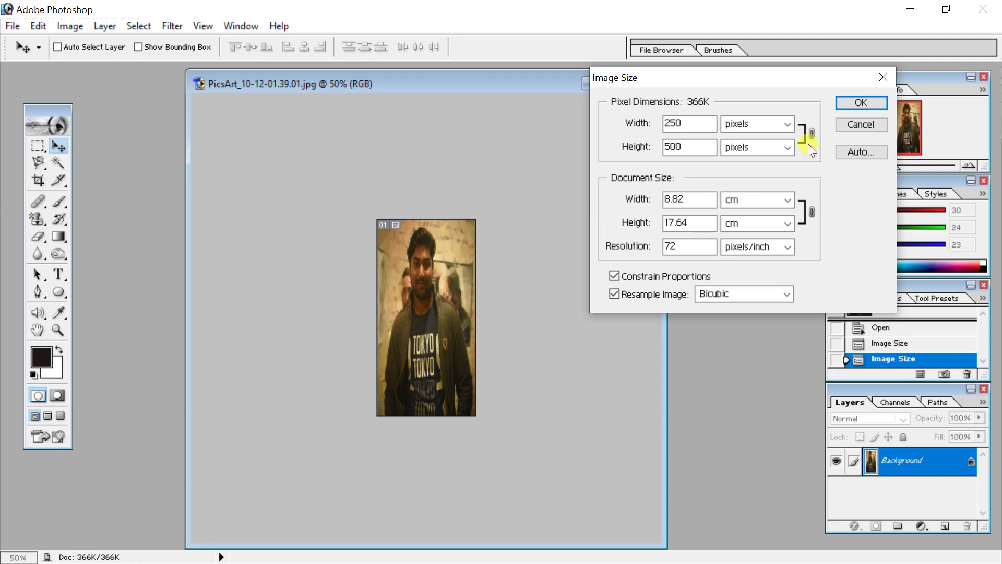
{"action": "left_click_drag", "start_coordinate": [697, 134], "coordinate": [585, 133]}
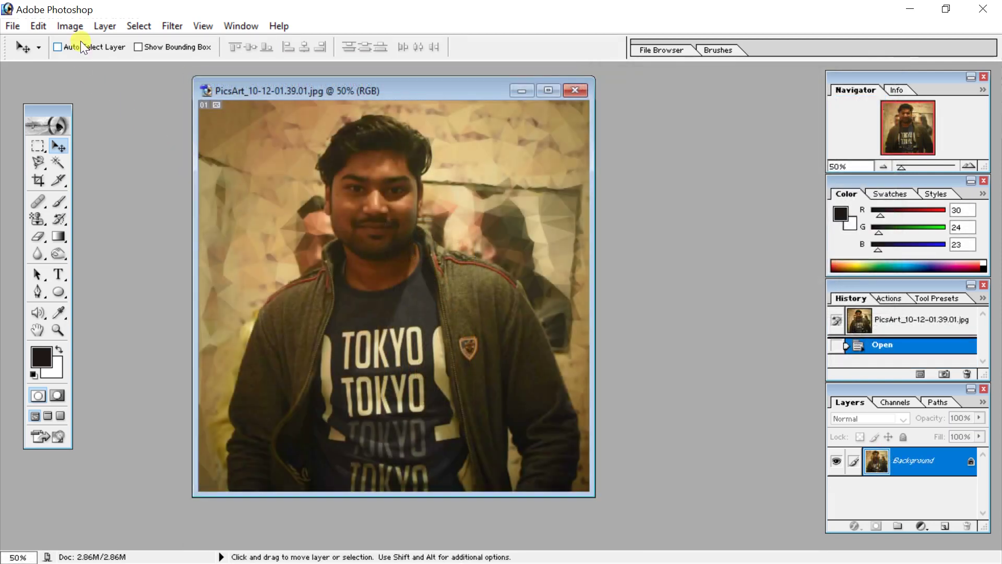
- Dismiss Canvas Size unchanged, then enlarge the document window and move it up slightly
{"action": "left_click", "coordinate": [78, 26]}
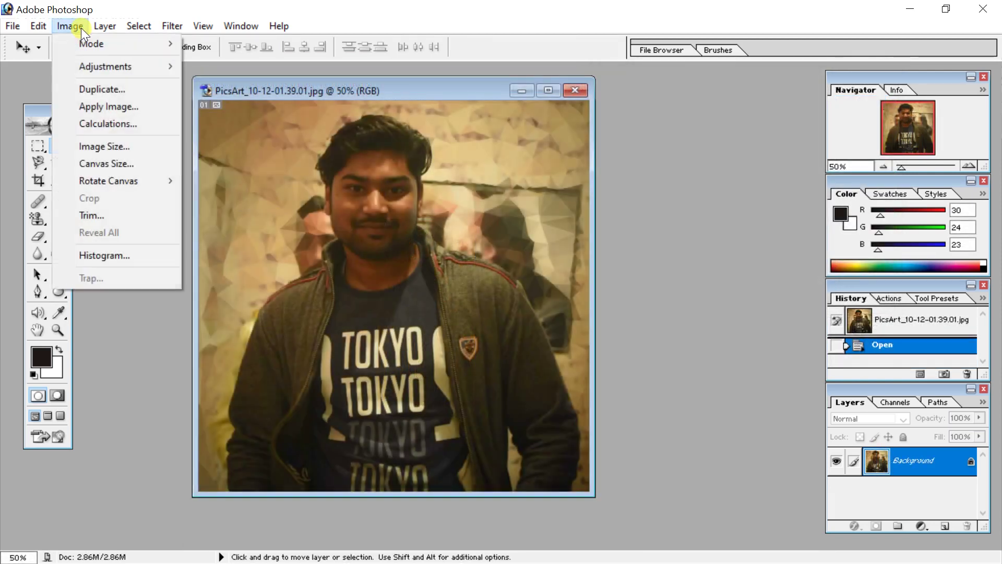
{"action": "left_click", "coordinate": [119, 164]}
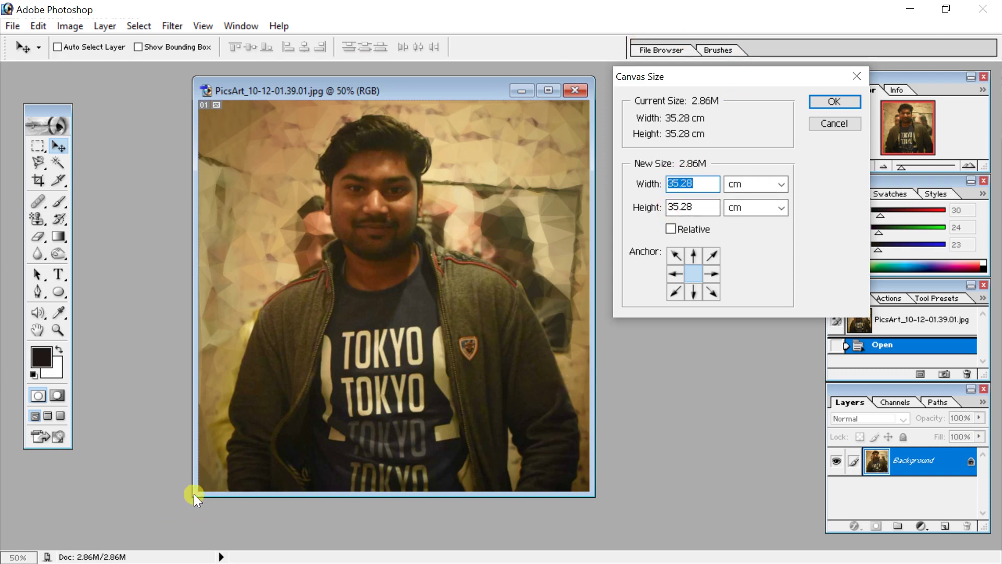
{"action": "left_click", "coordinate": [865, 78]}
{"action": "left_click_drag", "start_coordinate": [595, 496], "coordinate": [646, 531]}
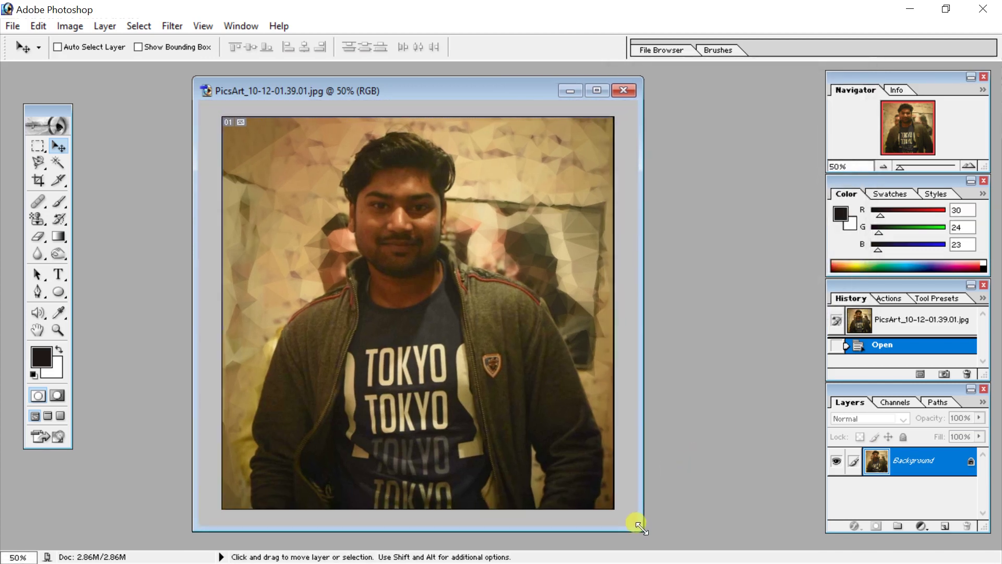
{"action": "left_click_drag", "start_coordinate": [403, 88], "coordinate": [400, 76]}
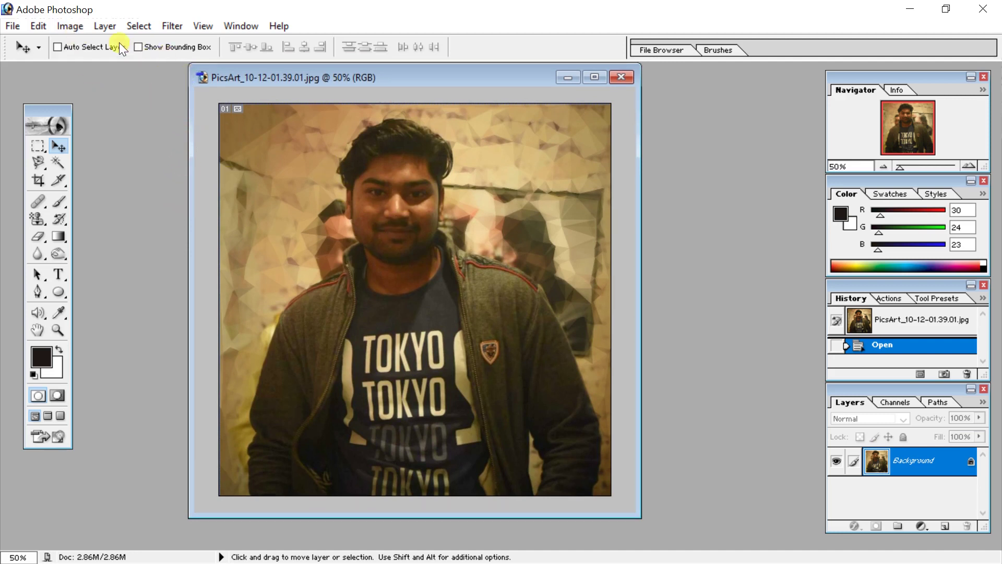
- Enlarge the canvas to 50 × 50 cm anchored at bottom centre
{"action": "left_click", "coordinate": [76, 26]}
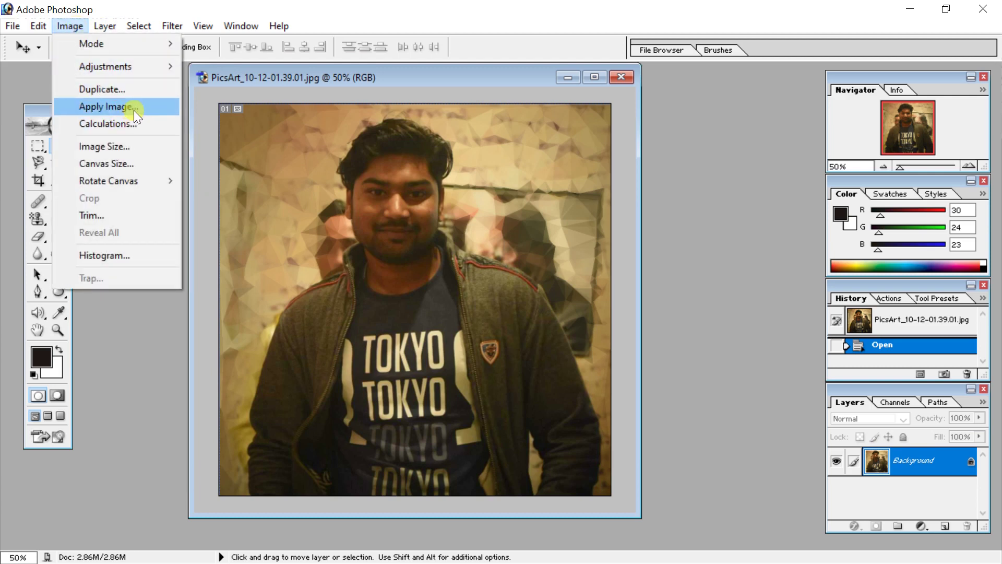
{"action": "left_click", "coordinate": [144, 164]}
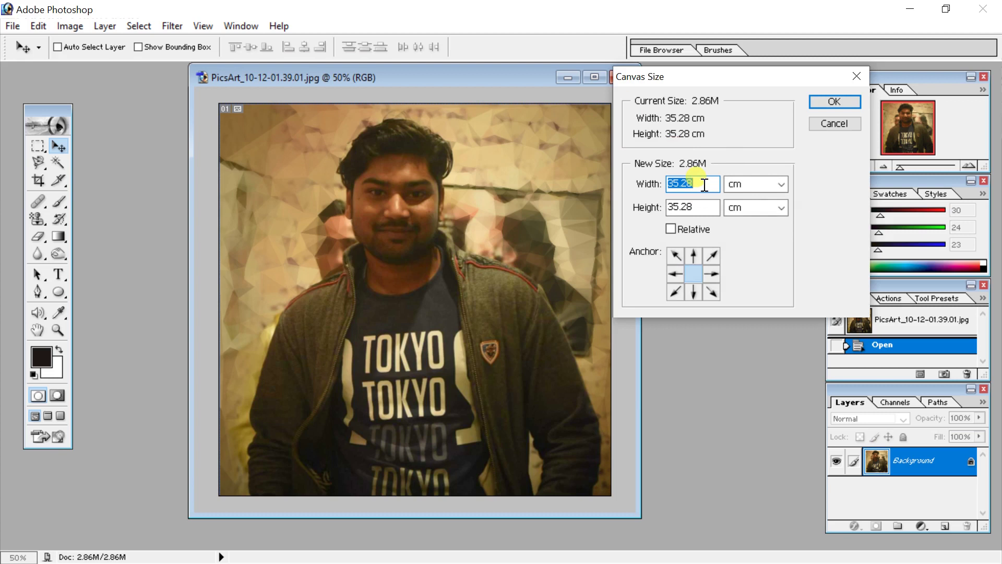
{"action": "type", "text": "50"}
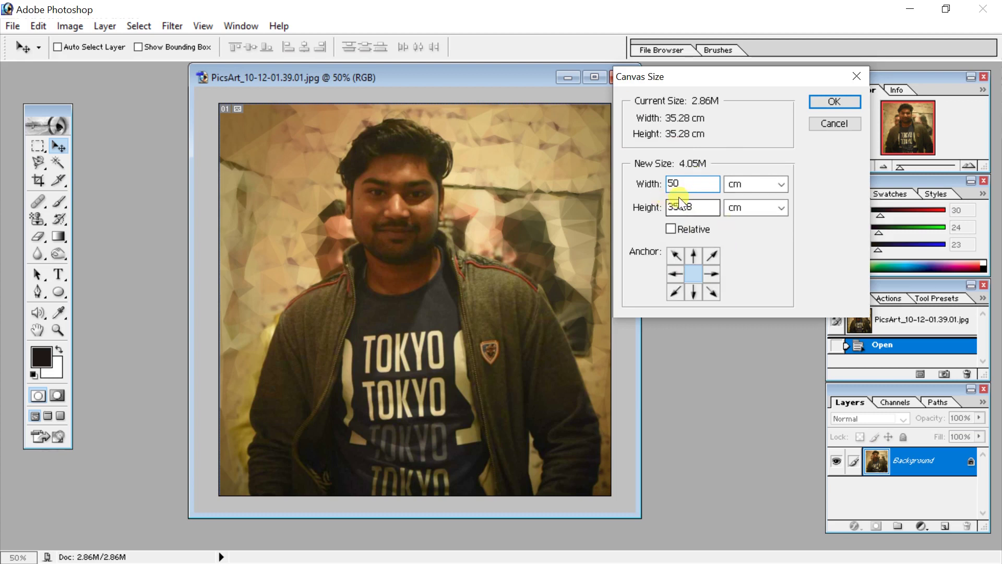
{"action": "left_click_drag", "start_coordinate": [700, 208], "coordinate": [657, 205]}
{"action": "type", "text": "50"}
{"action": "left_click", "coordinate": [698, 288]}
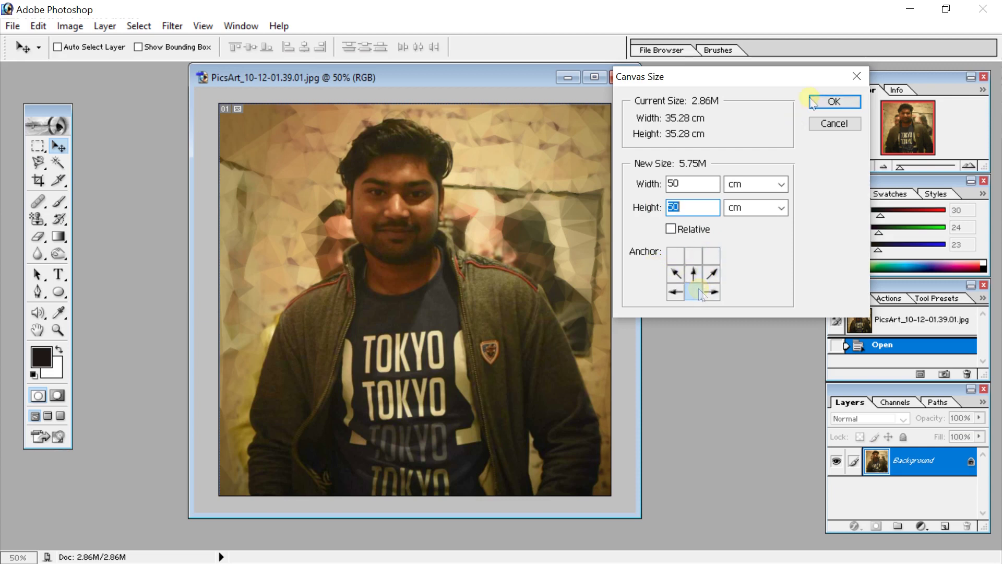
{"action": "left_click", "coordinate": [836, 101]}
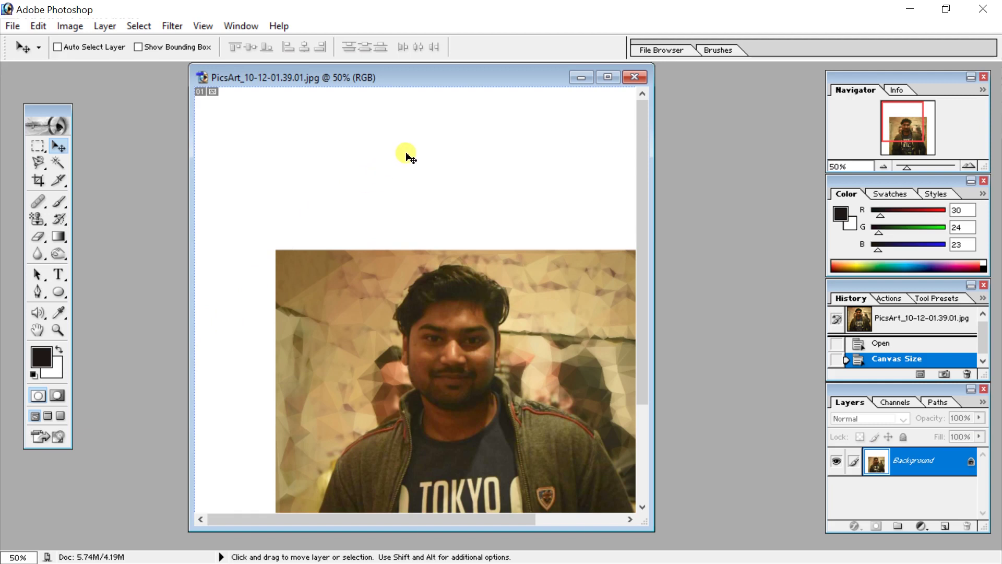
- Add a text layer with the person's name above the photo and maximize the document window
{"action": "left_click", "coordinate": [58, 274]}
{"action": "left_click", "coordinate": [387, 139]}
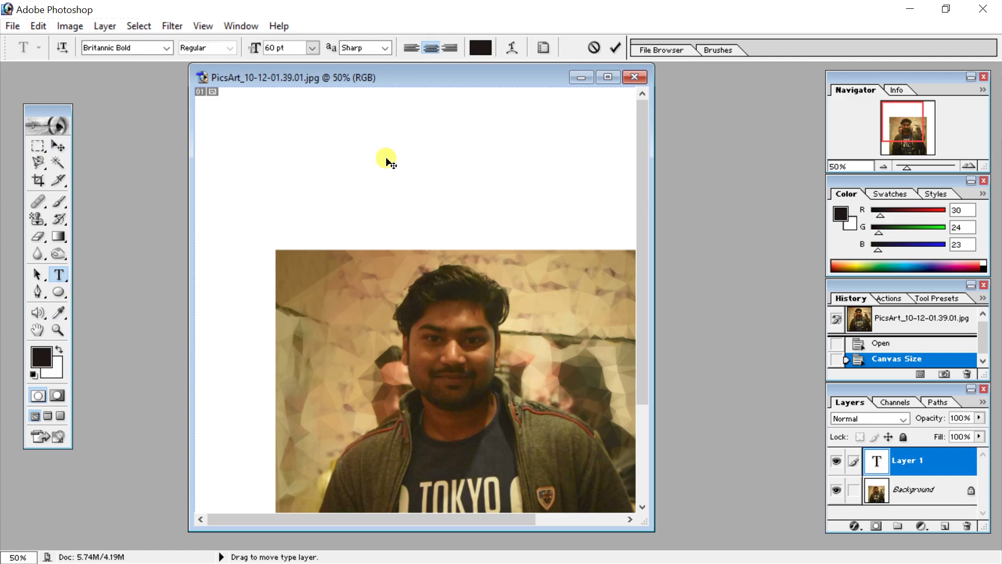
{"action": "type", "text": "R"}
{"action": "type", "text": "aja"}
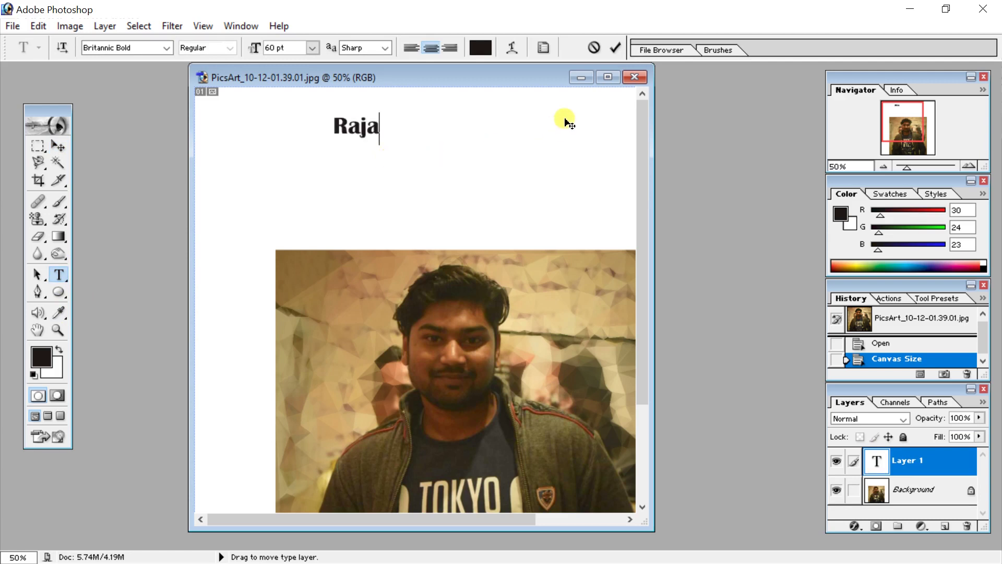
{"action": "left_click", "coordinate": [608, 77]}
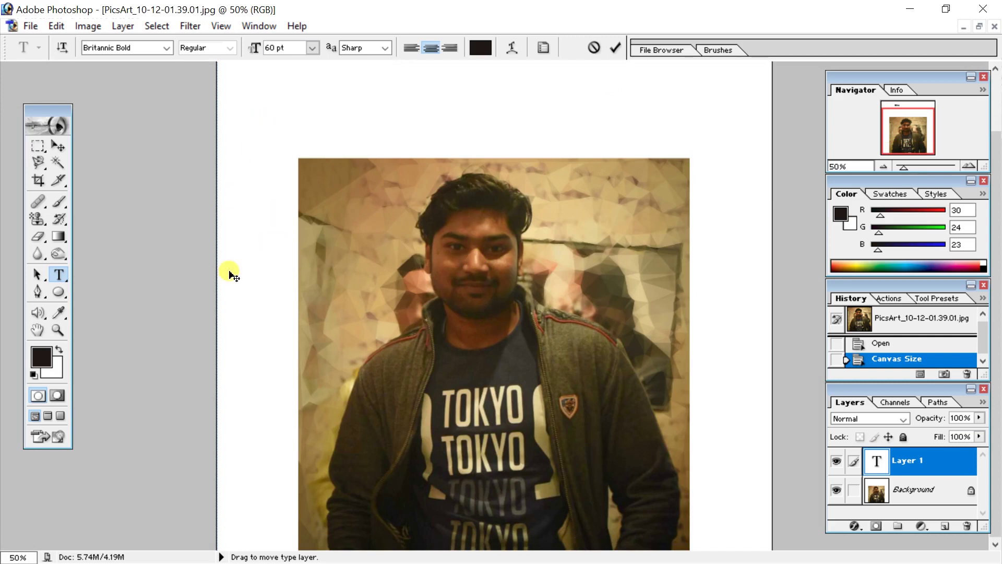
{"action": "scroll", "coordinate": [261, 173], "scroll_direction": "up", "scroll_amount": 1}
{"action": "scroll", "coordinate": [266, 146], "scroll_direction": "up", "scroll_amount": 2}
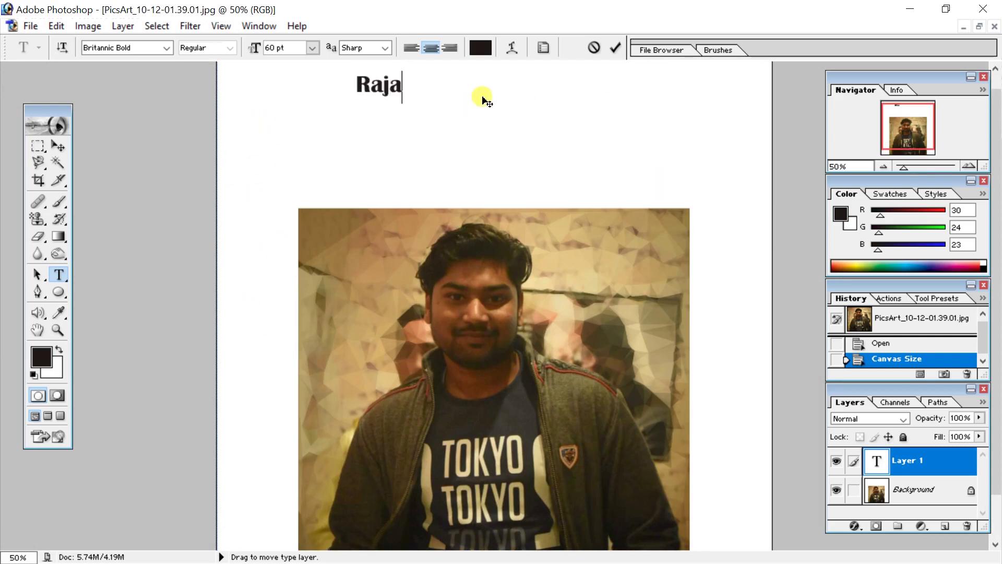
- Set the Canvas Size anchor to middle right
{"action": "left_click", "coordinate": [83, 26]}
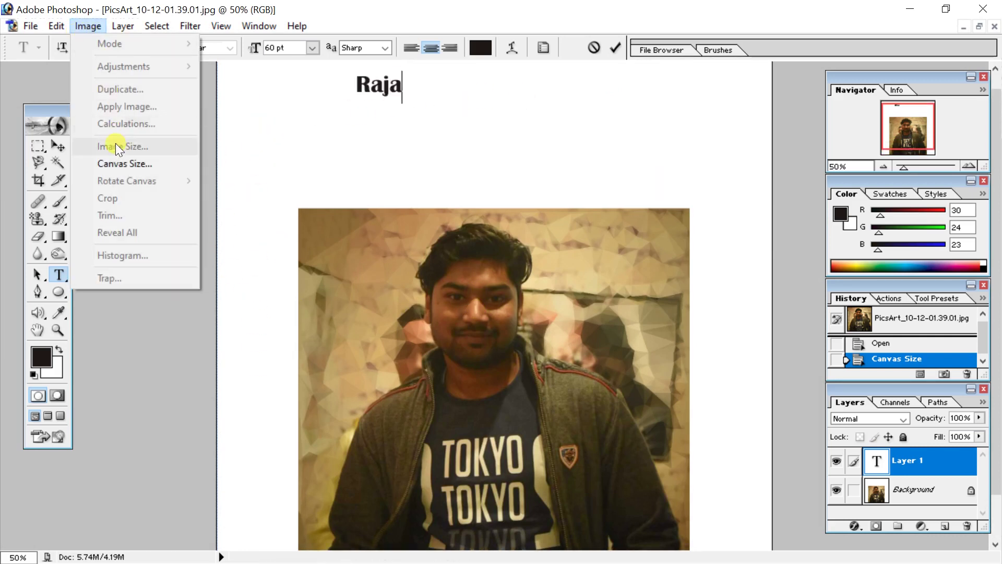
{"action": "left_click", "coordinate": [120, 162]}
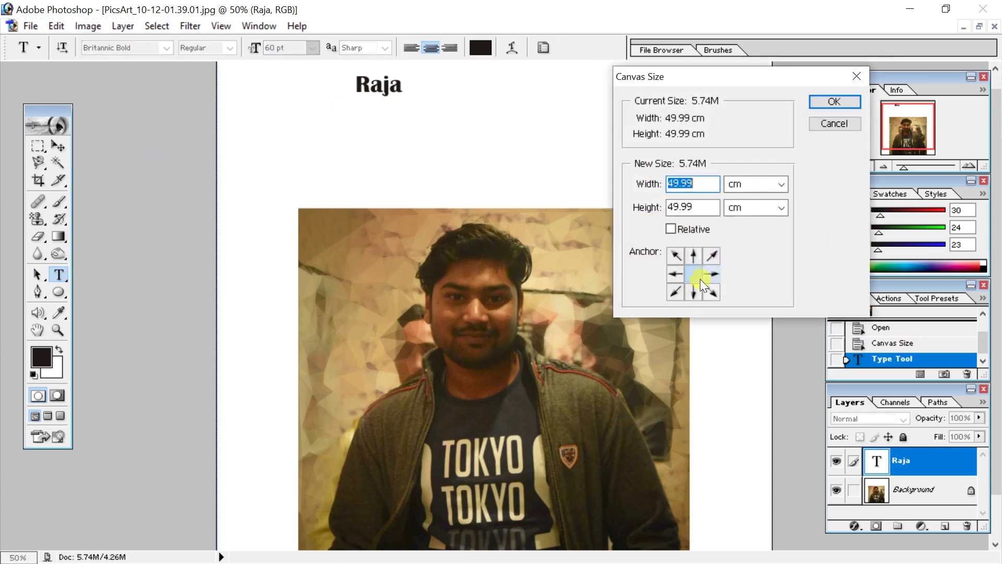
{"action": "left_click", "coordinate": [710, 275]}
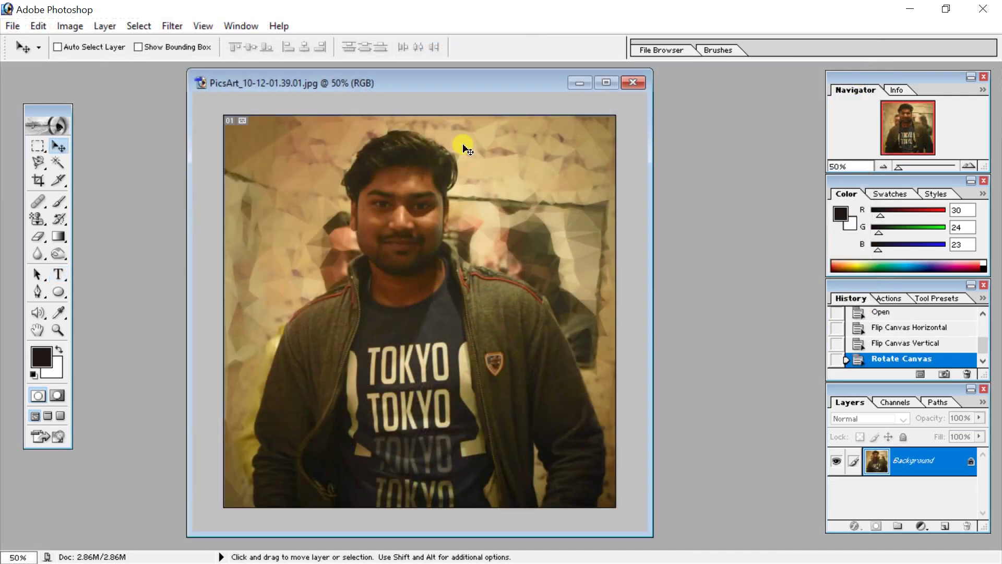
- Flip the canvas horizontally and vertically, then rotate it 180°
{"action": "left_click", "coordinate": [74, 27]}
{"action": "mouse_move", "coordinate": [108, 181]}
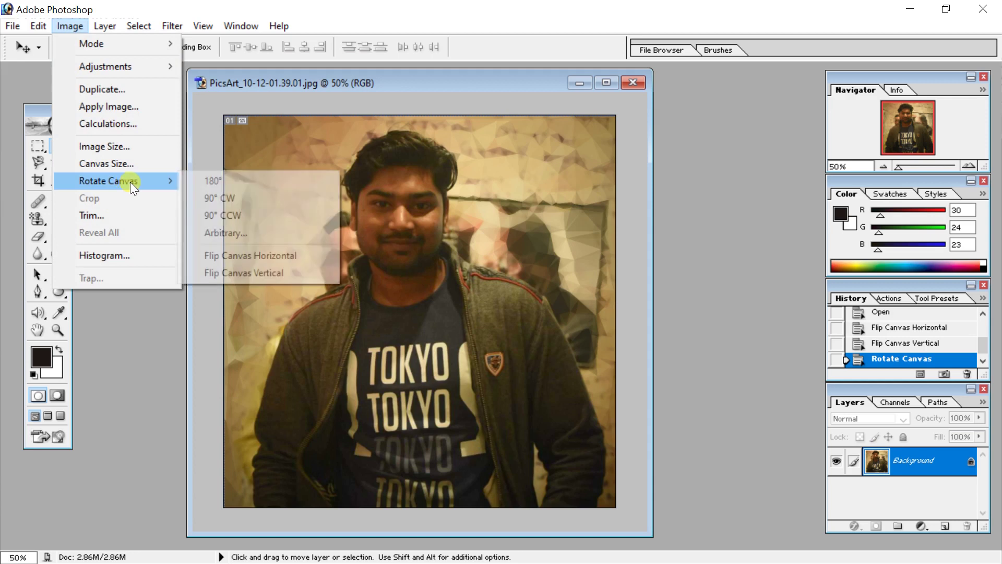
{"action": "left_click", "coordinate": [252, 261]}
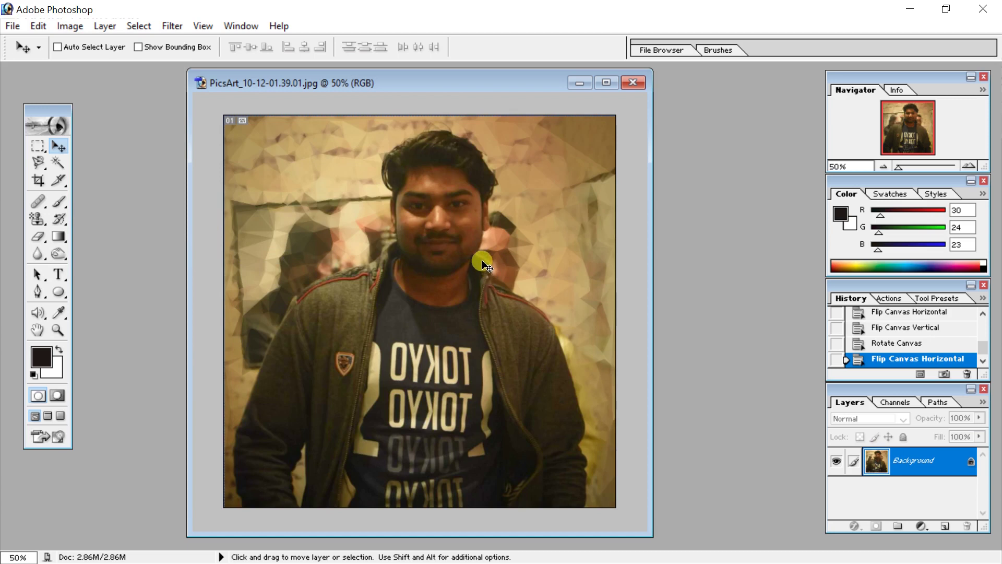
{"action": "left_click", "coordinate": [78, 27]}
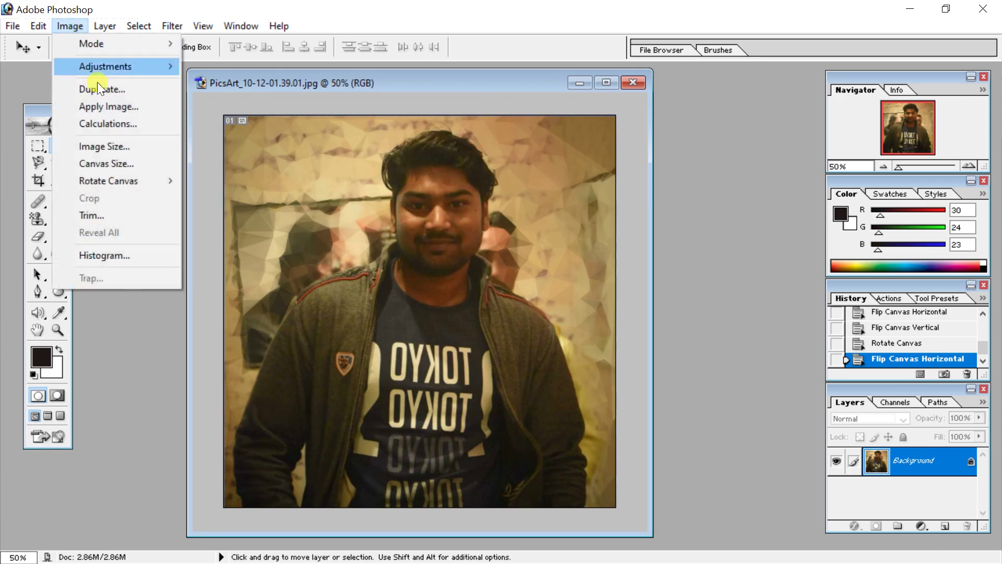
{"action": "mouse_move", "coordinate": [108, 180]}
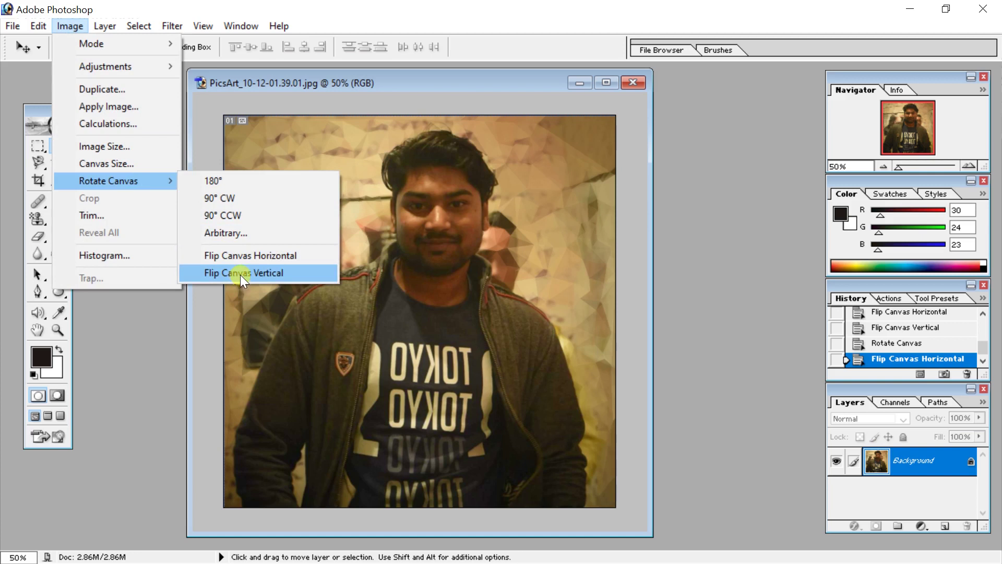
{"action": "left_click", "coordinate": [240, 273]}
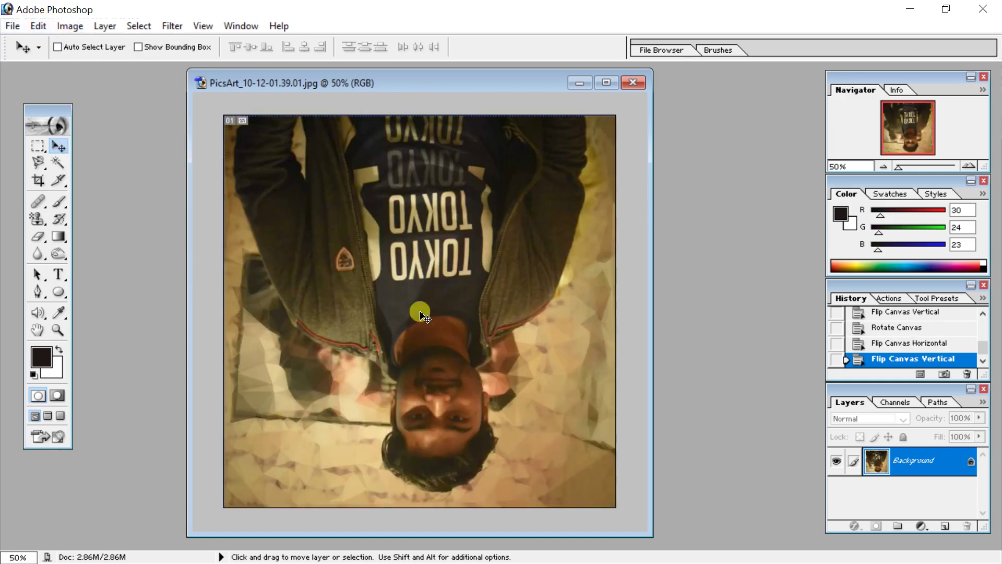
{"action": "left_click", "coordinate": [71, 30]}
{"action": "mouse_move", "coordinate": [108, 180]}
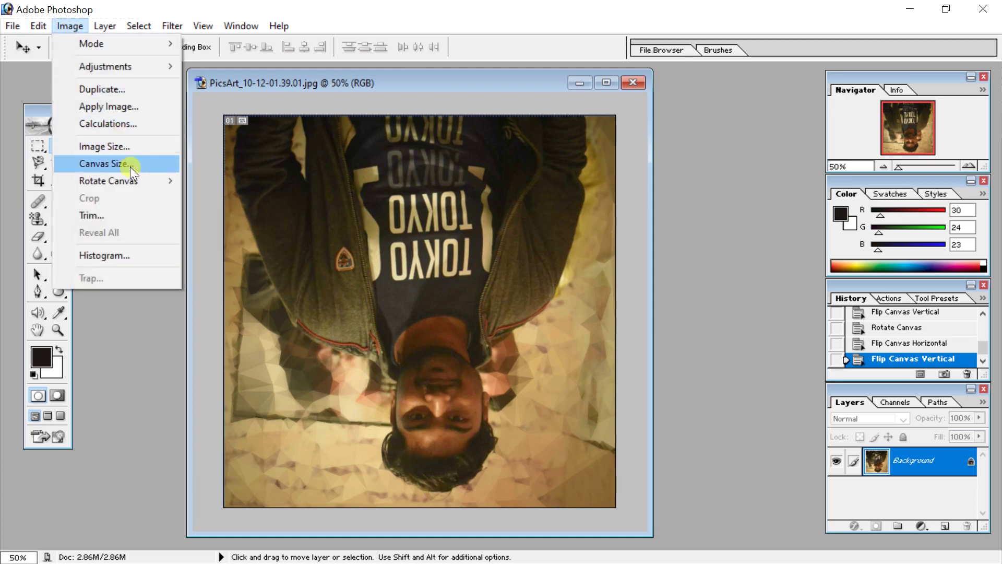
{"action": "left_click", "coordinate": [251, 183]}
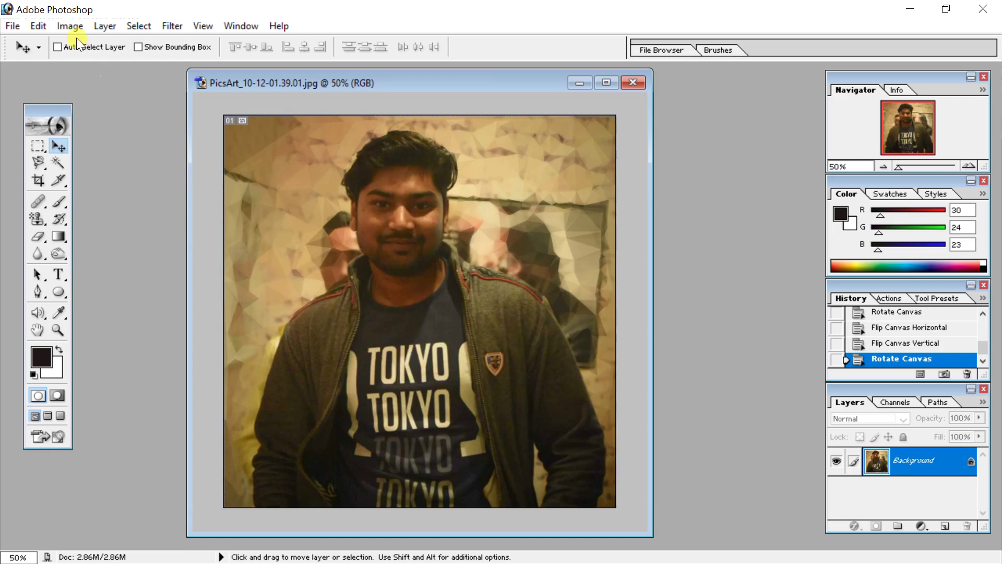
{"action": "left_click", "coordinate": [59, 28]}
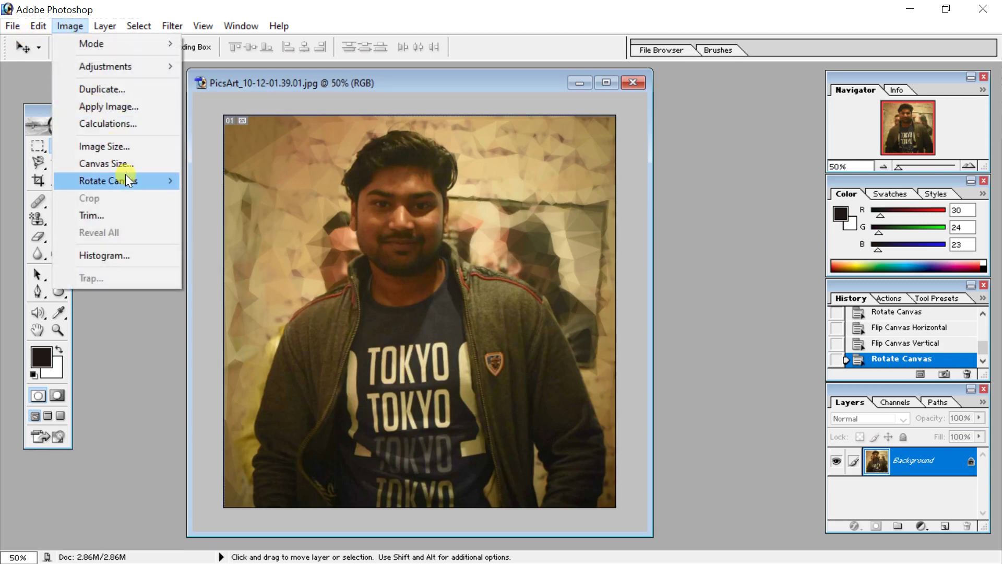
{"action": "mouse_move", "coordinate": [108, 180]}
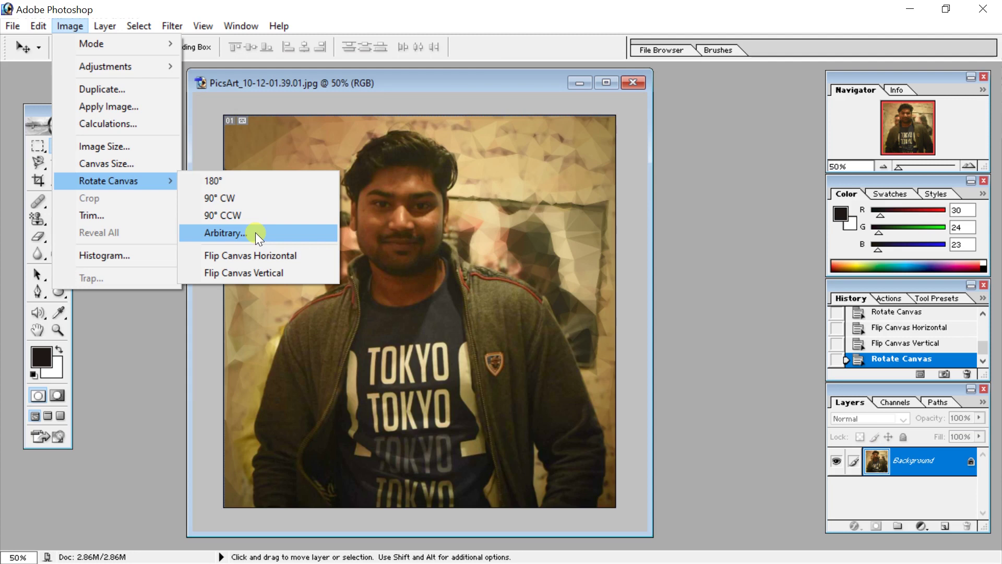
- Open IMG_20200509_180830981~2.jpg from the File Browser and position its window over the portrait
{"action": "left_click", "coordinate": [679, 214]}
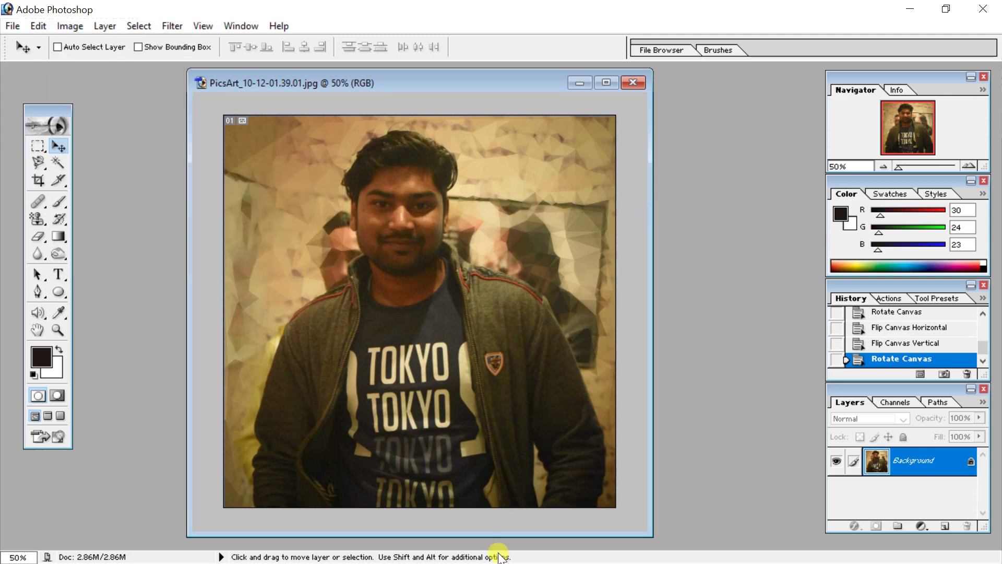
{"action": "left_click", "coordinate": [670, 49]}
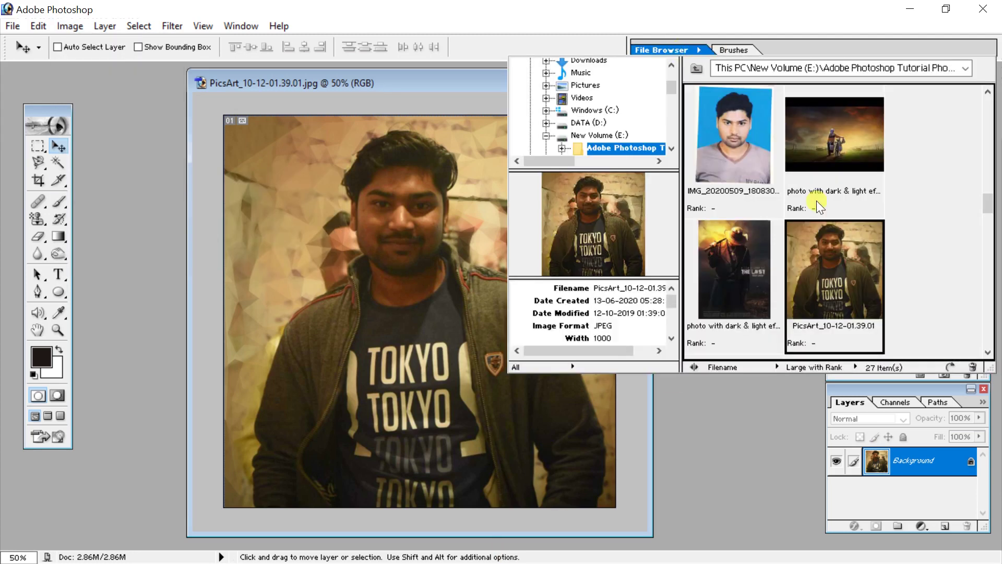
{"action": "double_click", "coordinate": [720, 141]}
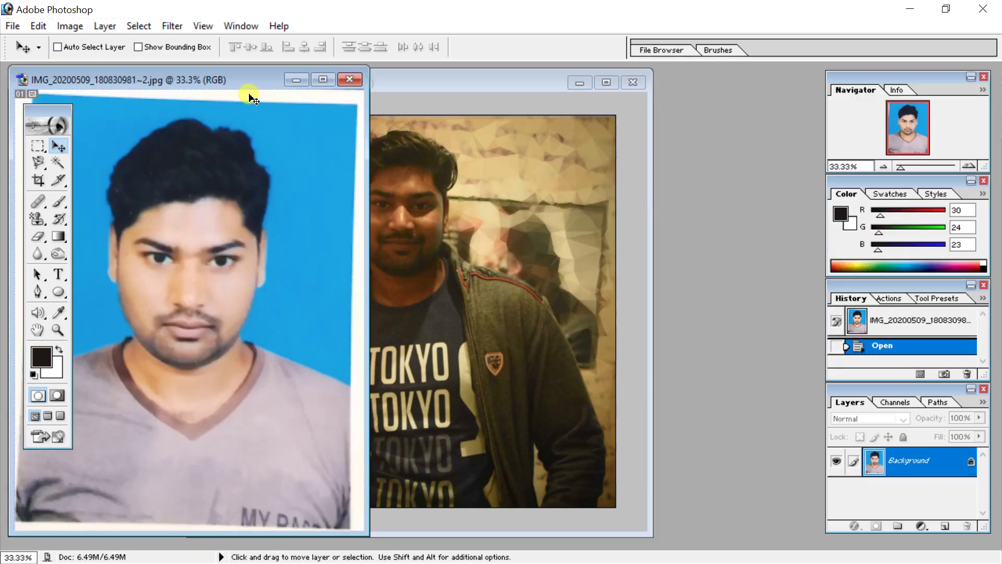
{"action": "left_click_drag", "start_coordinate": [255, 82], "coordinate": [484, 94]}
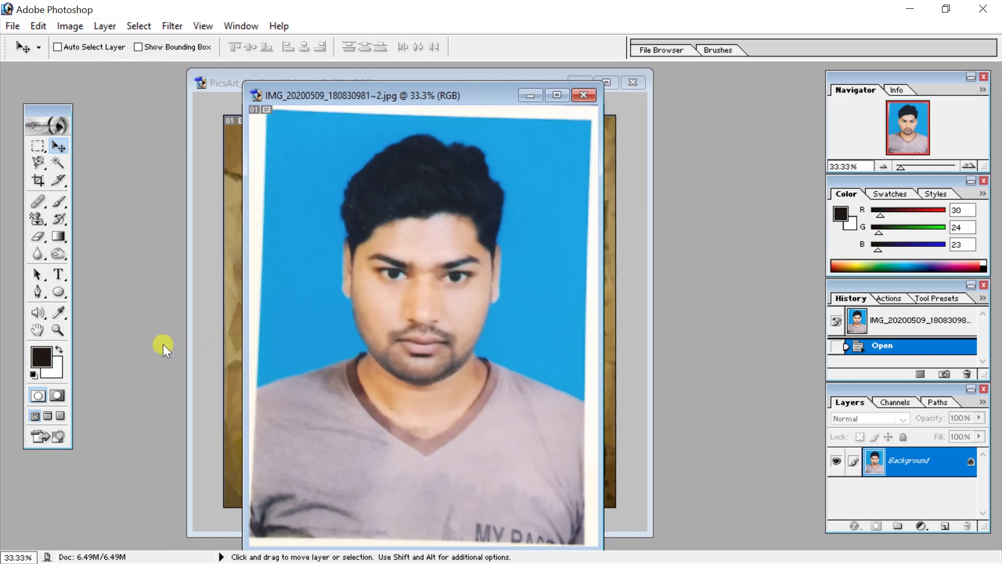
{"action": "left_click_drag", "start_coordinate": [58, 312], "coordinate": [97, 340]}
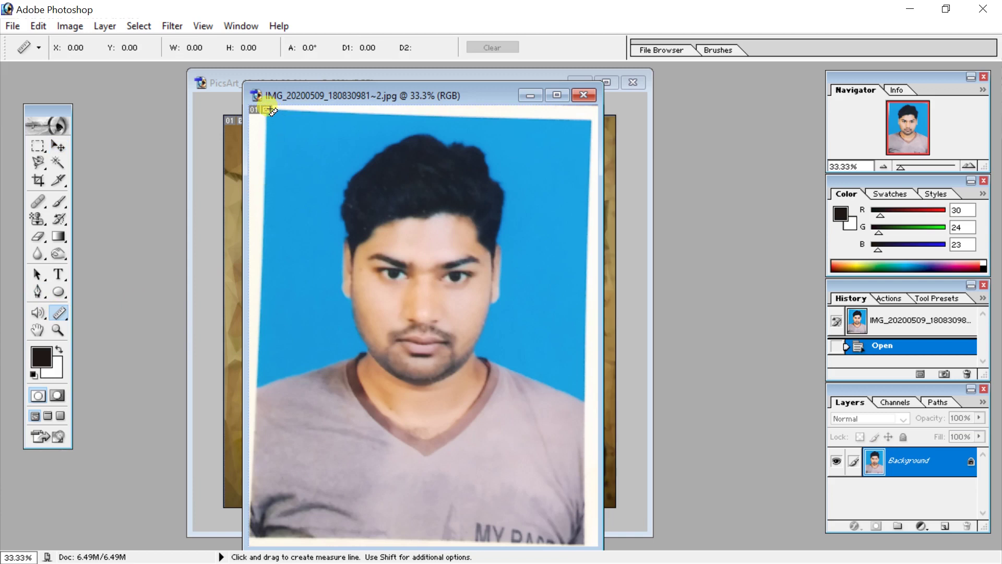
- Measure the top edge's tilt and rotate the canvas arbitrarily by 1.67° counter-clockwise
{"action": "left_click_drag", "start_coordinate": [272, 109], "coordinate": [565, 119]}
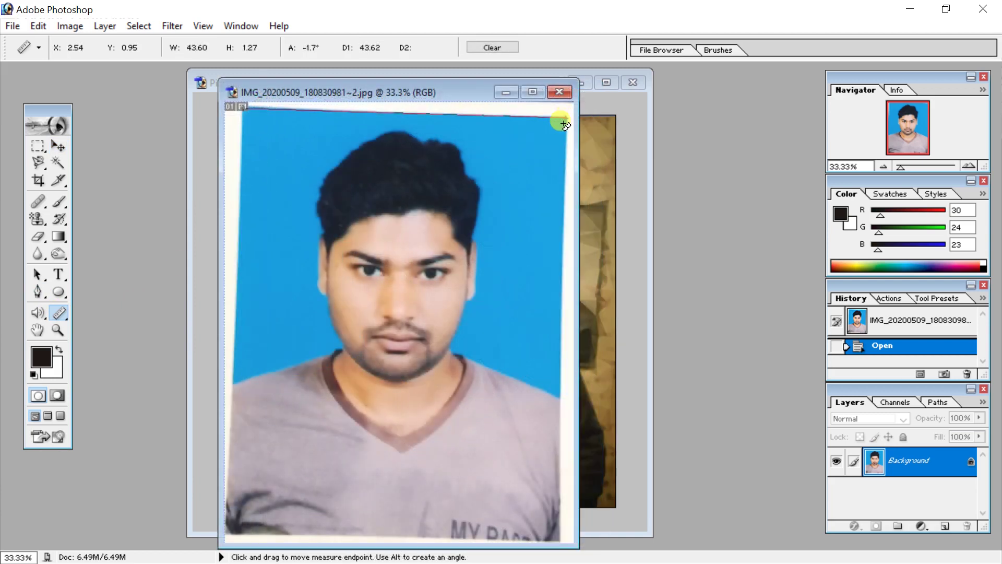
{"action": "left_click", "coordinate": [75, 26]}
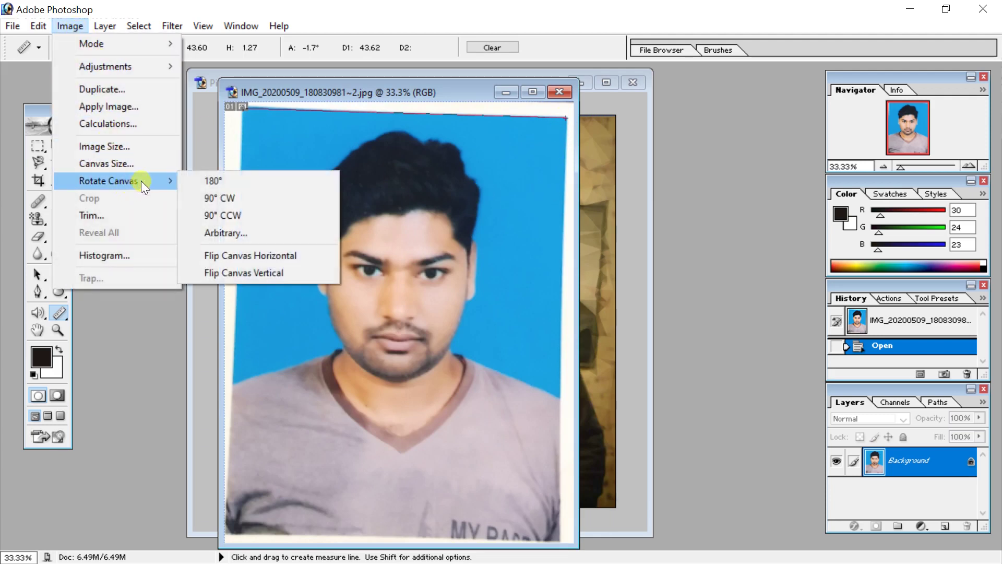
{"action": "left_click", "coordinate": [250, 233]}
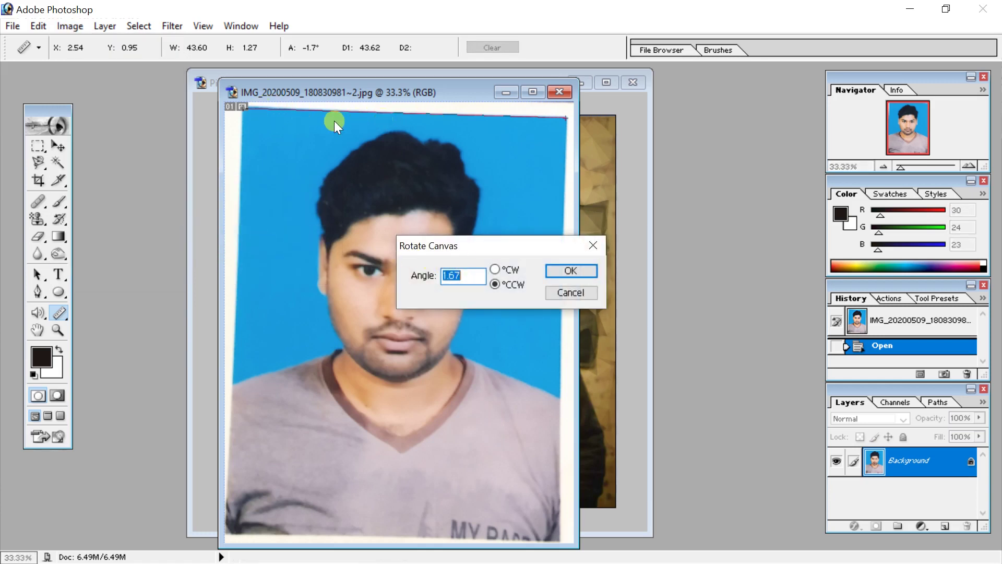
{"action": "left_click", "coordinate": [558, 271]}
{"action": "left_click", "coordinate": [560, 270]}
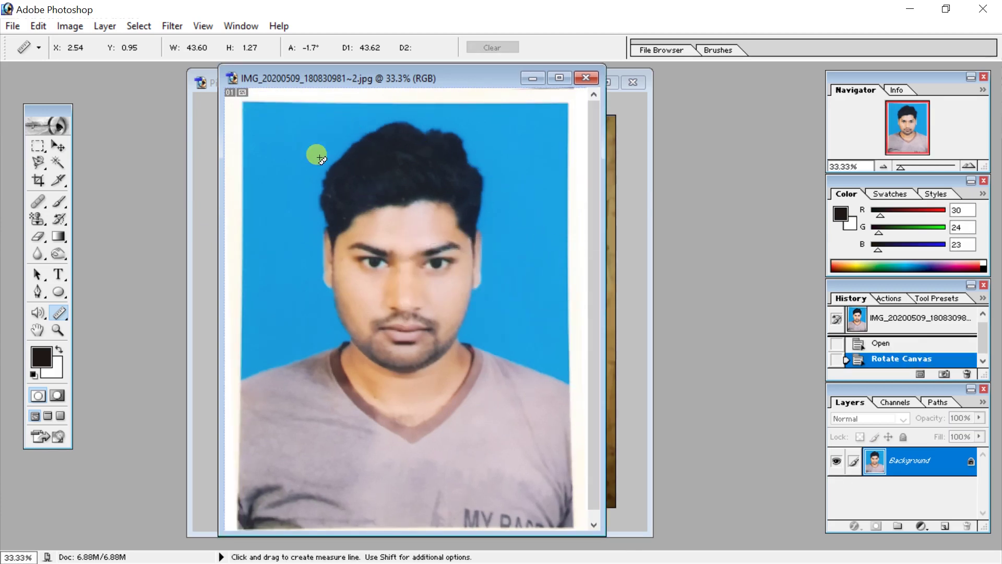
- Crop the straightened photo inside its white border to the blue-background area
{"action": "left_click", "coordinate": [36, 180]}
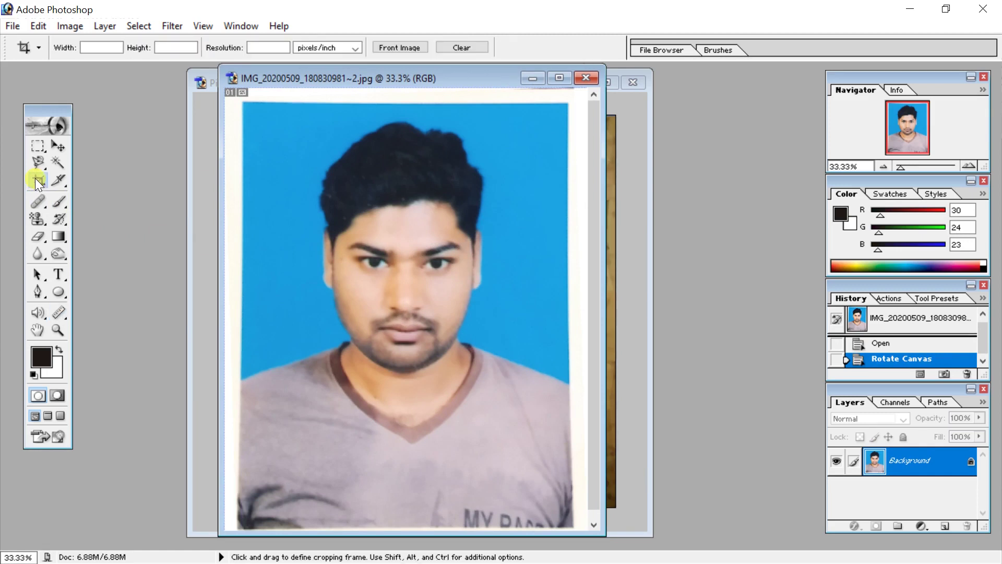
{"action": "left_click_drag", "start_coordinate": [246, 106], "coordinate": [556, 522]}
{"action": "left_click_drag", "start_coordinate": [556, 522], "coordinate": [564, 524]}
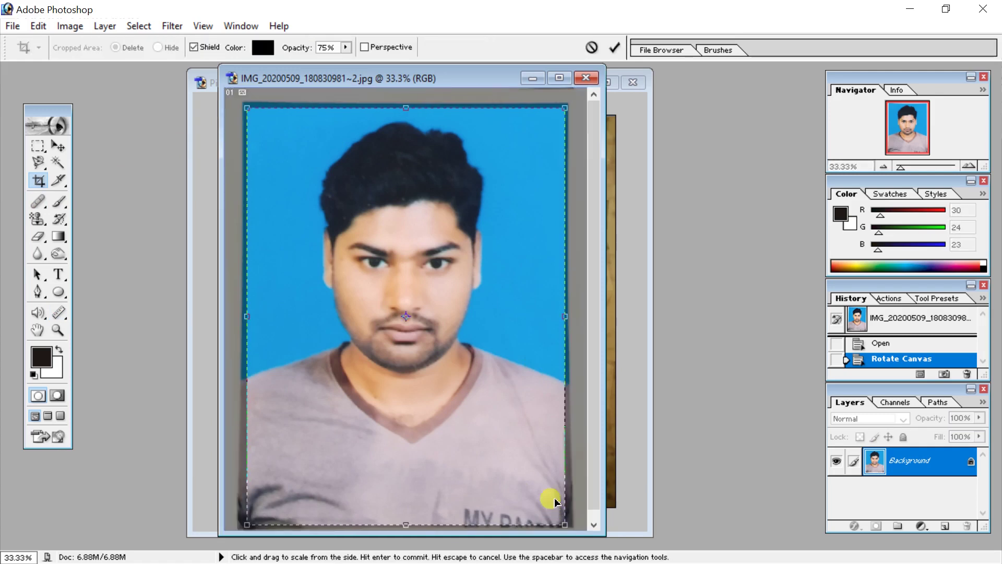
{"action": "left_click", "coordinate": [615, 47]}
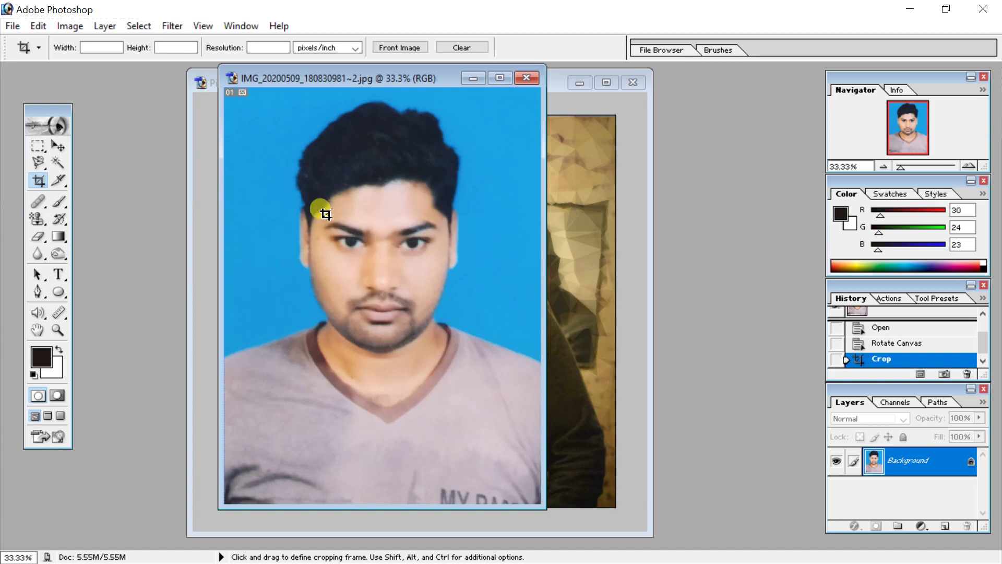
- Look through the Image menu's rotation and crop entries without applying anything
{"action": "left_click", "coordinate": [73, 24]}
{"action": "mouse_move", "coordinate": [108, 181]}
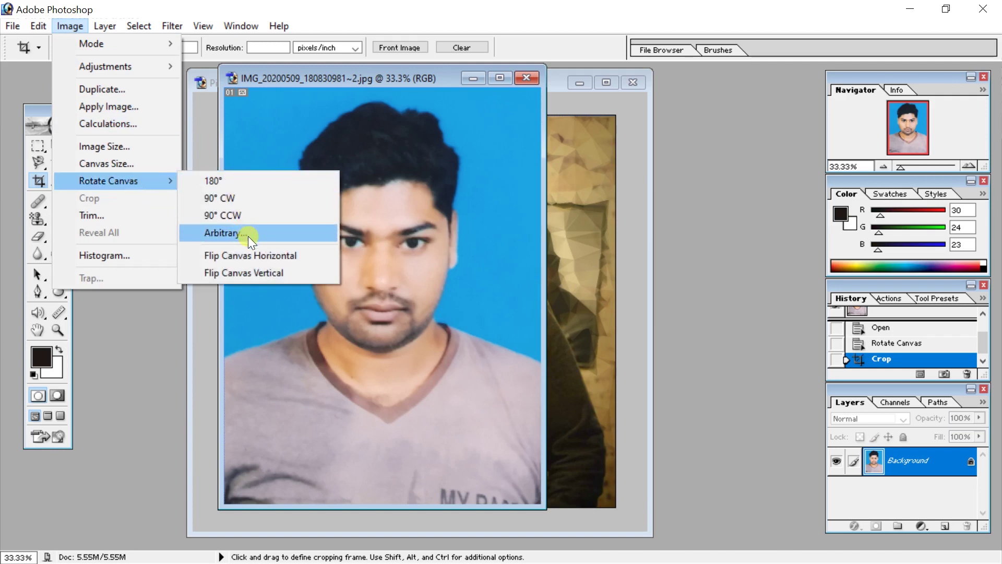
{"action": "left_click", "coordinate": [249, 234]}
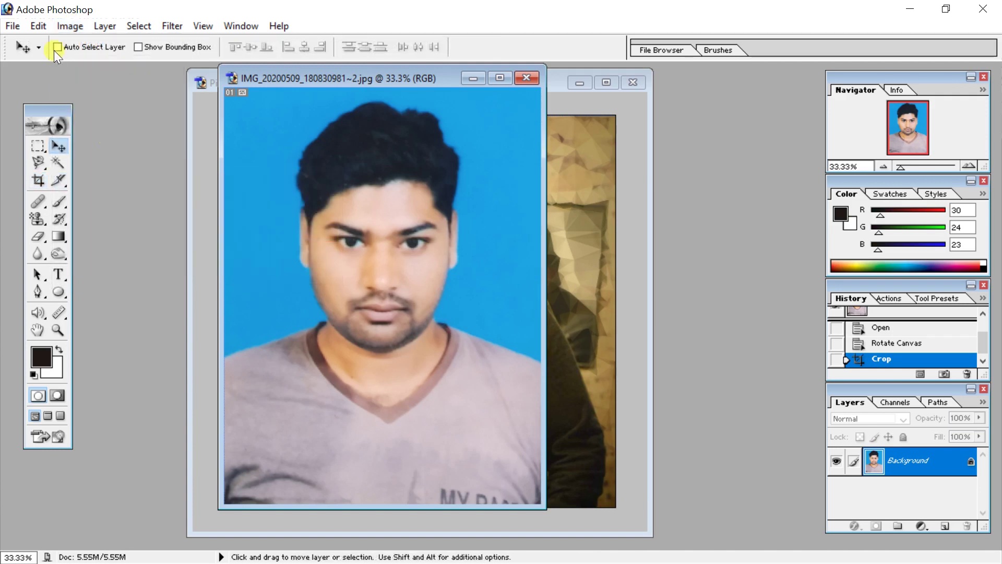
{"action": "left_click", "coordinate": [60, 24]}
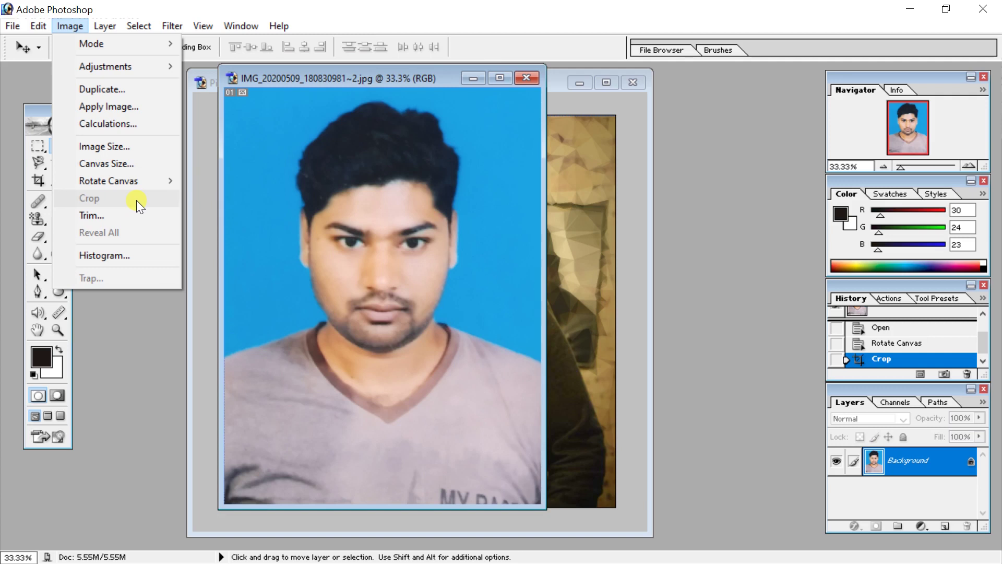
{"action": "left_click", "coordinate": [117, 327]}
- Select a rectangle around the head and shoulders and crop the photo to it
{"action": "left_click", "coordinate": [39, 149]}
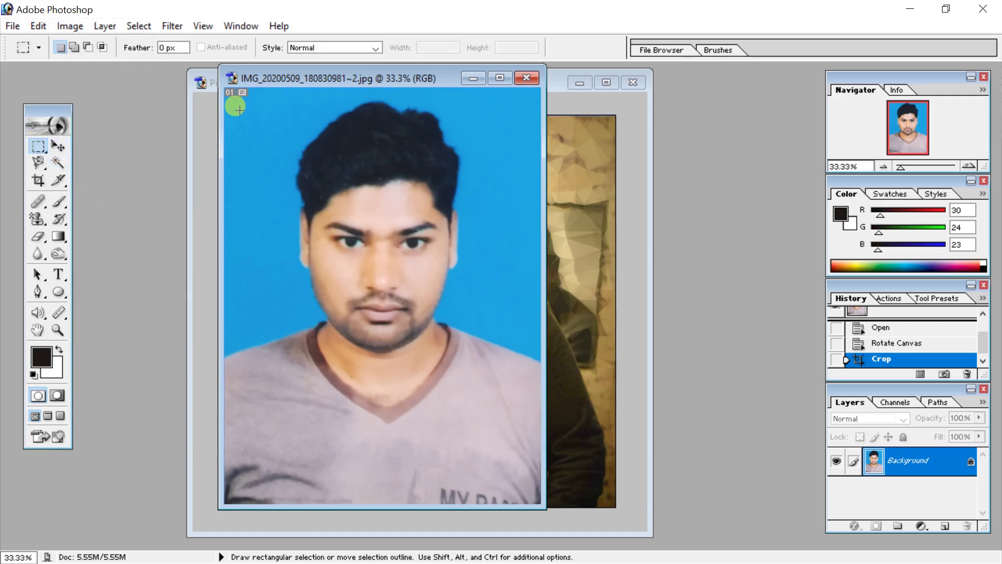
{"action": "left_click_drag", "start_coordinate": [239, 110], "coordinate": [528, 448]}
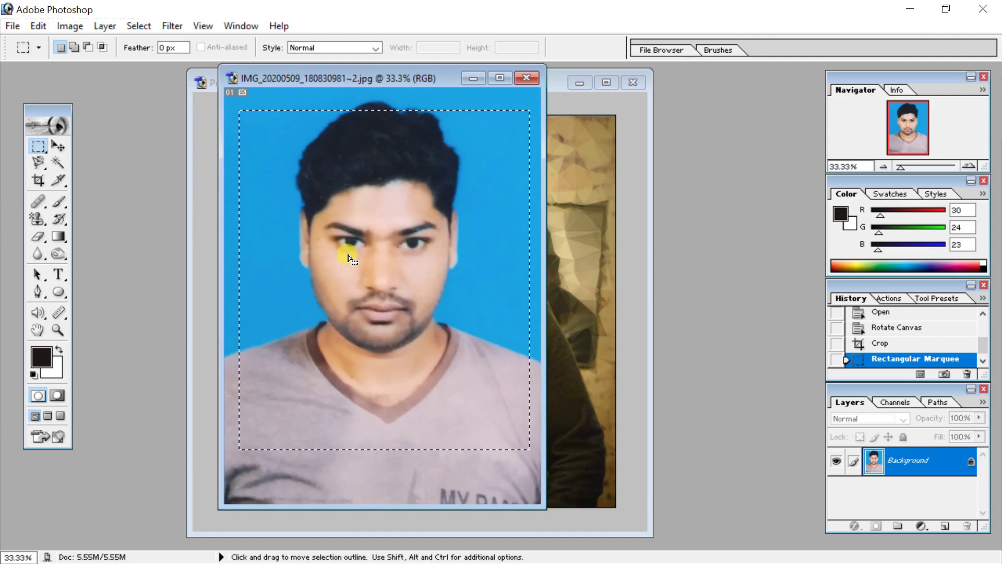
{"action": "left_click", "coordinate": [74, 25]}
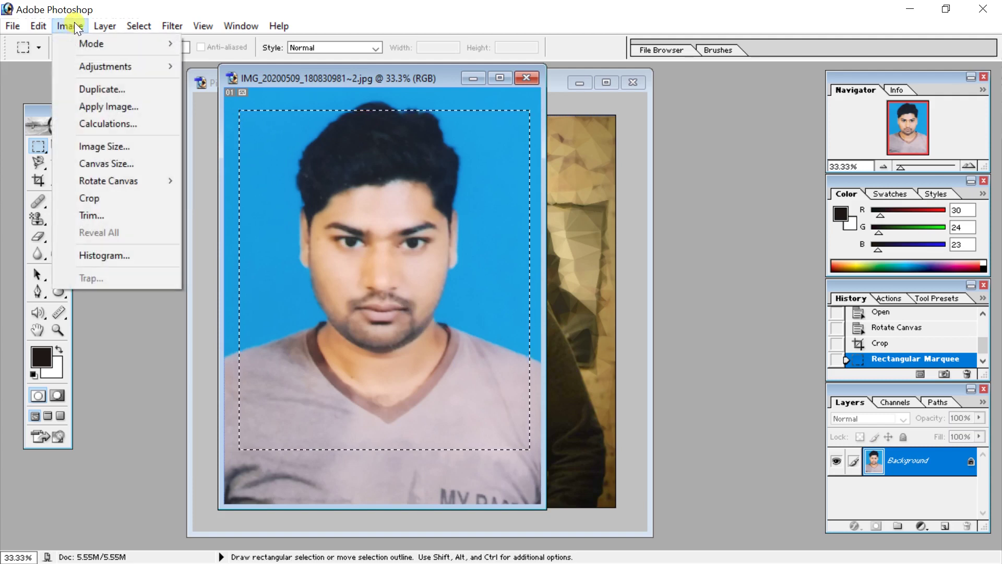
{"action": "left_click", "coordinate": [119, 200]}
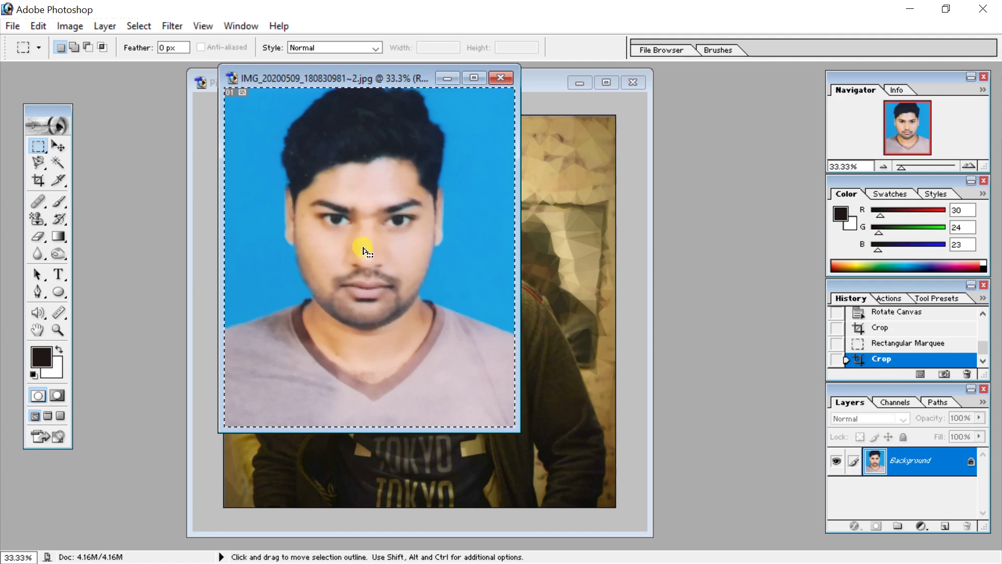
- Show Trim settings with Bottom Right Pixel Color and all four sides checked, dialog moved aside
{"action": "left_click", "coordinate": [69, 28]}
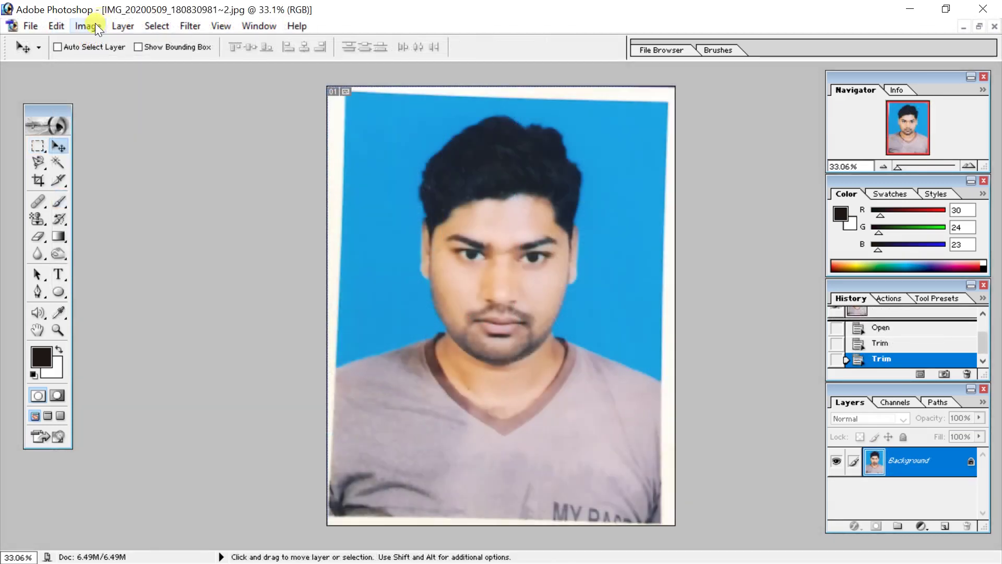
{"action": "left_click", "coordinate": [89, 26]}
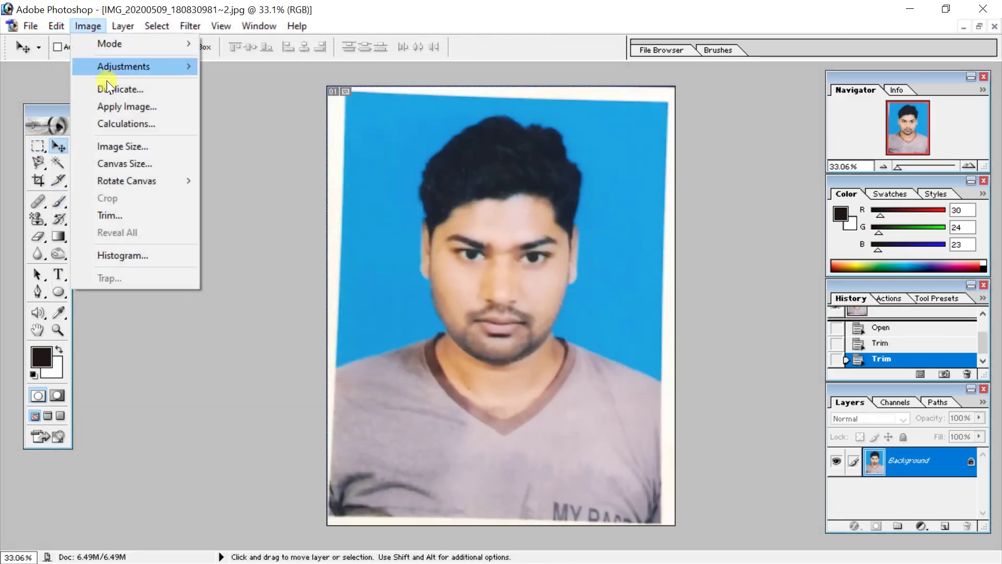
{"action": "left_click", "coordinate": [130, 214]}
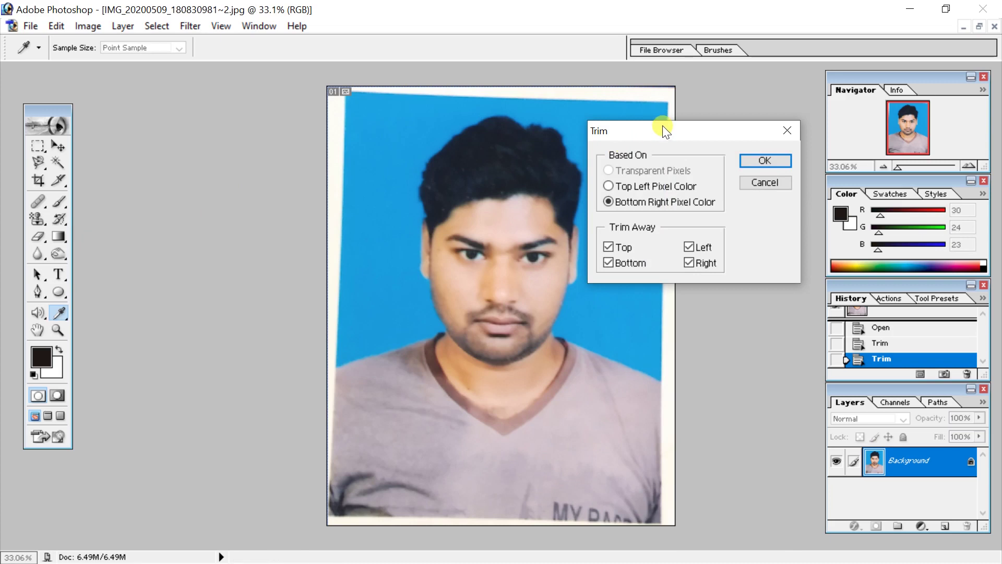
{"action": "left_click_drag", "start_coordinate": [663, 126], "coordinate": [688, 107]}
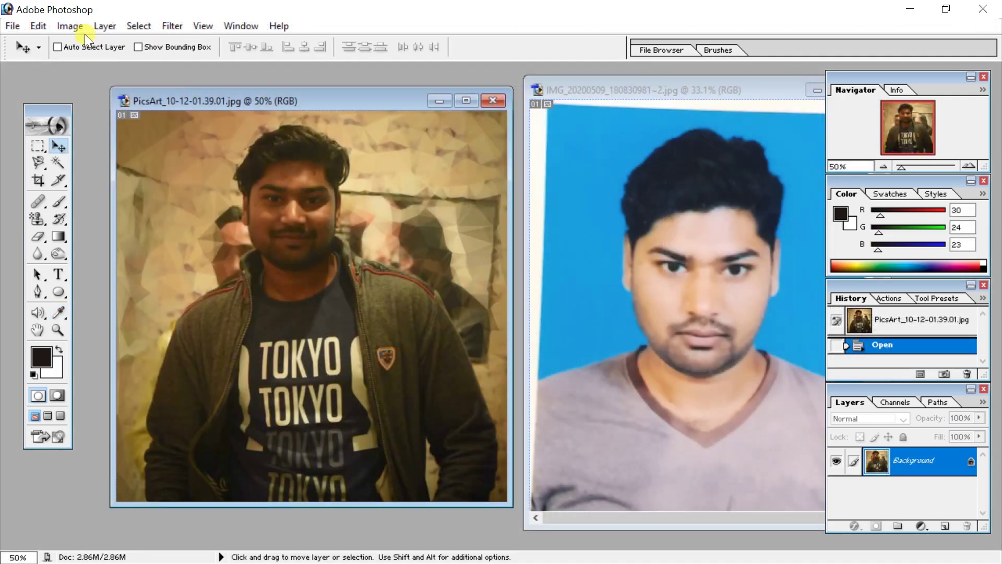
{"action": "left_click", "coordinate": [74, 27]}
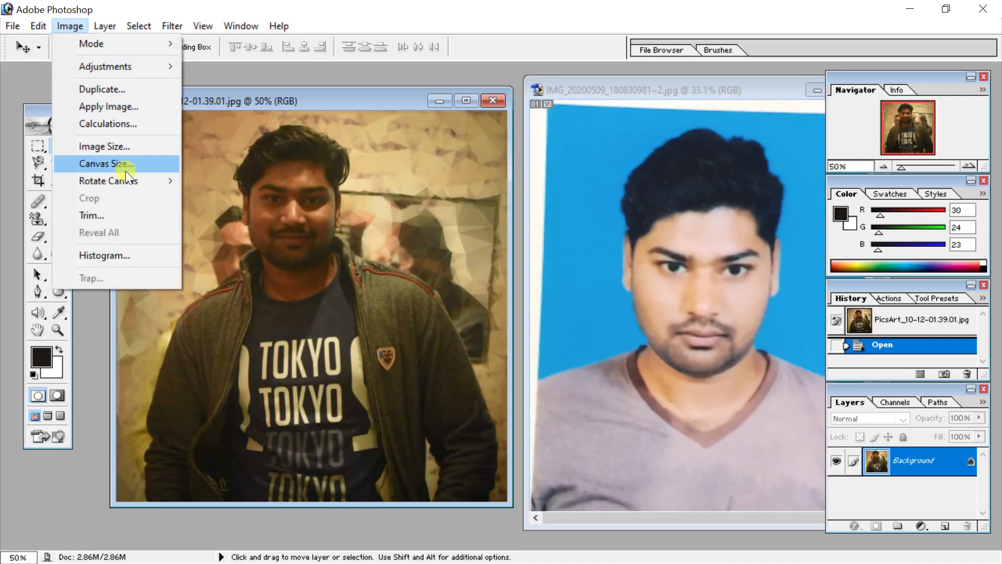